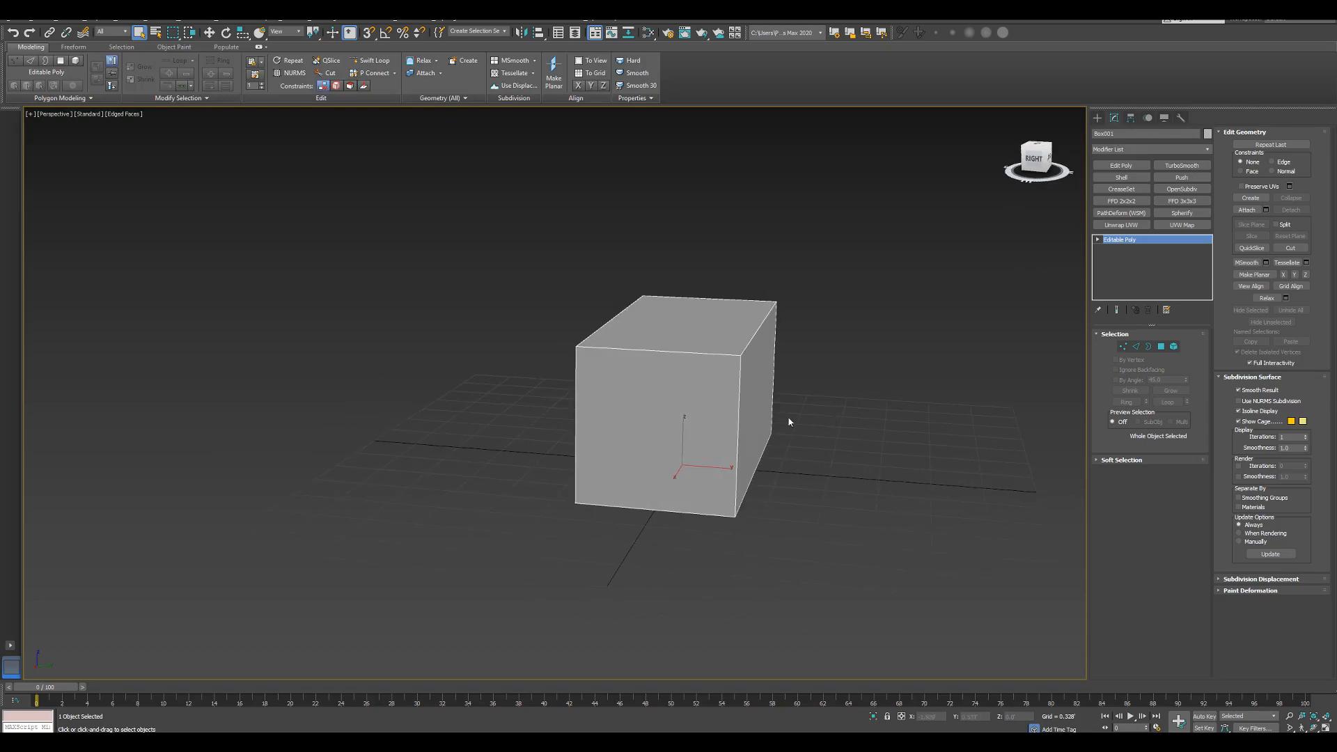
Step: Apply an Unwrap UVW modifier to the box and open its UVs in the UV editor
scroll(823, 436, up, 5)
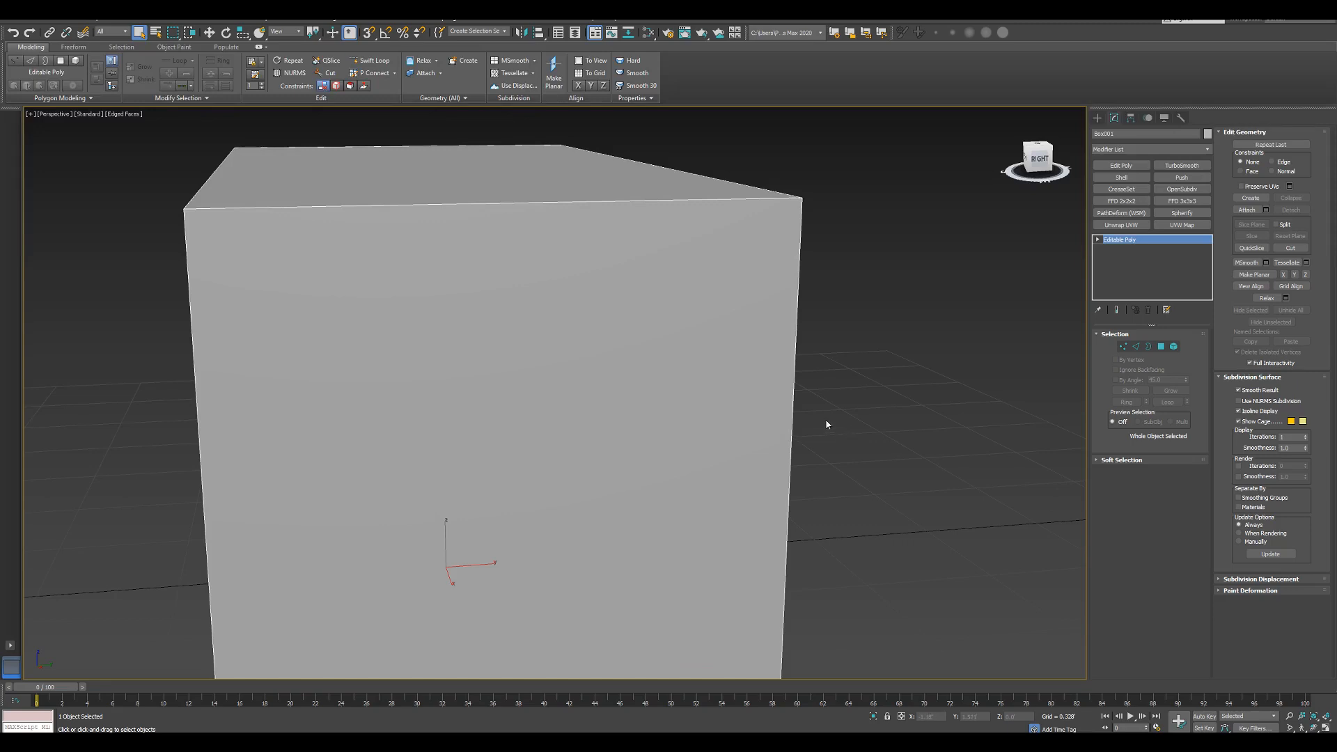
scroll(827, 424, down, 3)
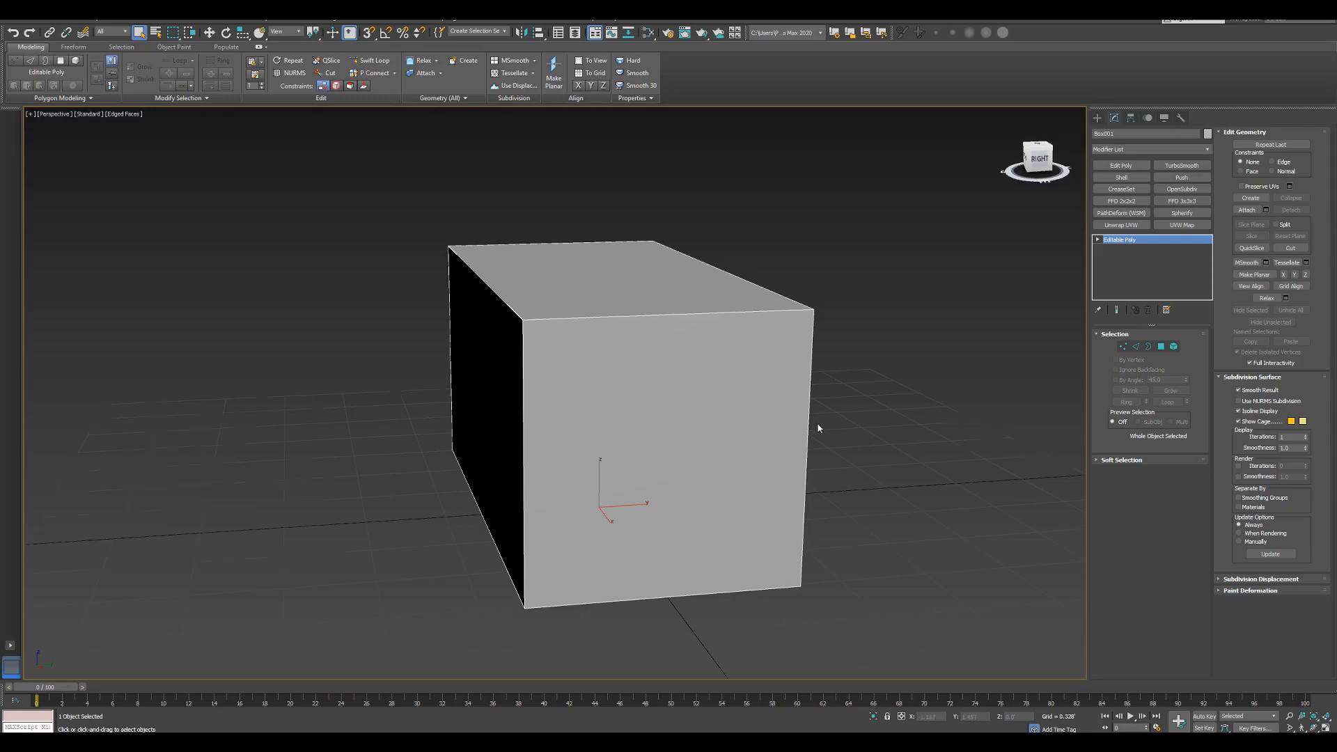
scroll(817, 422, down, 3)
alt+middle_drag(817, 422, 880, 419)
middle_drag(880, 420, 869, 451)
scroll(814, 440, up, 3)
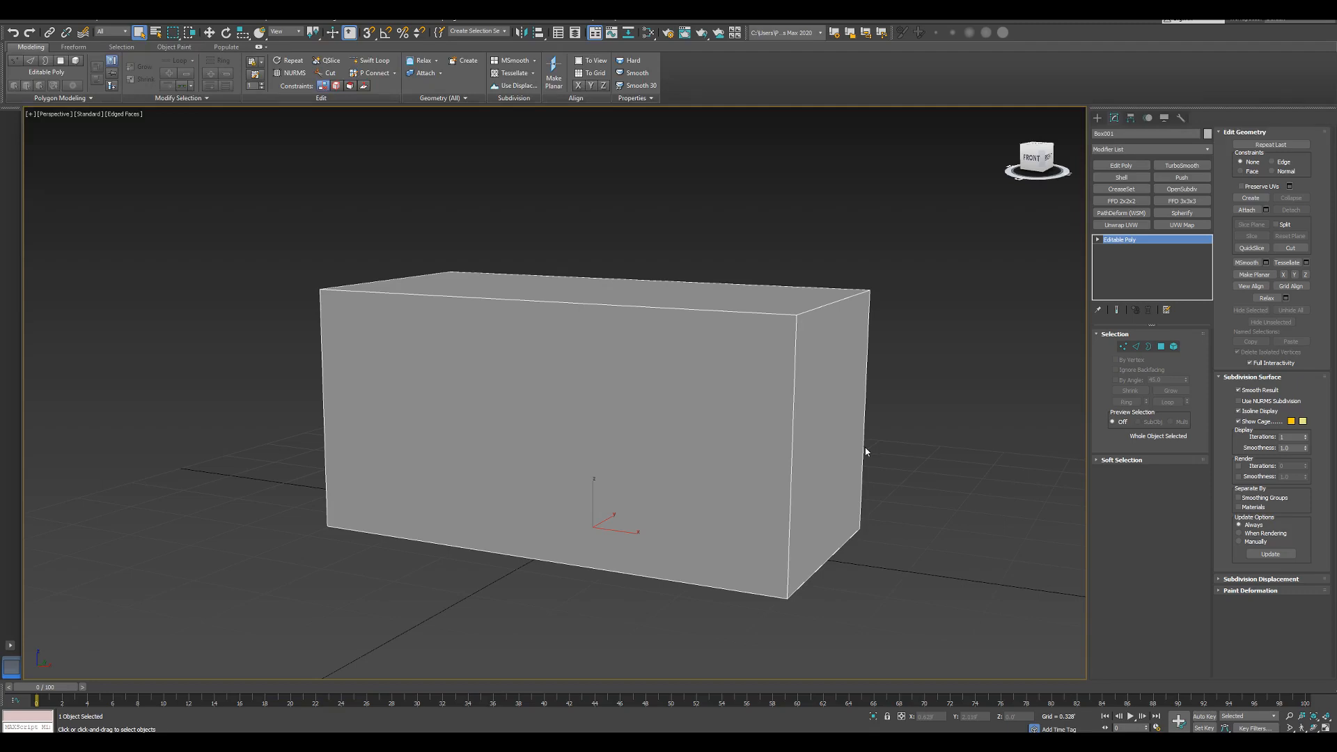
alt+middle_drag(841, 426, 799, 439)
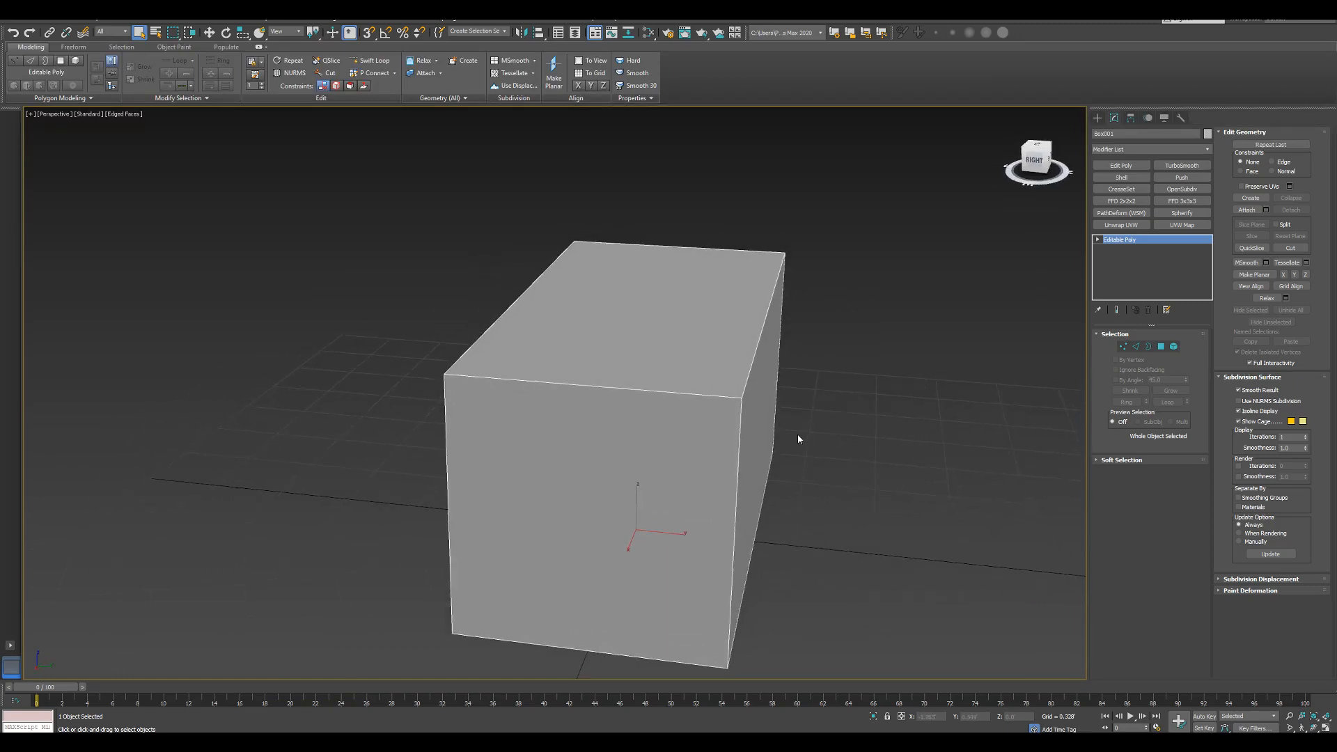
click(1122, 224)
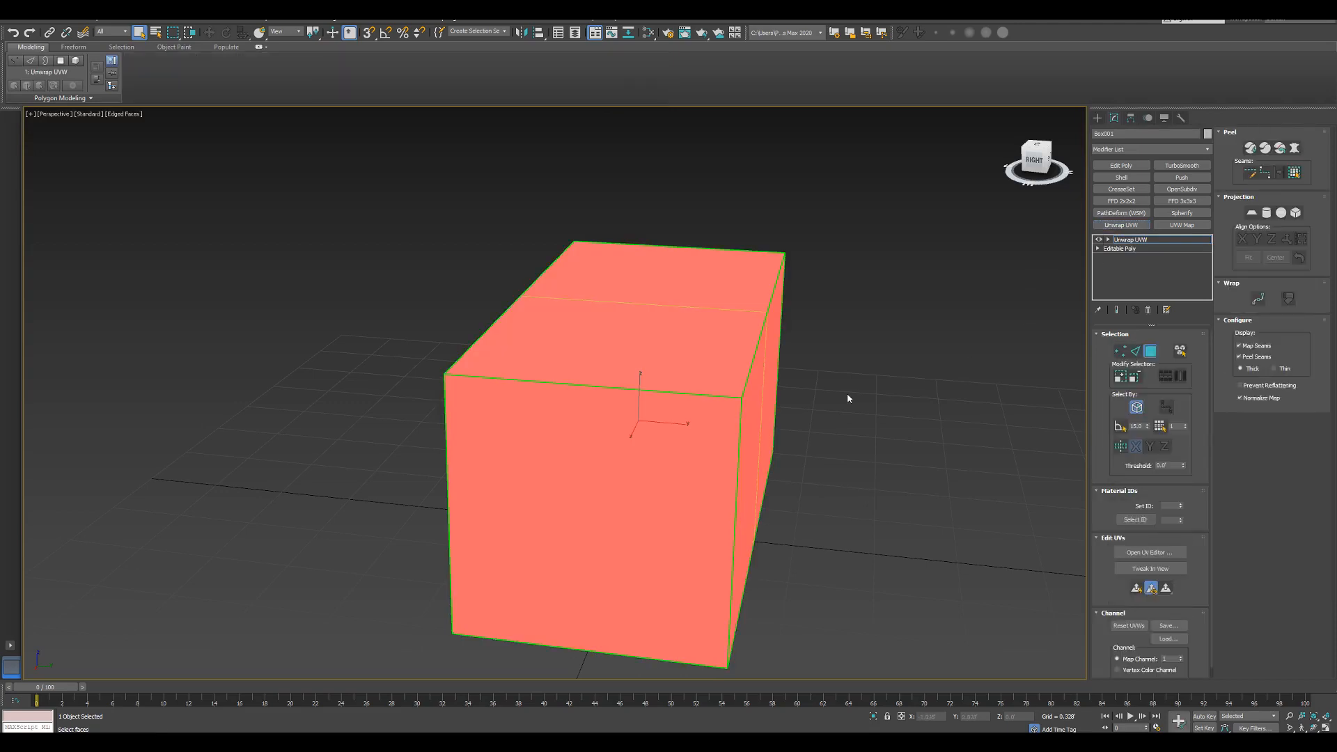
alt+middle_drag(799, 428, 897, 423)
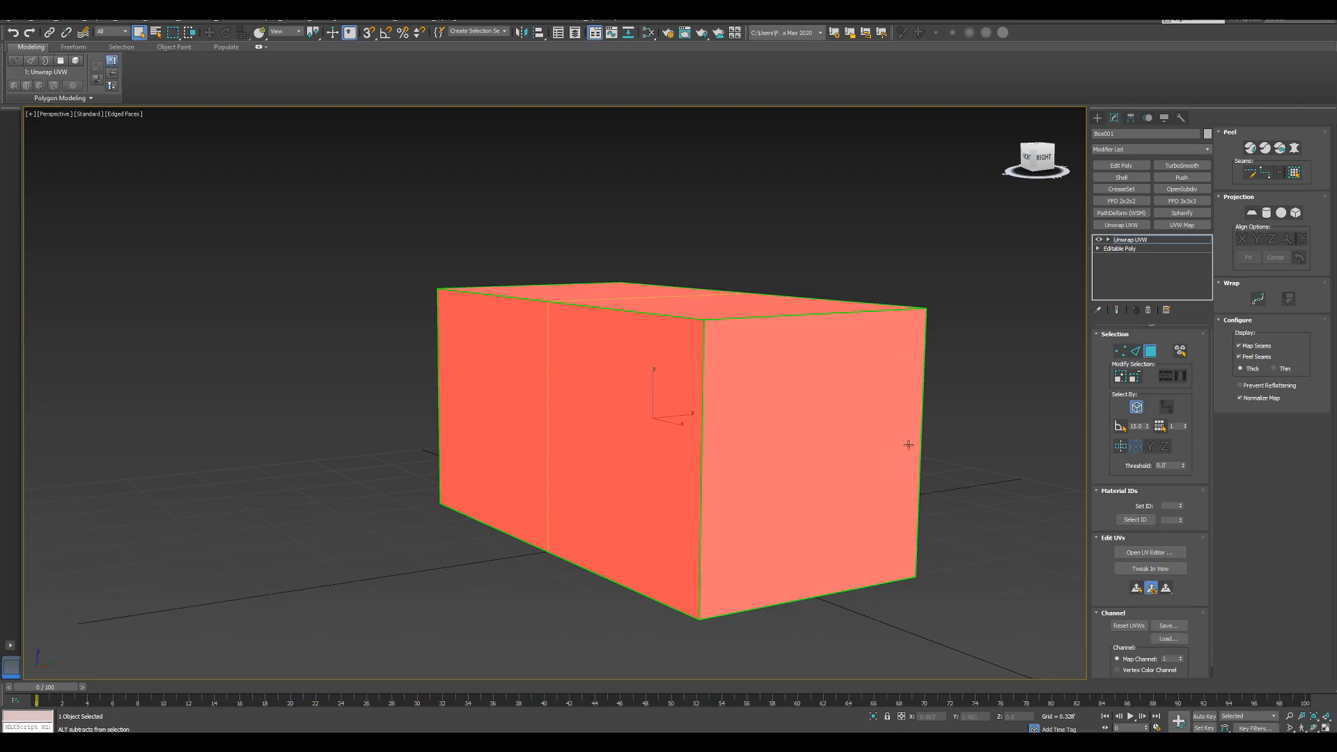
alt+middle_drag(908, 442, 899, 472)
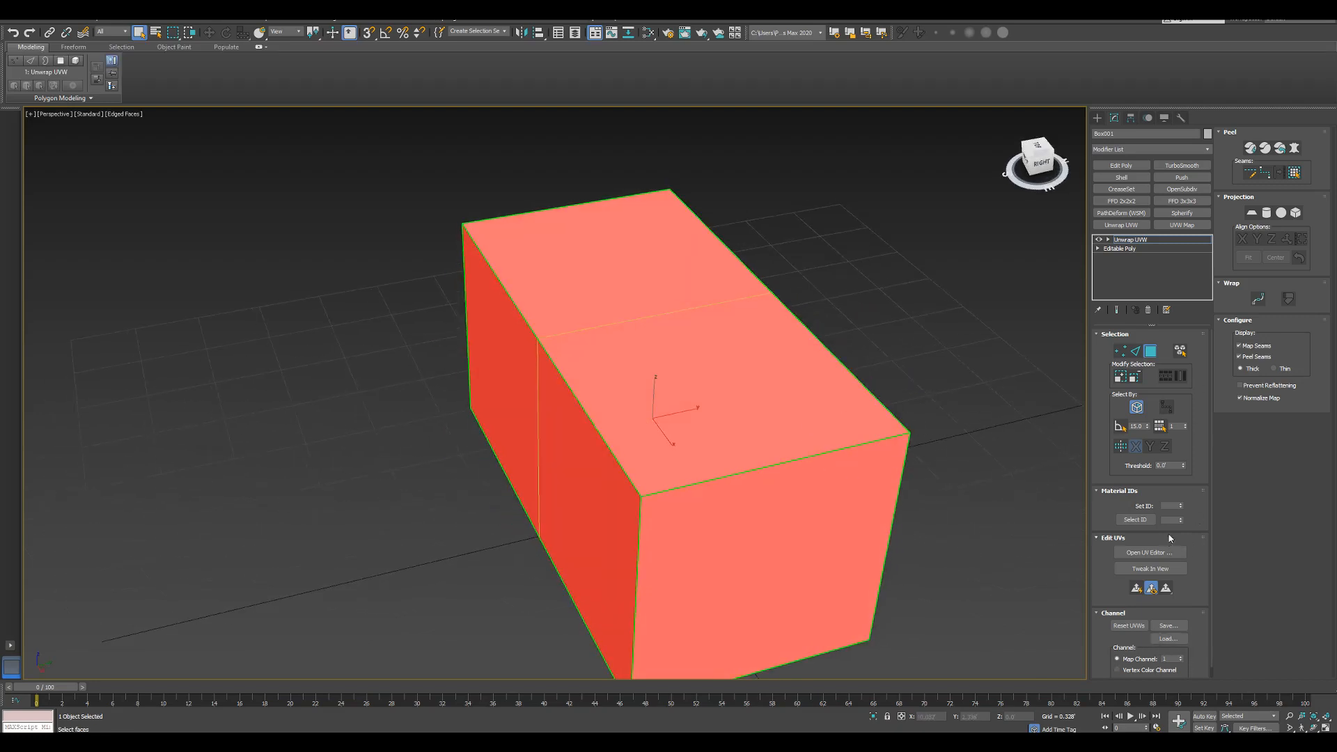
click(1168, 553)
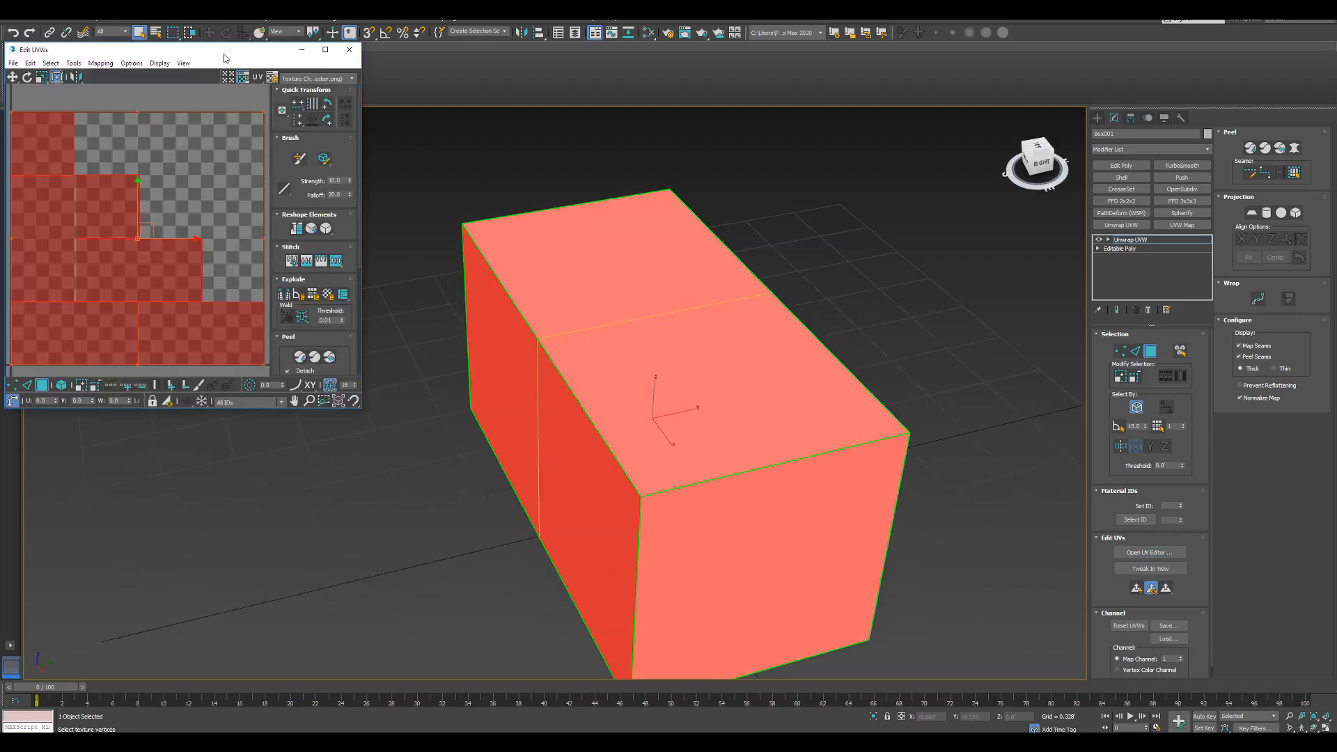
Step: Apply Flatten Mapping to the UVs of all the box's faces and collapse the Unwrap UVW modifier into the editable poly
scroll(564, 171, down, 3)
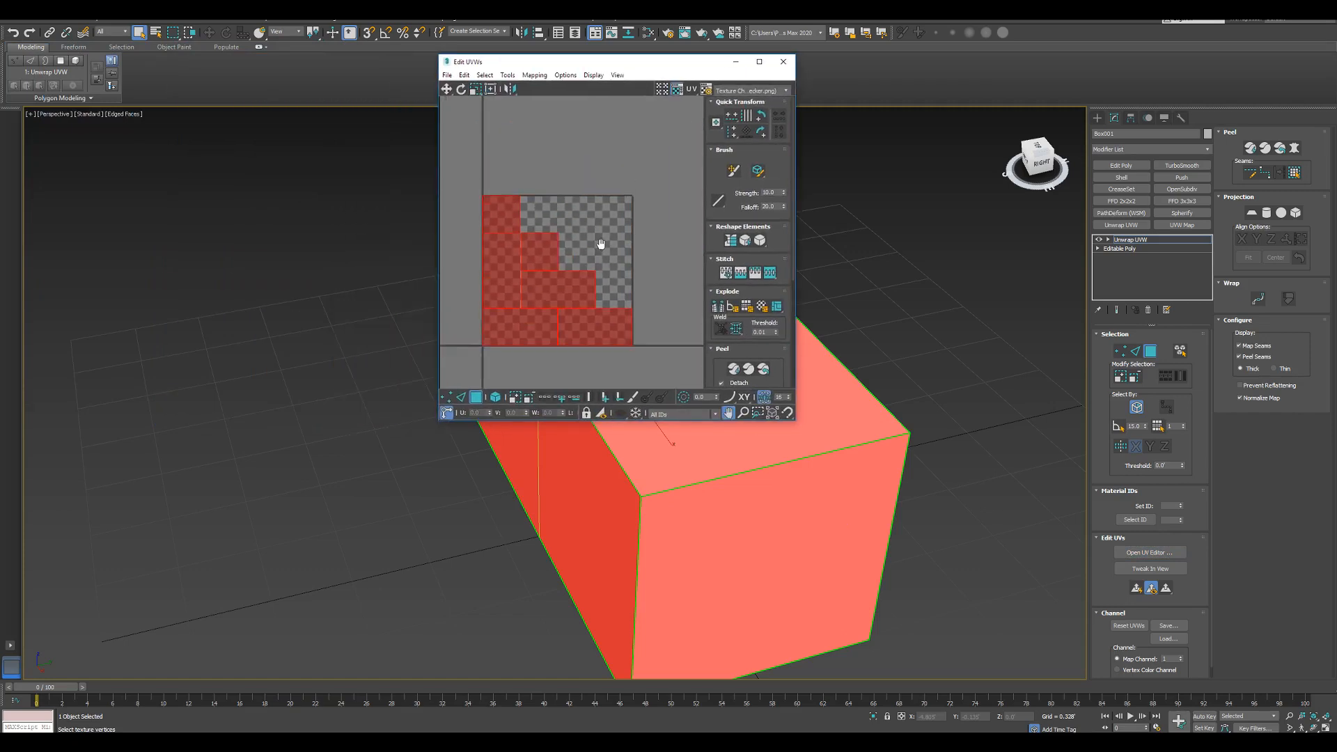
click(535, 75)
click(559, 88)
click(398, 185)
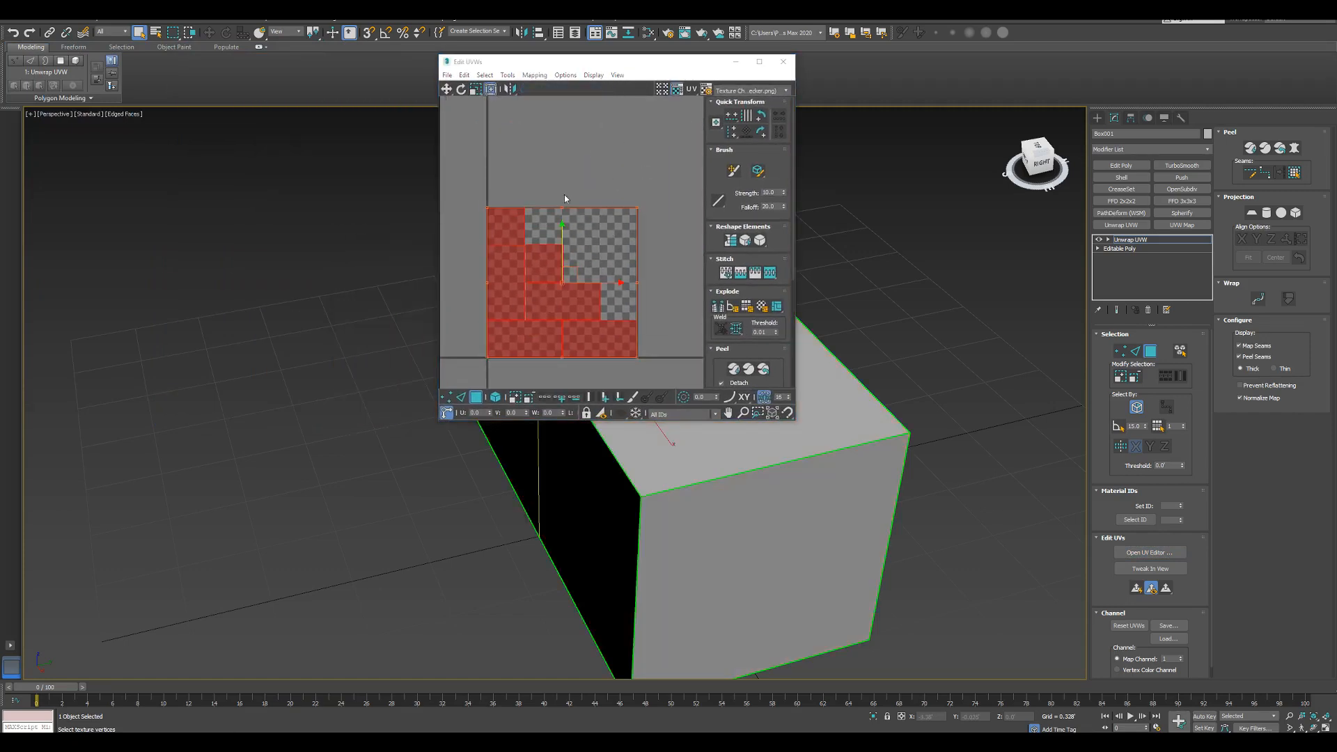
scroll(565, 215, up, 2)
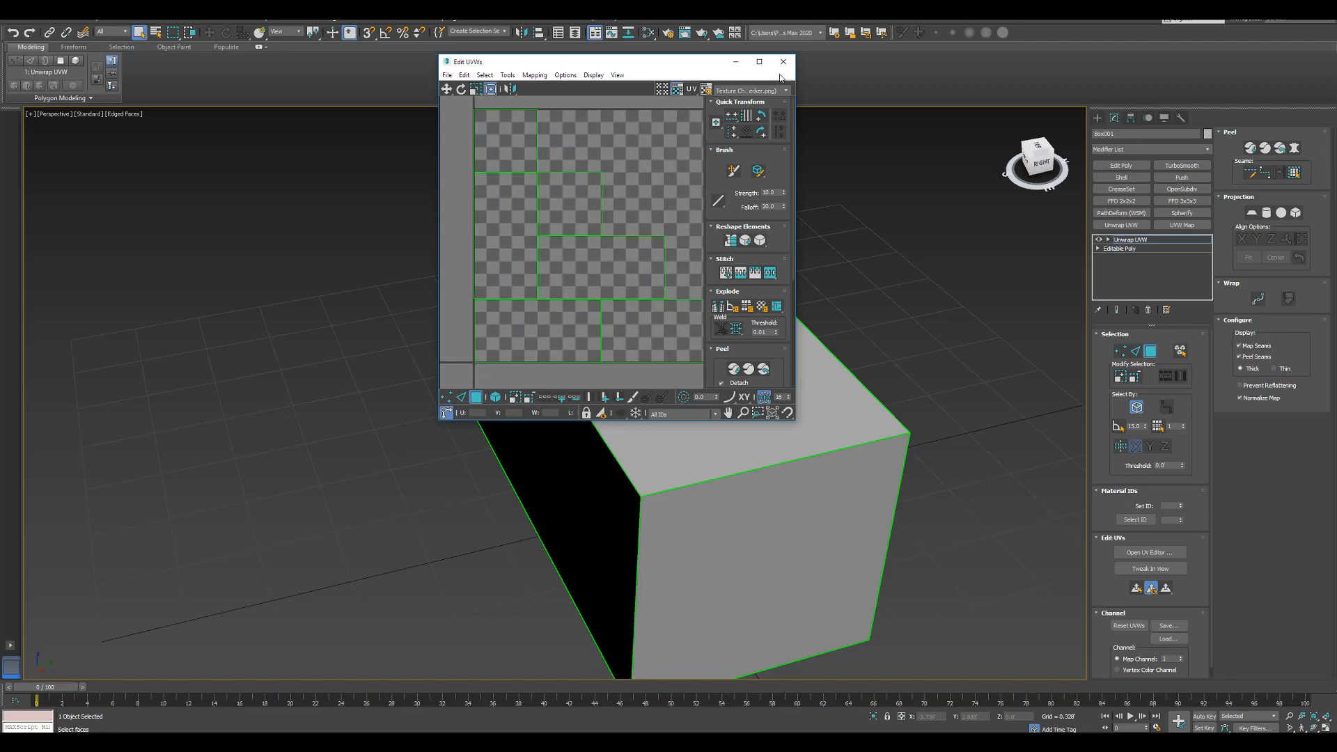
right_click(1147, 240)
click(1184, 319)
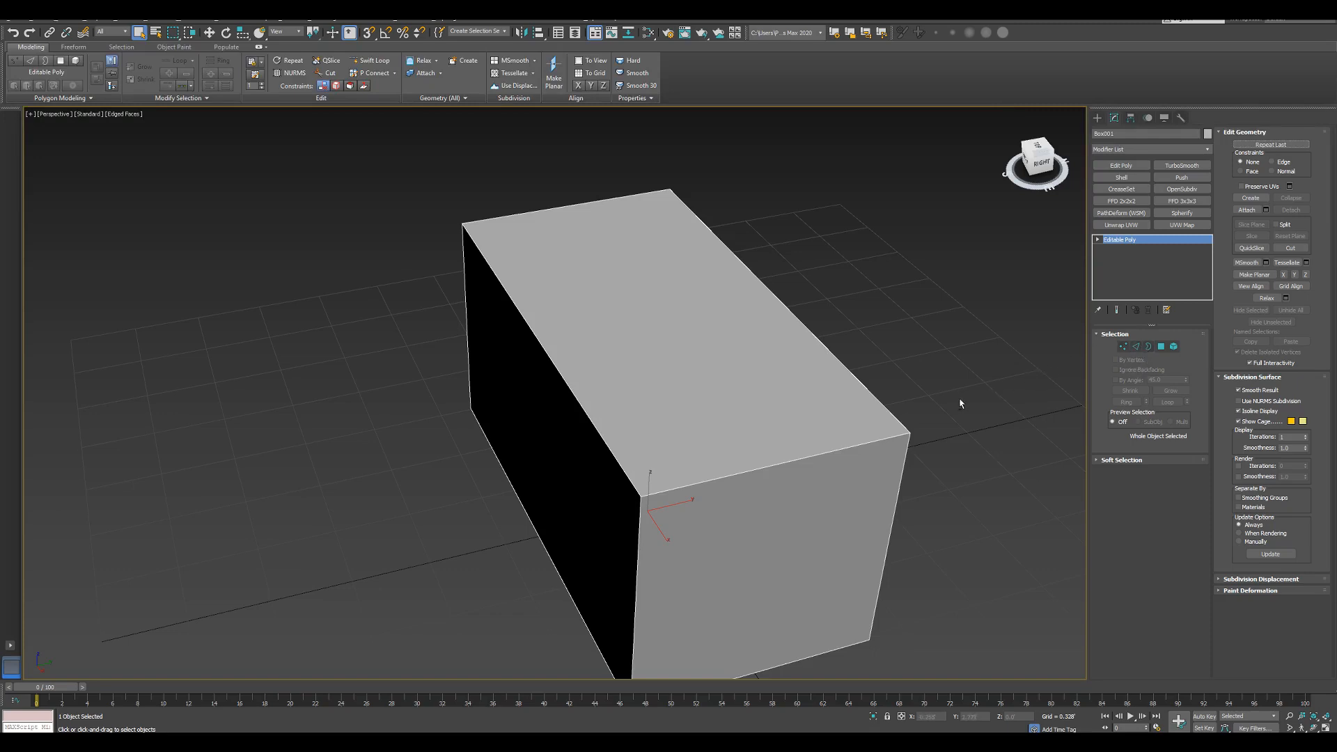
Step: Add a new Unwrap UVW modifier to the box and check its existing UV layout in the UV editor
alt+middle_drag(960, 403, 930, 402)
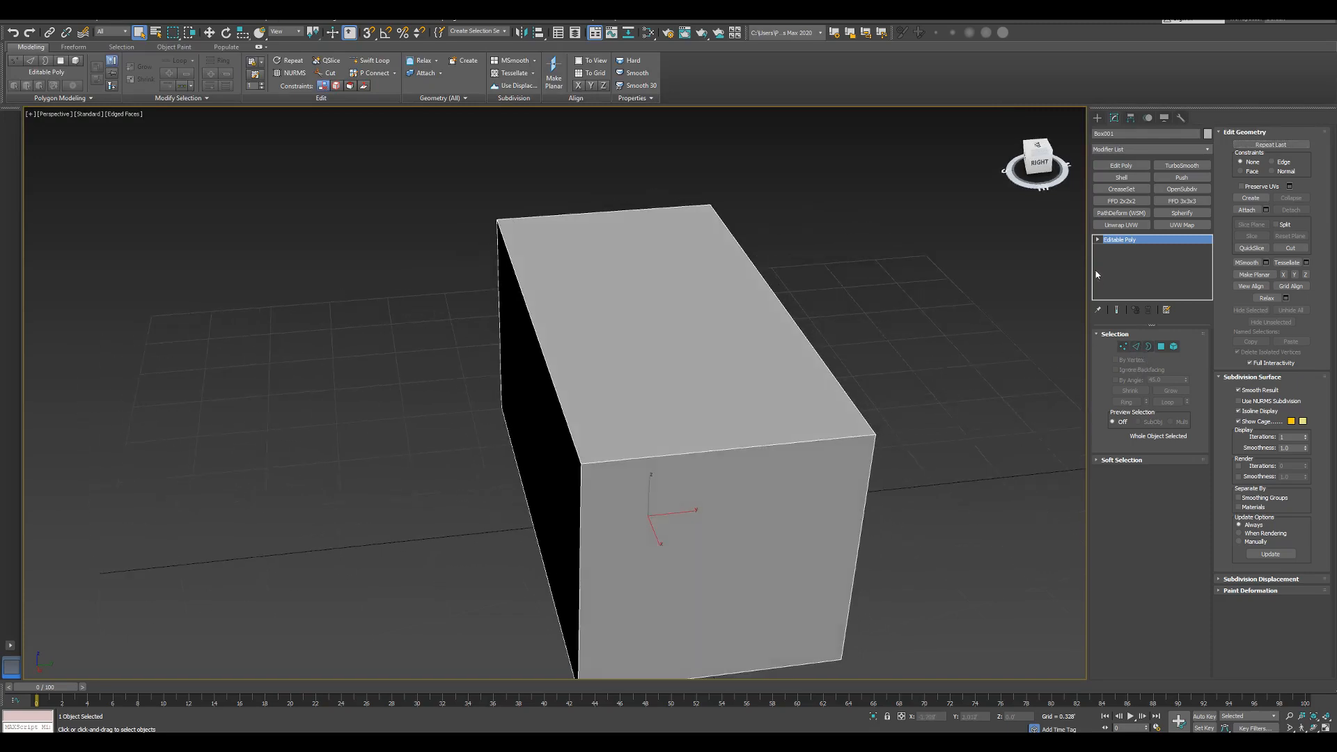
click(1121, 225)
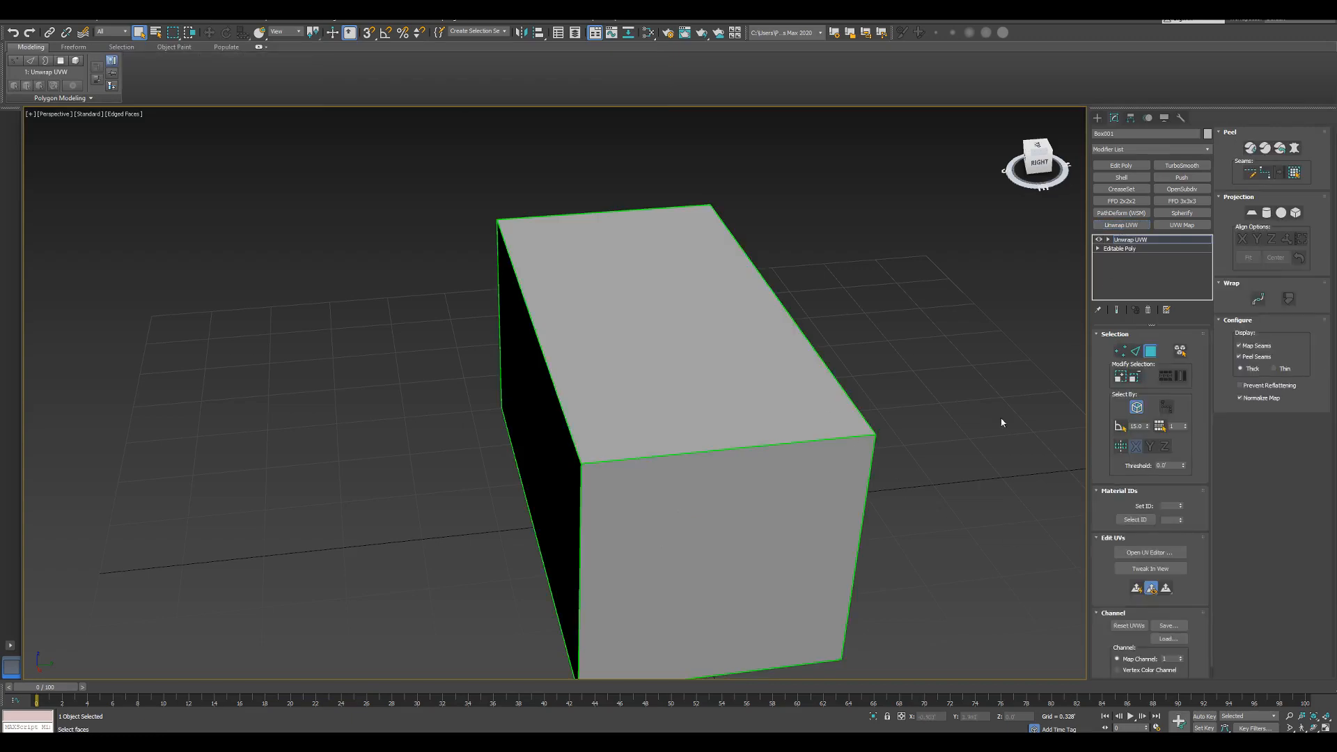
click(1146, 553)
drag(174, 39, 613, 60)
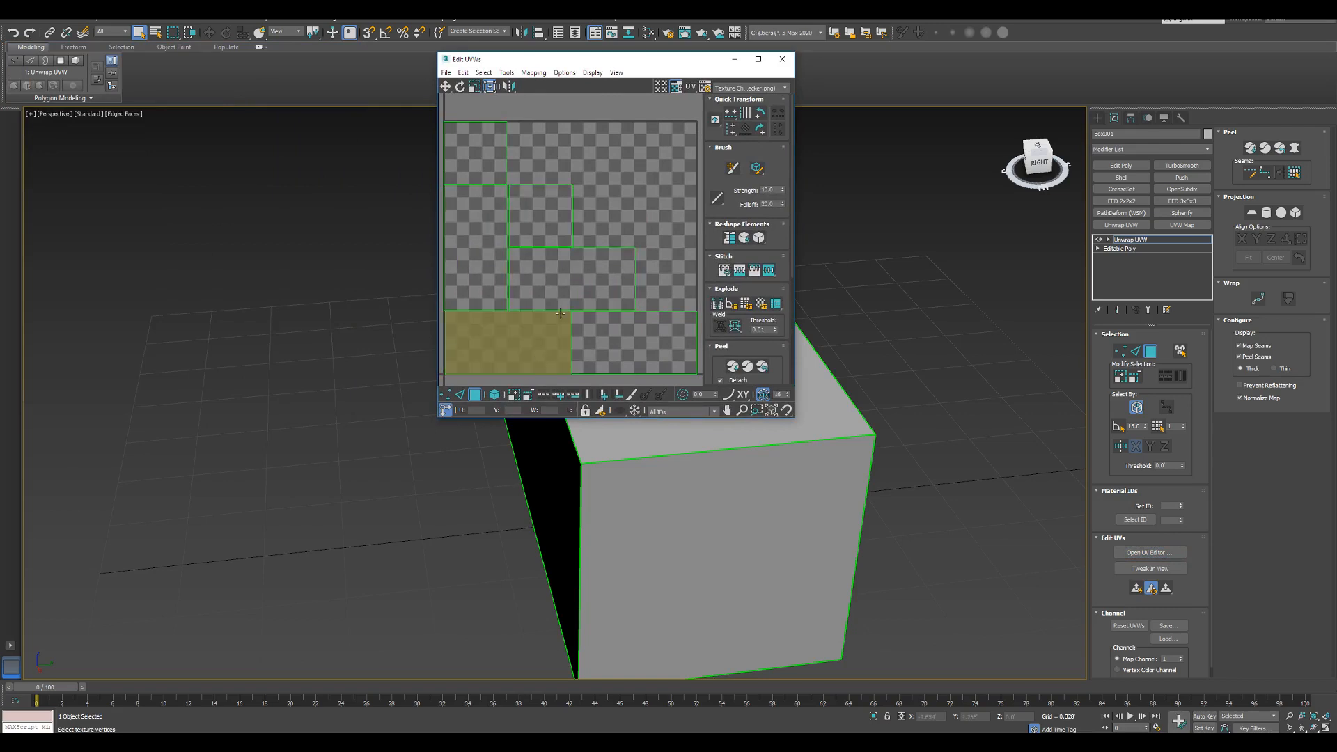
scroll(591, 228, down, 3)
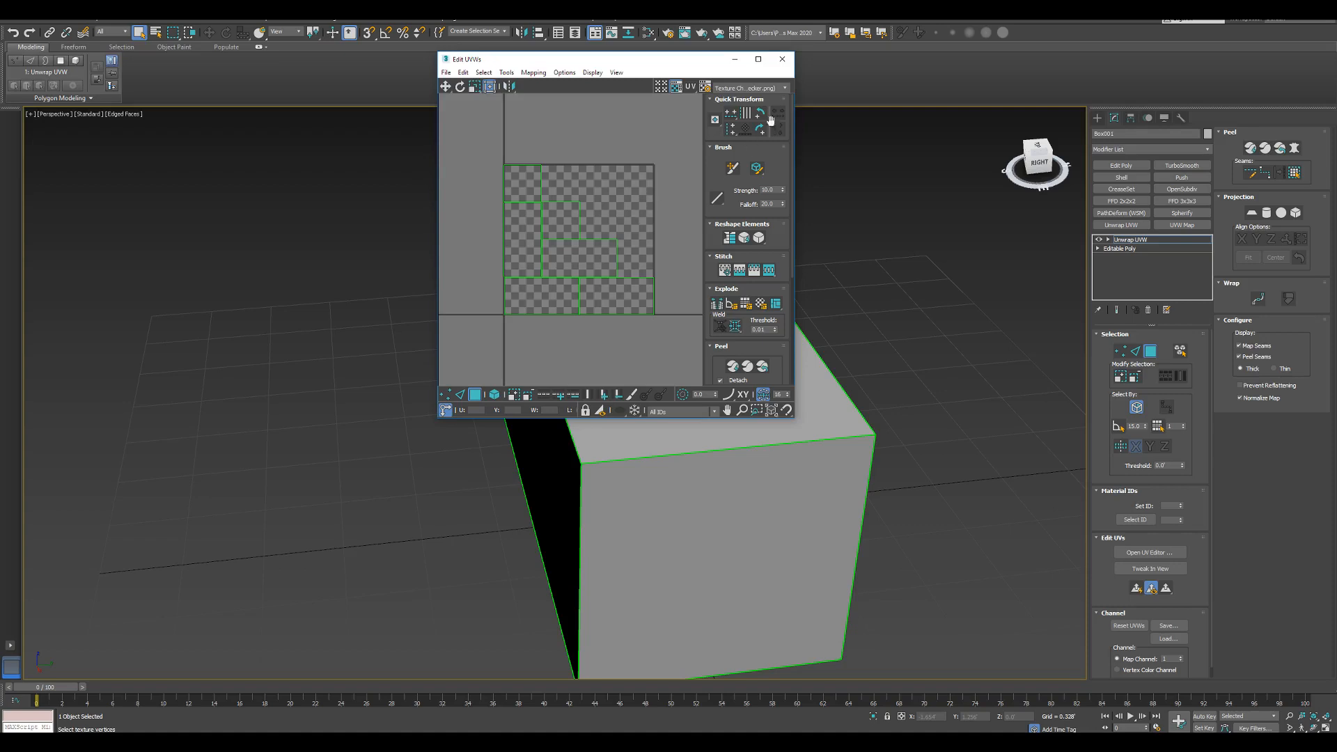
click(782, 59)
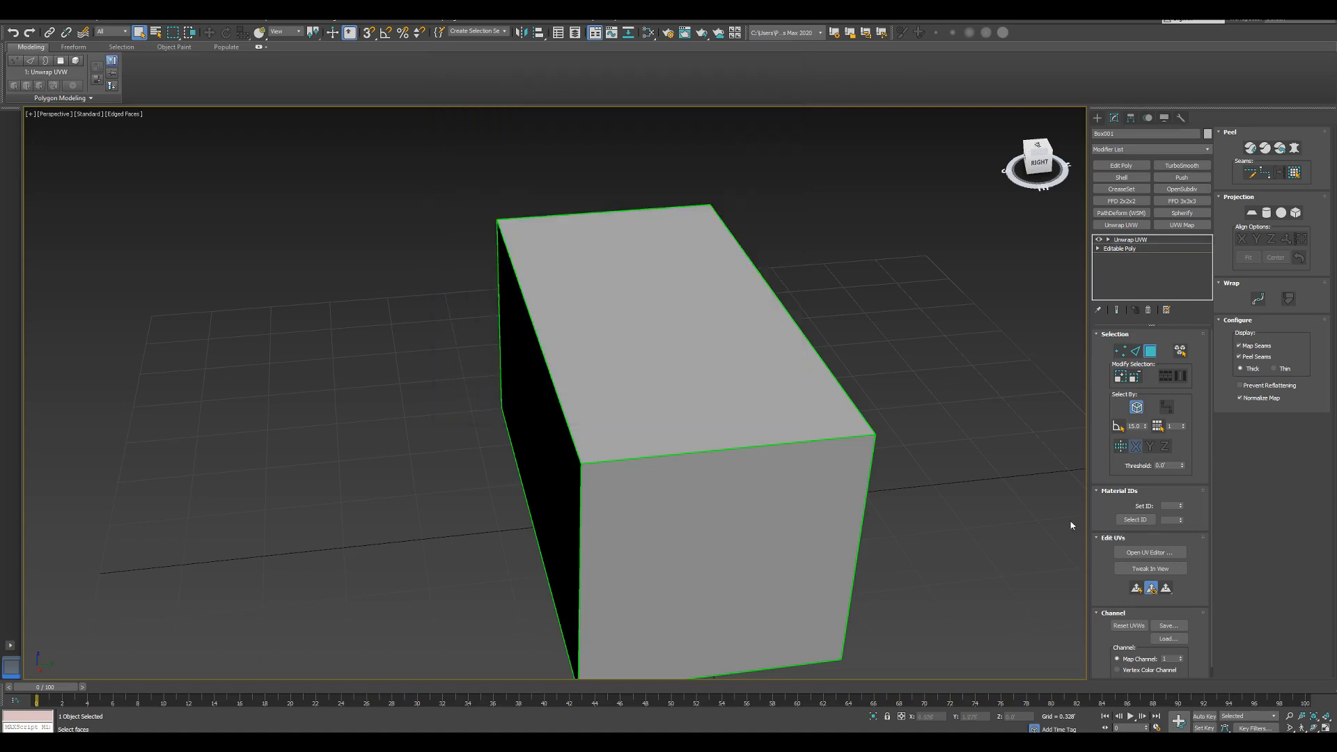
Step: Switch the Unwrap UVW modifier to map channel 2, moving the current UVs into it, and check the layout in the UV editor
click(1182, 657)
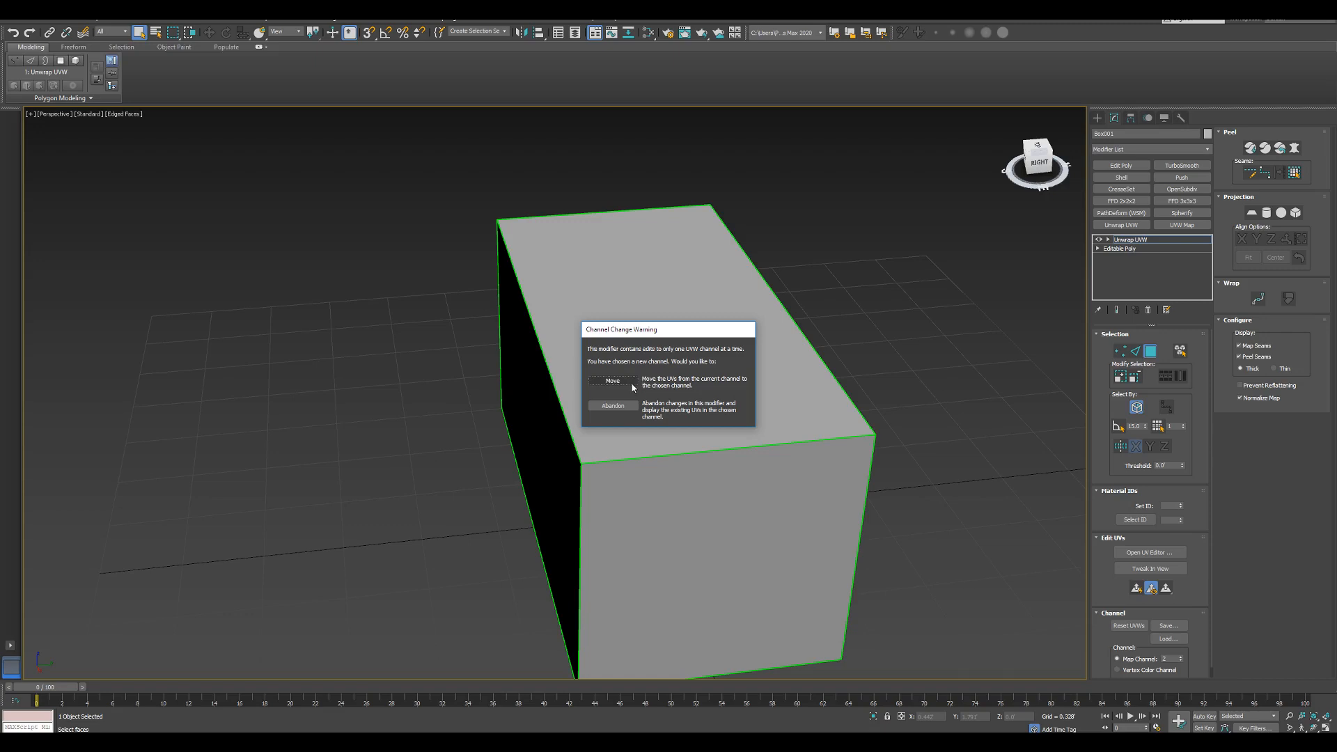
click(613, 382)
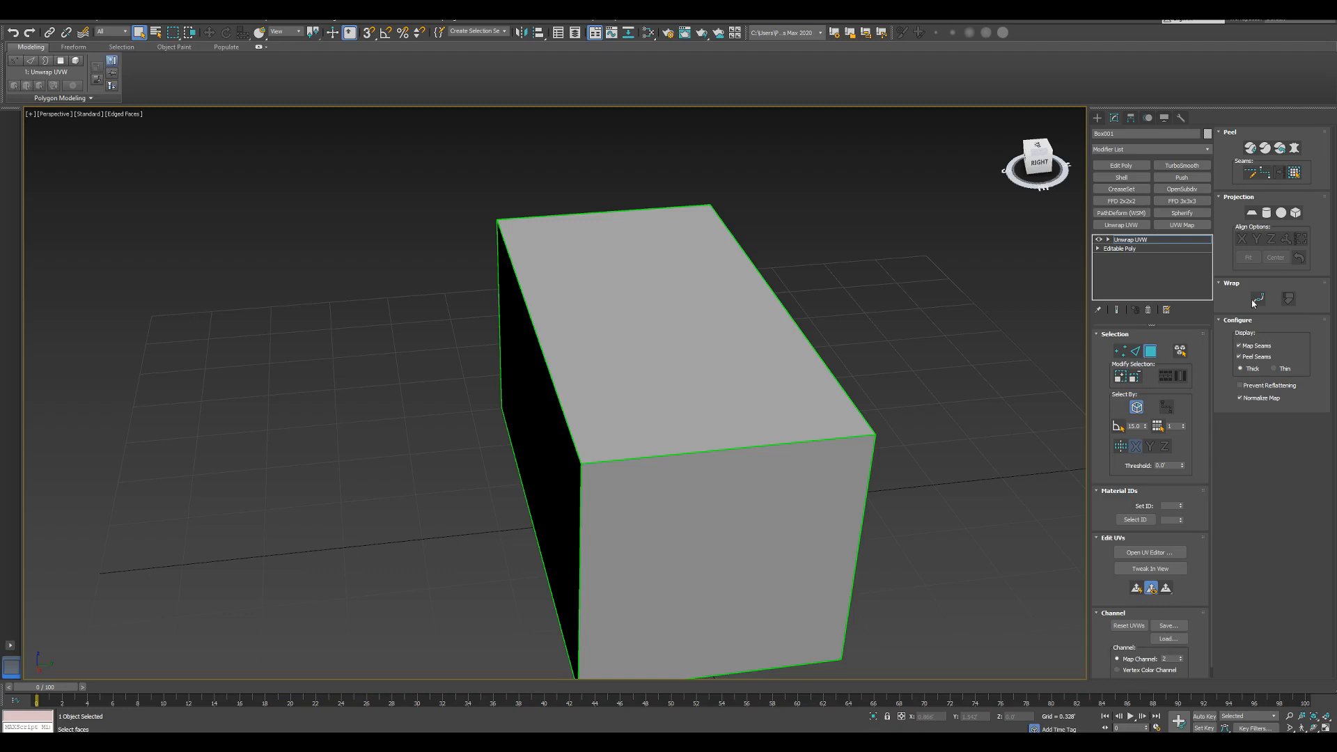
click(1157, 552)
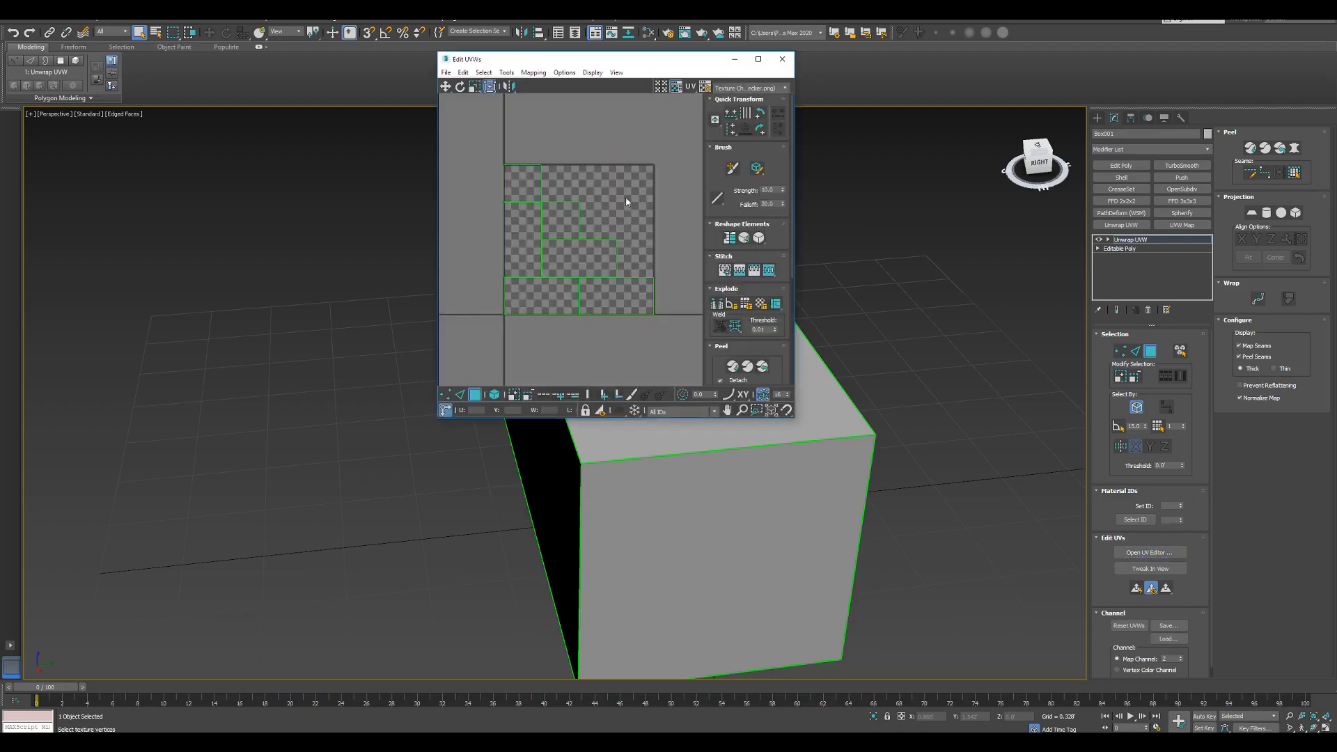
click(788, 62)
Step: Examine the box from all sides, selecting its individual faces one after another, including the underside
mouse_move(737, 397)
alt+middle_down()
mouse_move(725, 388)
mouse_move(737, 368)
mouse_move(708, 367)
mouse_move(732, 365)
mouse_move(732, 390)
alt+middle_up()
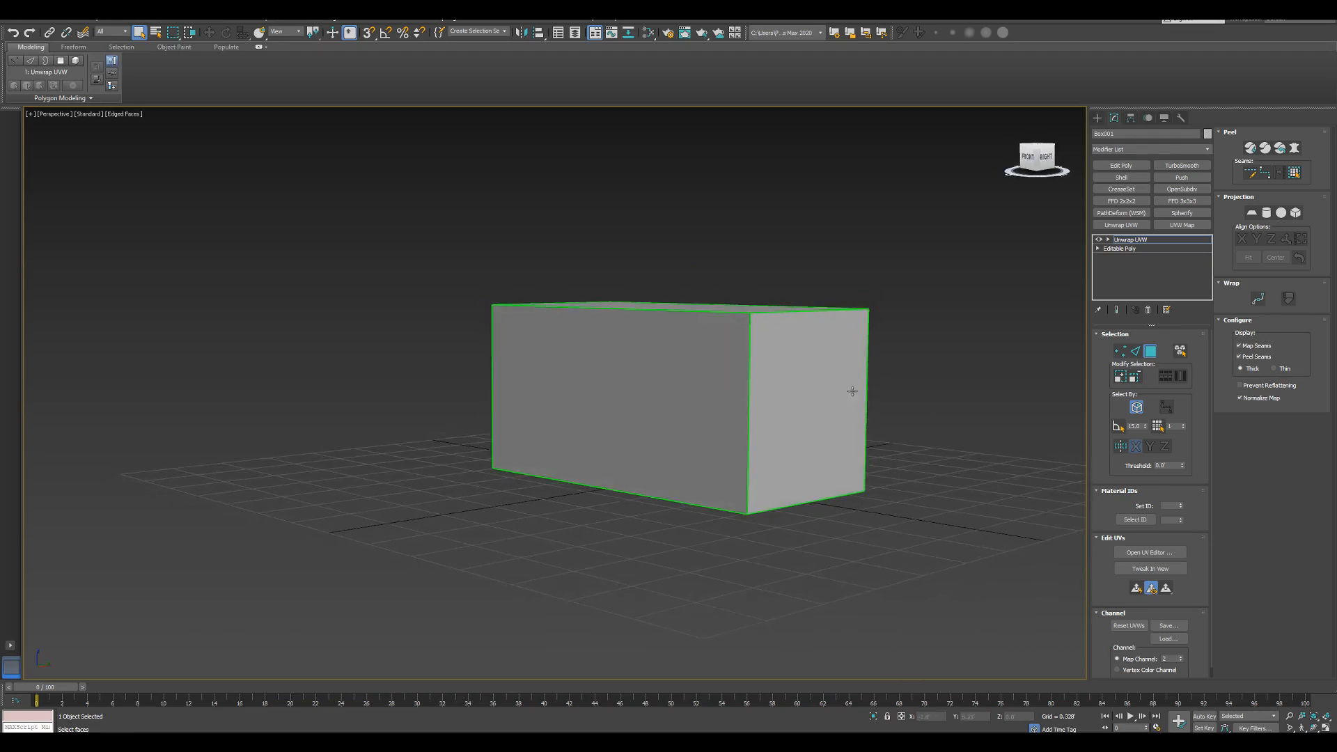
click(700, 416)
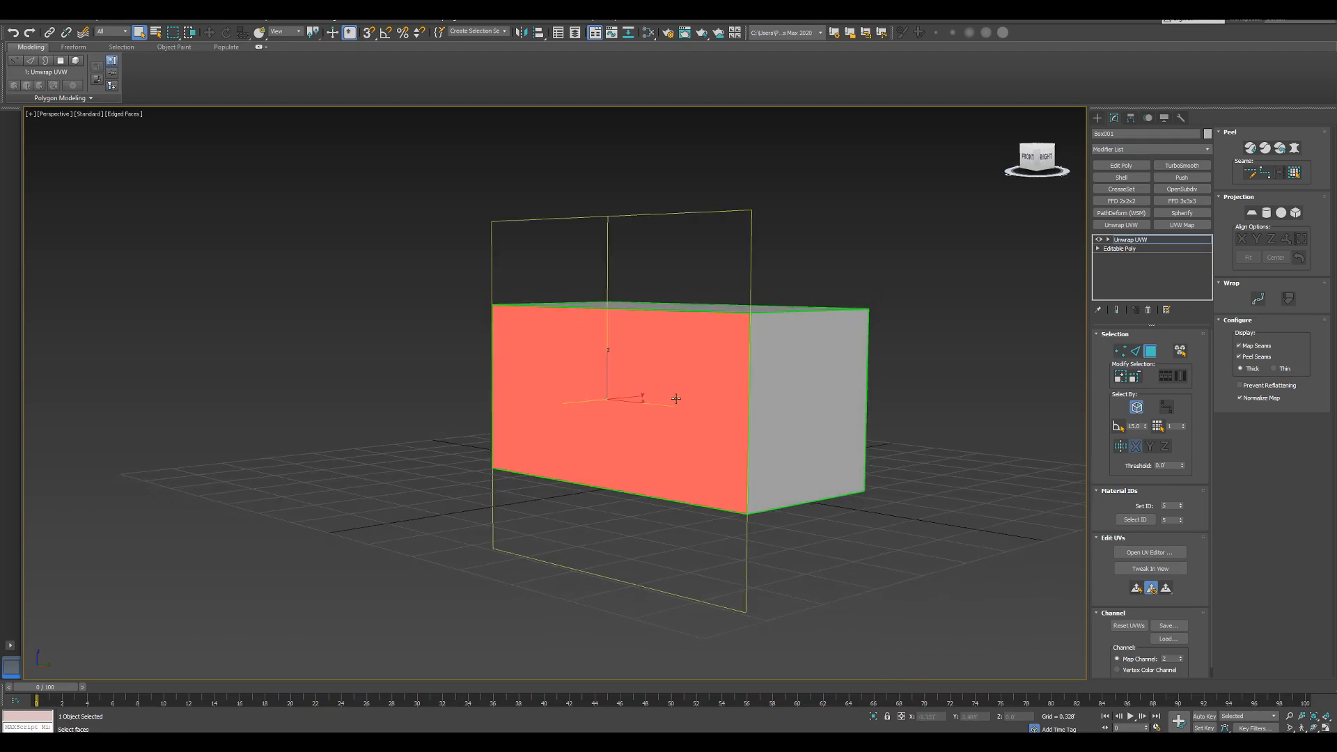
alt+middle_drag(776, 400, 696, 411)
click(706, 395)
click(572, 398)
click(690, 421)
click(351, 433)
scroll(642, 425, down, 4)
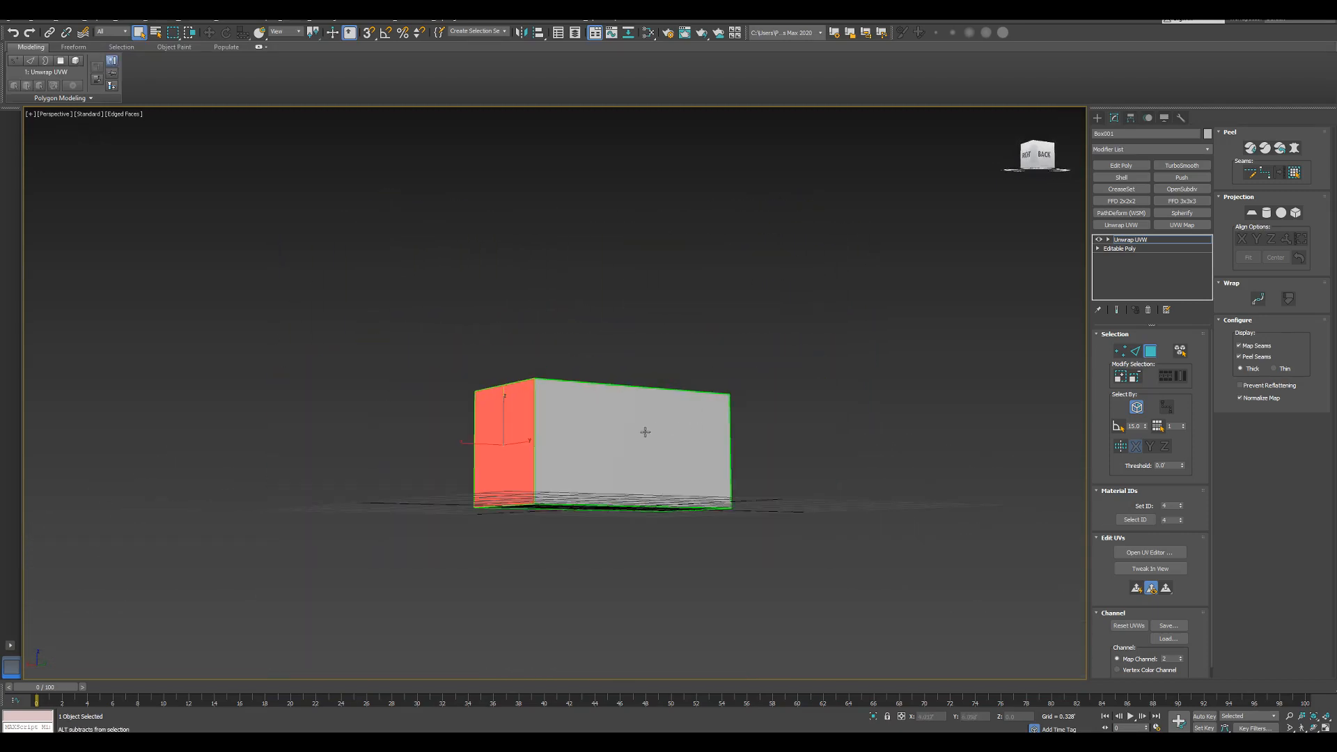
alt+middle_drag(599, 460, 696, 411)
click(512, 498)
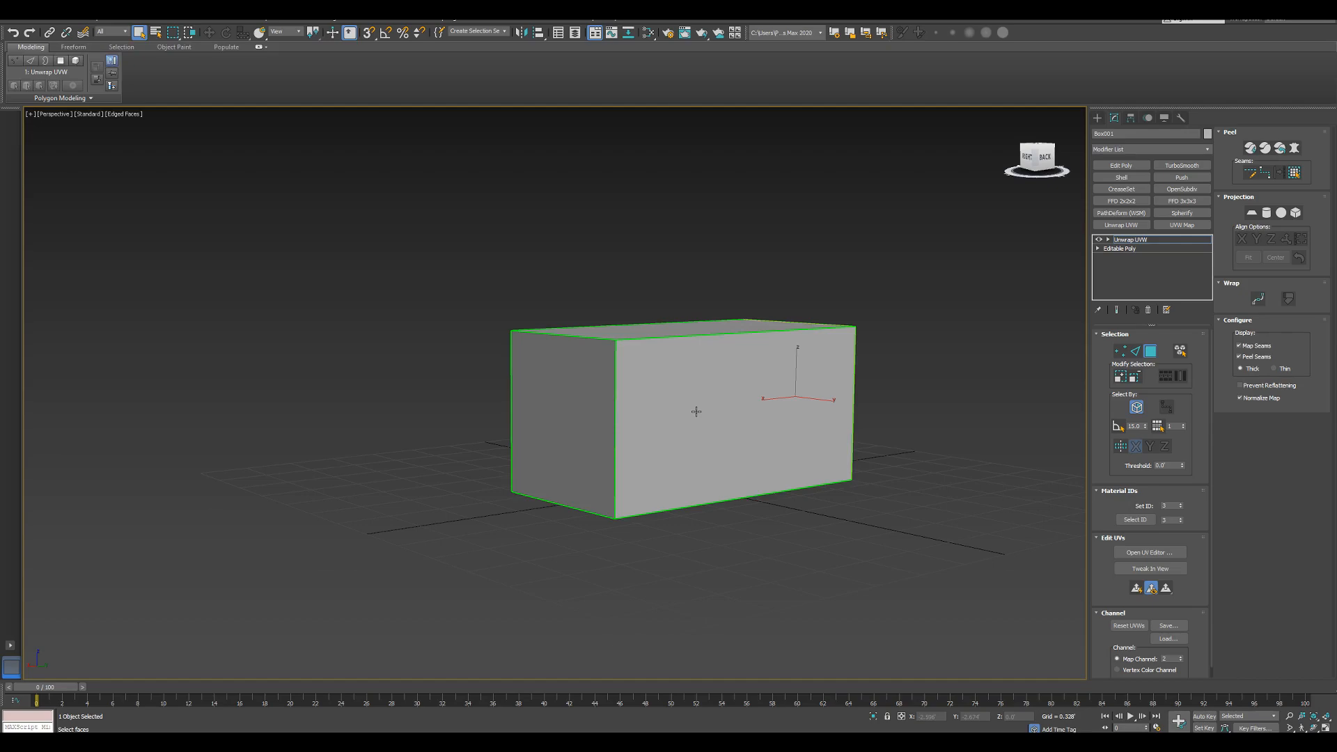
click(540, 415)
alt+middle_drag(669, 416, 598, 419)
click(666, 451)
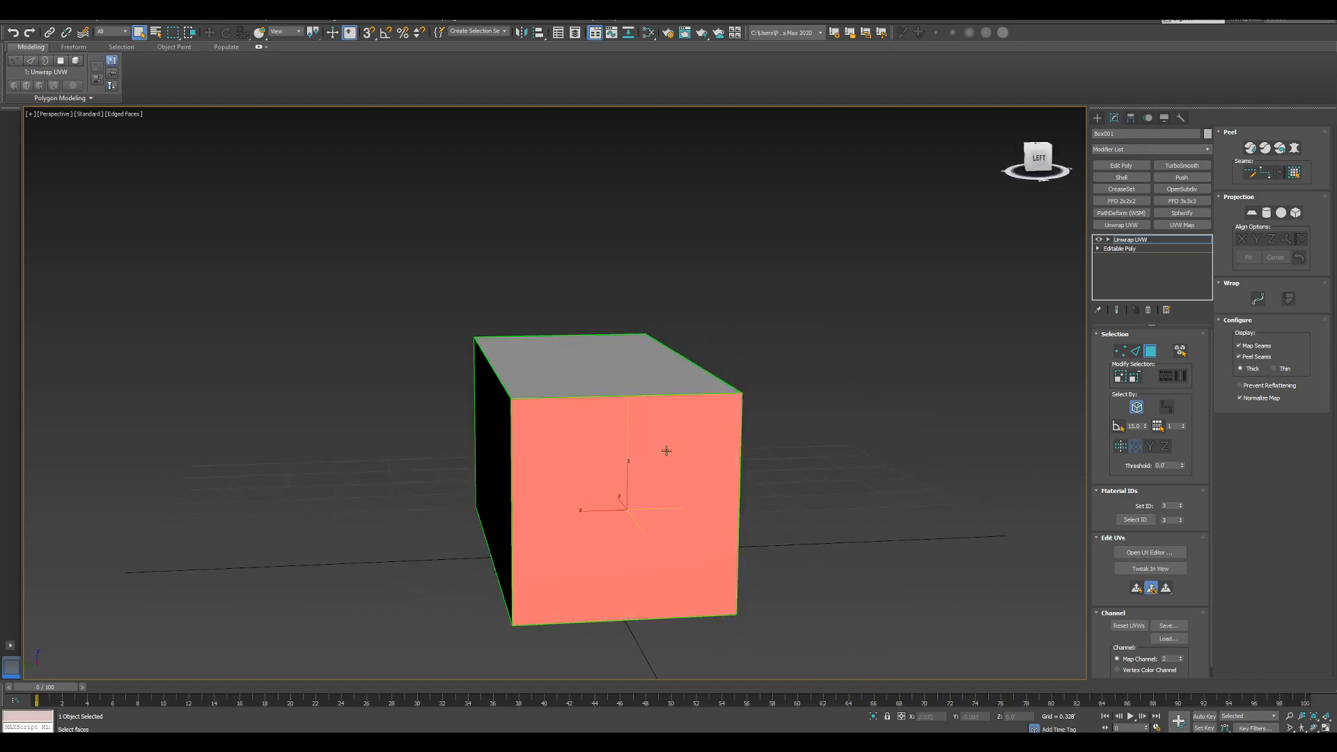
alt+middle_drag(667, 451, 659, 456)
click(488, 421)
alt+middle_drag(486, 504, 604, 321)
click(606, 378)
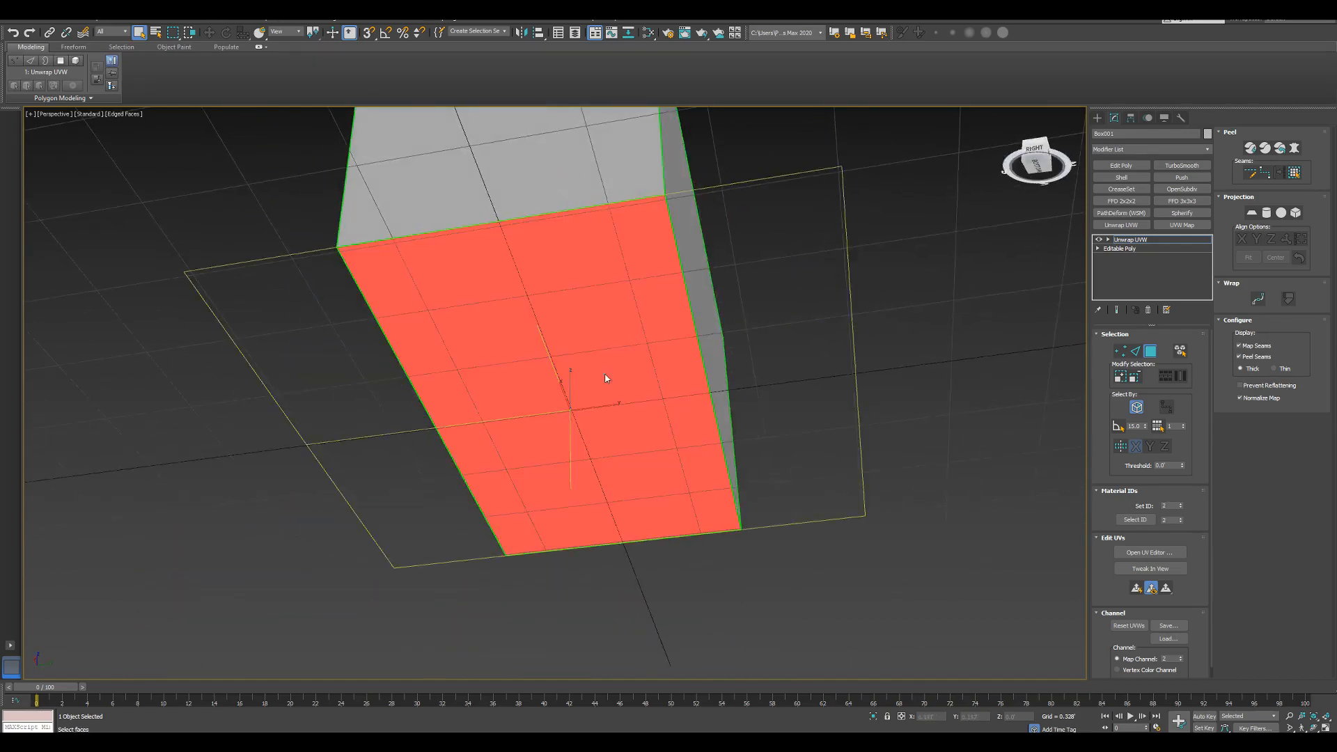
alt+middle_drag(605, 379, 619, 401)
click(503, 335)
alt+middle_drag(503, 334, 649, 330)
click(694, 315)
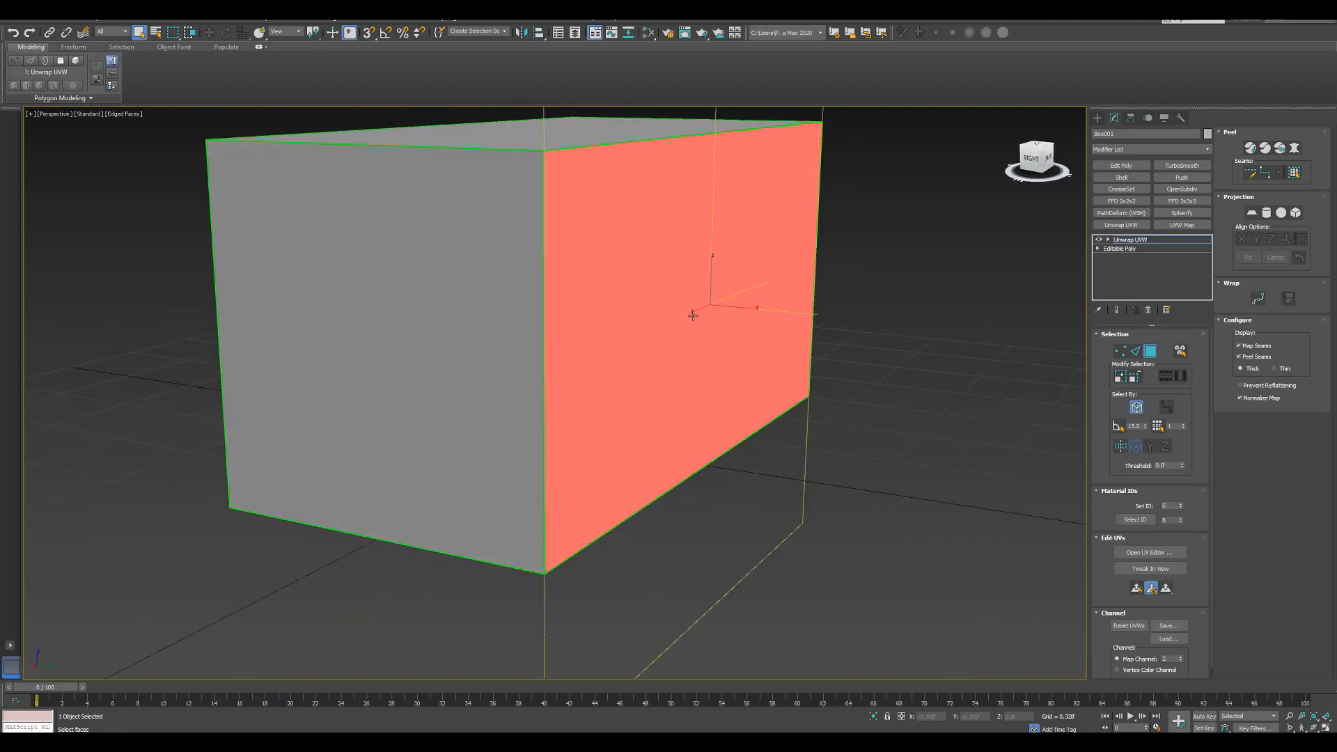
scroll(693, 315, down, 6)
alt+middle_drag(679, 328, 668, 348)
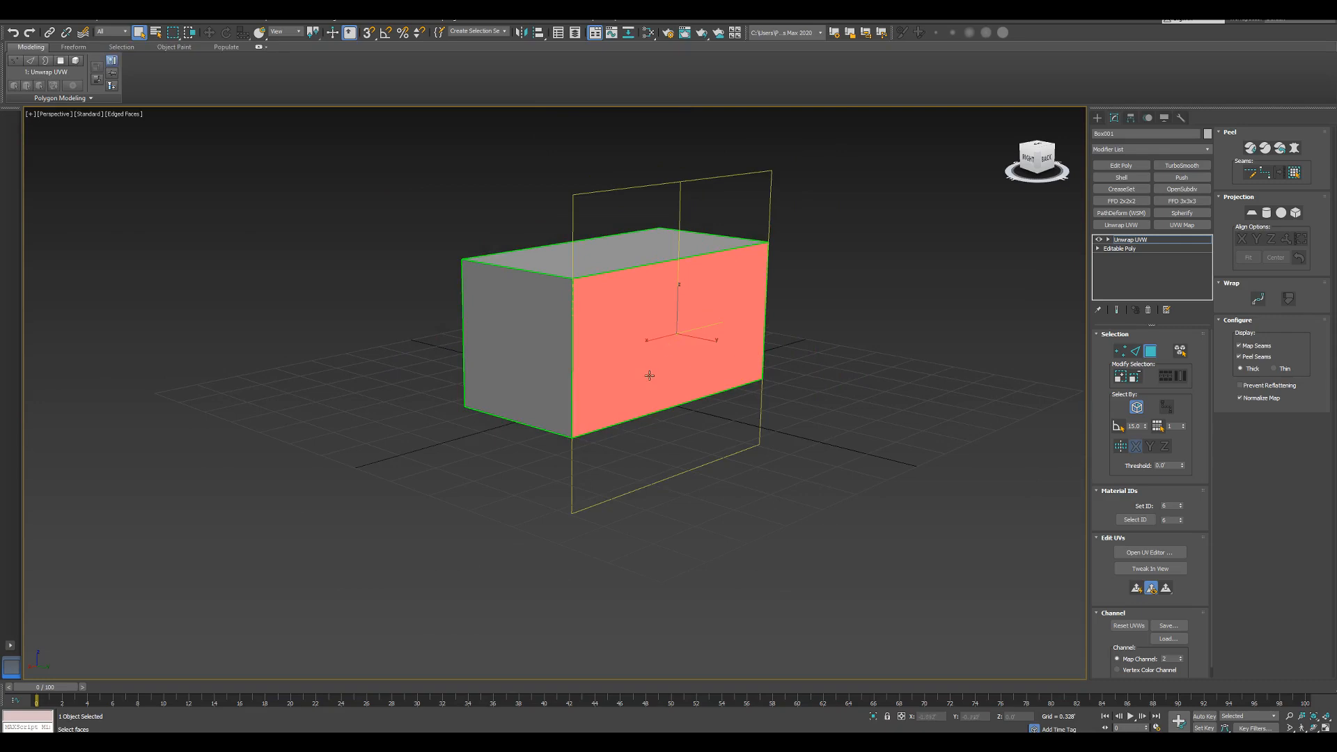
scroll(578, 346, up, 4)
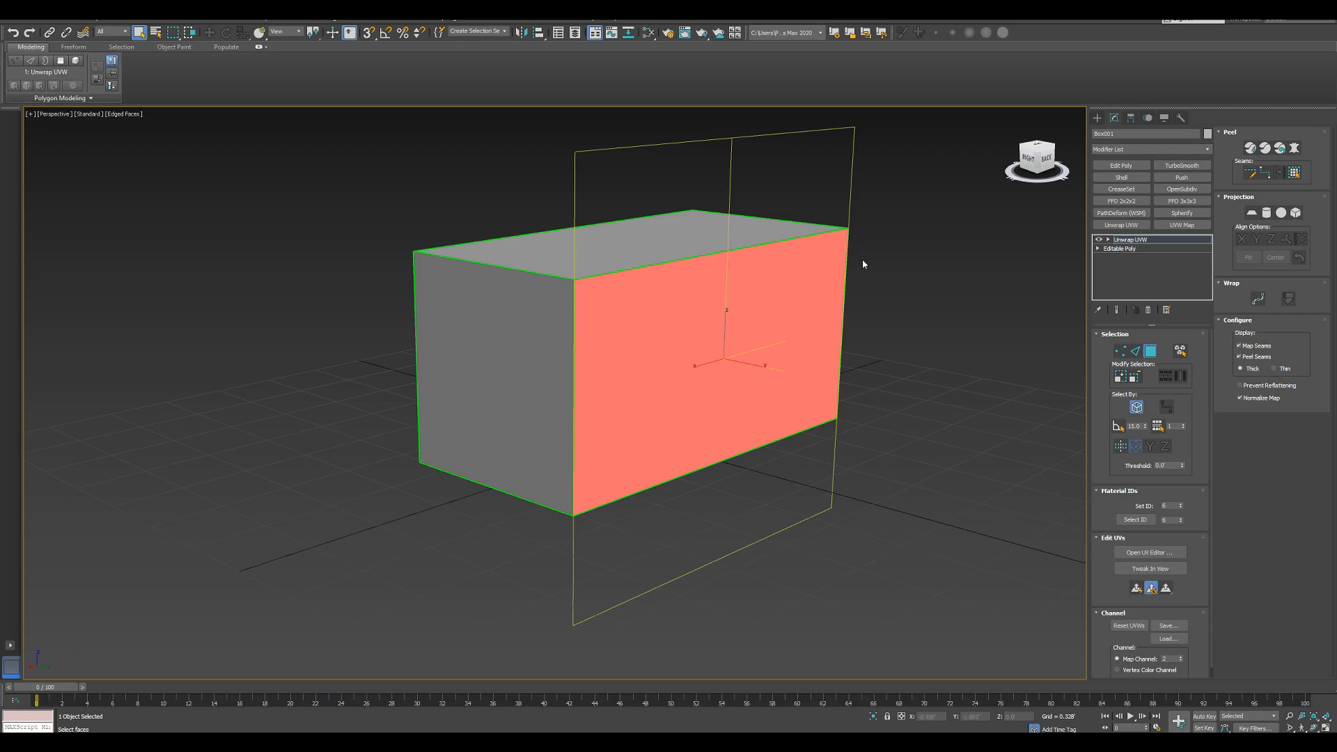
Step: Leave the face selection level and create a second box beside the unwrapped box
scroll(864, 264, down, 5)
right_click(885, 305)
click(869, 293)
middle_drag(937, 286, 820, 333)
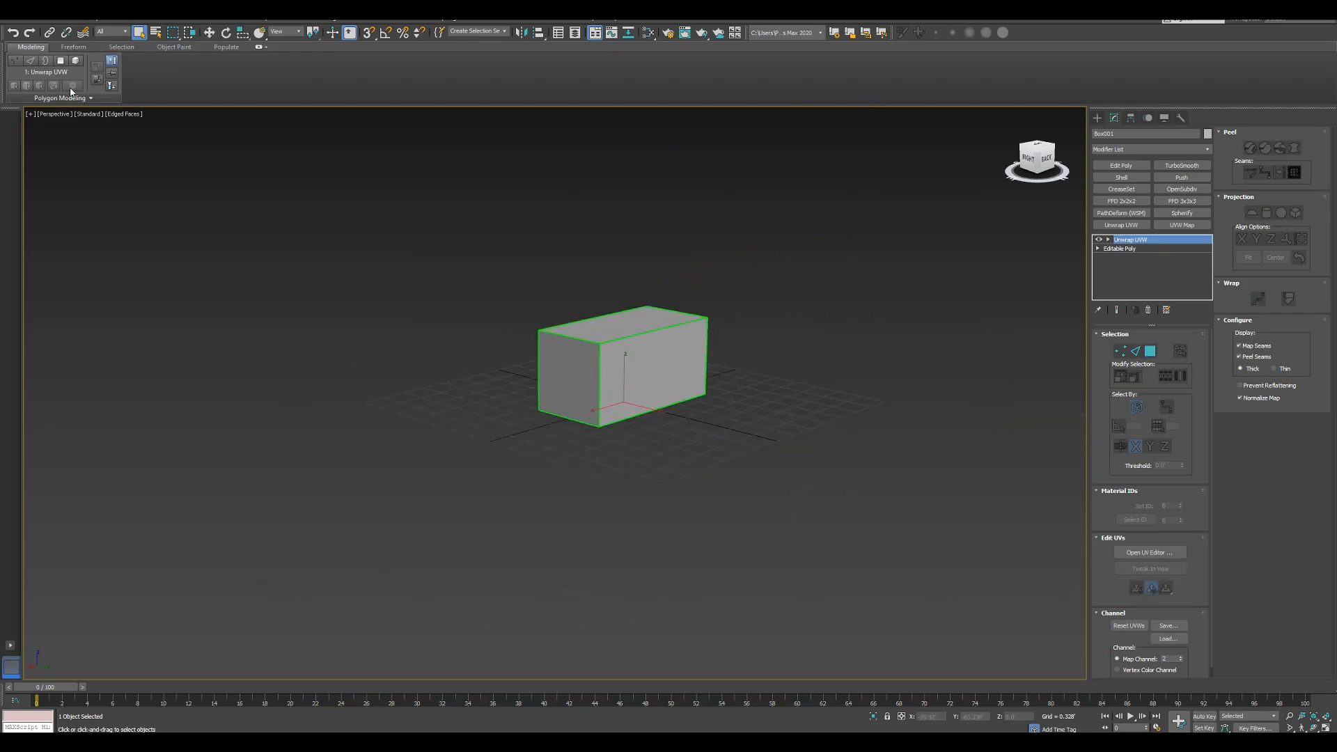
click(1098, 118)
click(1129, 180)
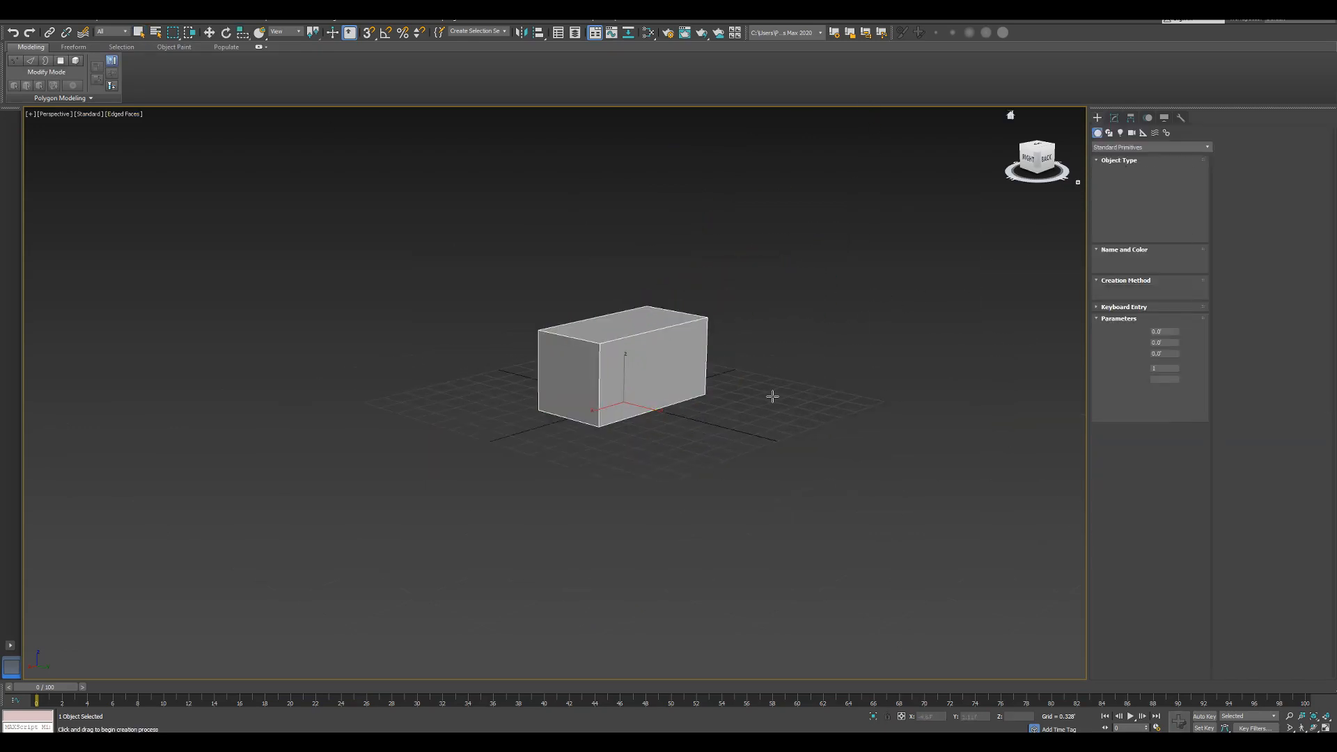
drag(705, 430, 832, 429)
click(823, 317)
right_click(821, 319)
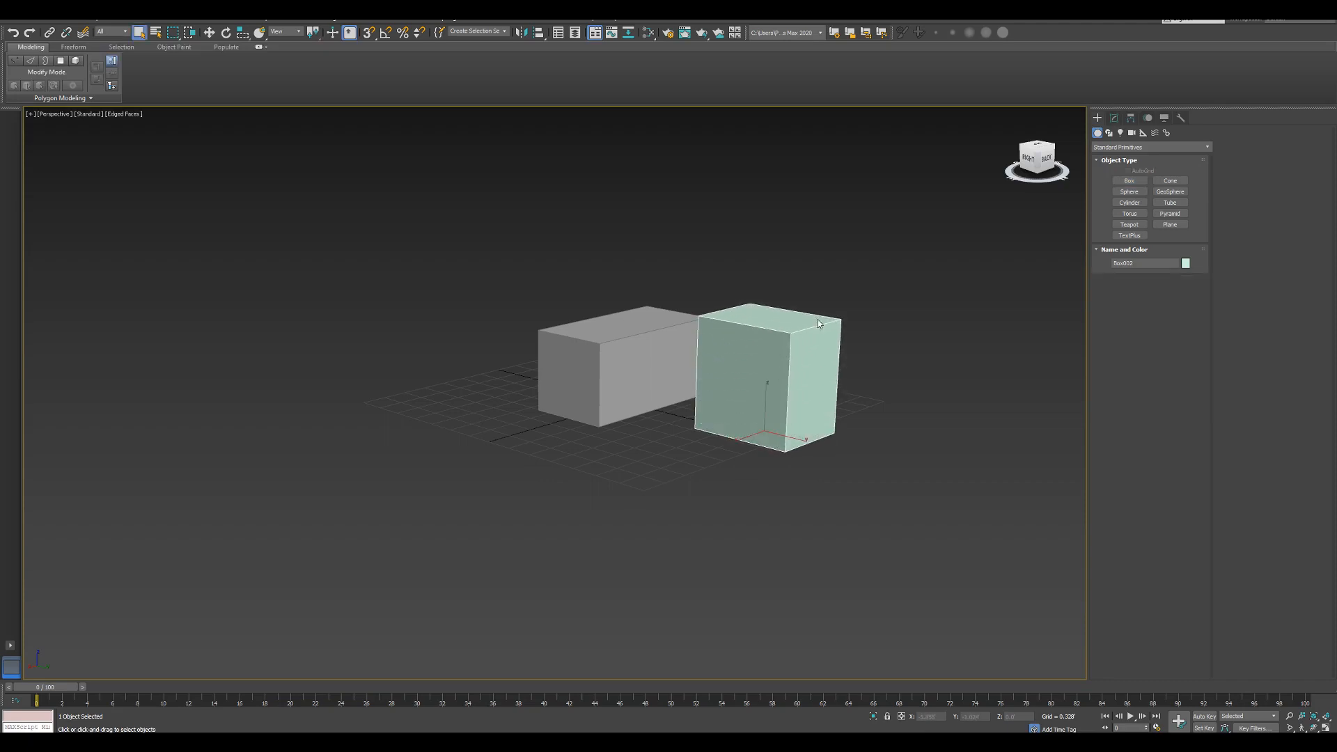
Step: Move the second box along the ground until it sits close against the first box's long side
alt+middle_drag(705, 375, 782, 361)
scroll(749, 391, up, 3)
key(w)
drag(829, 424, 792, 416)
middle_drag(772, 395, 782, 453)
scroll(805, 396, up, 3)
alt+middle_drag(782, 454, 811, 425)
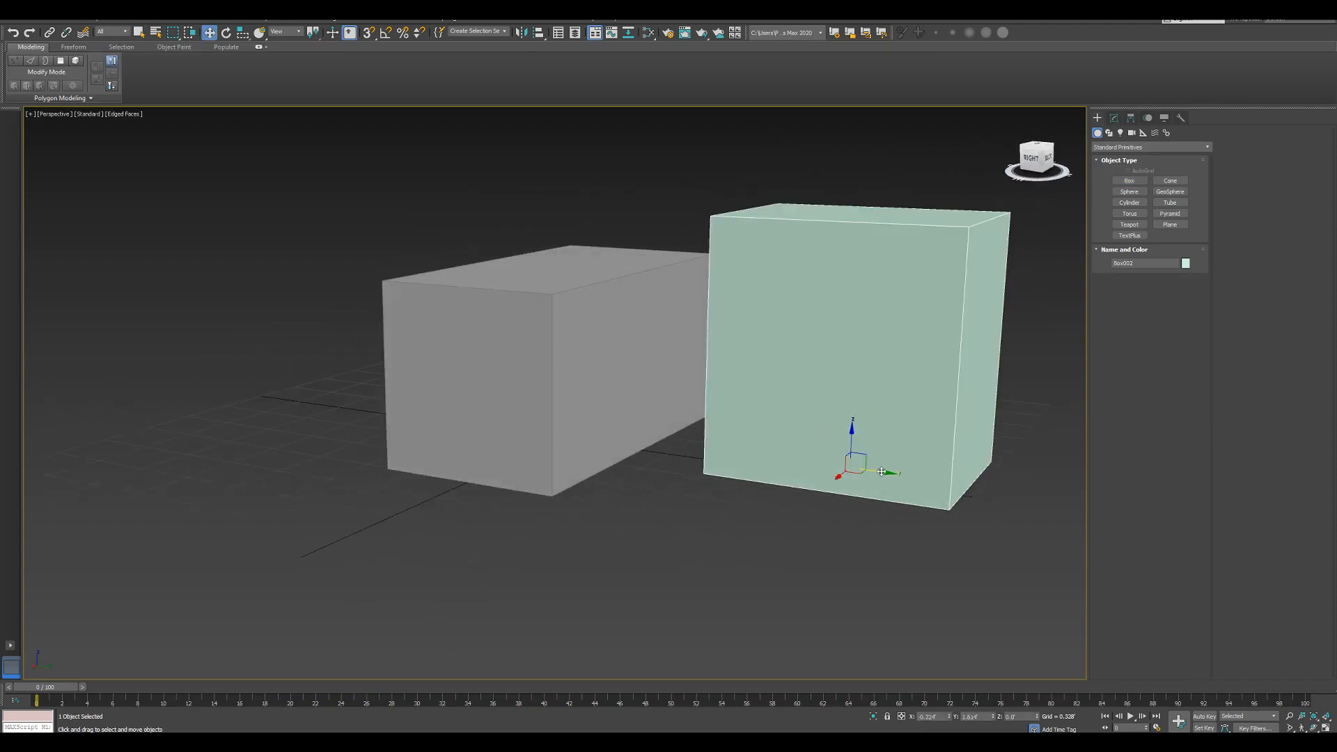
drag(880, 472, 833, 466)
Step: Delete the second box from beside the unwrapped one
mouse_move(743, 402)
middle_down()
mouse_move(843, 400)
mouse_move(745, 391)
middle_up()
middle_drag(804, 432, 845, 418)
middle_drag(782, 359, 854, 318)
alt+middle_drag(757, 361, 858, 330)
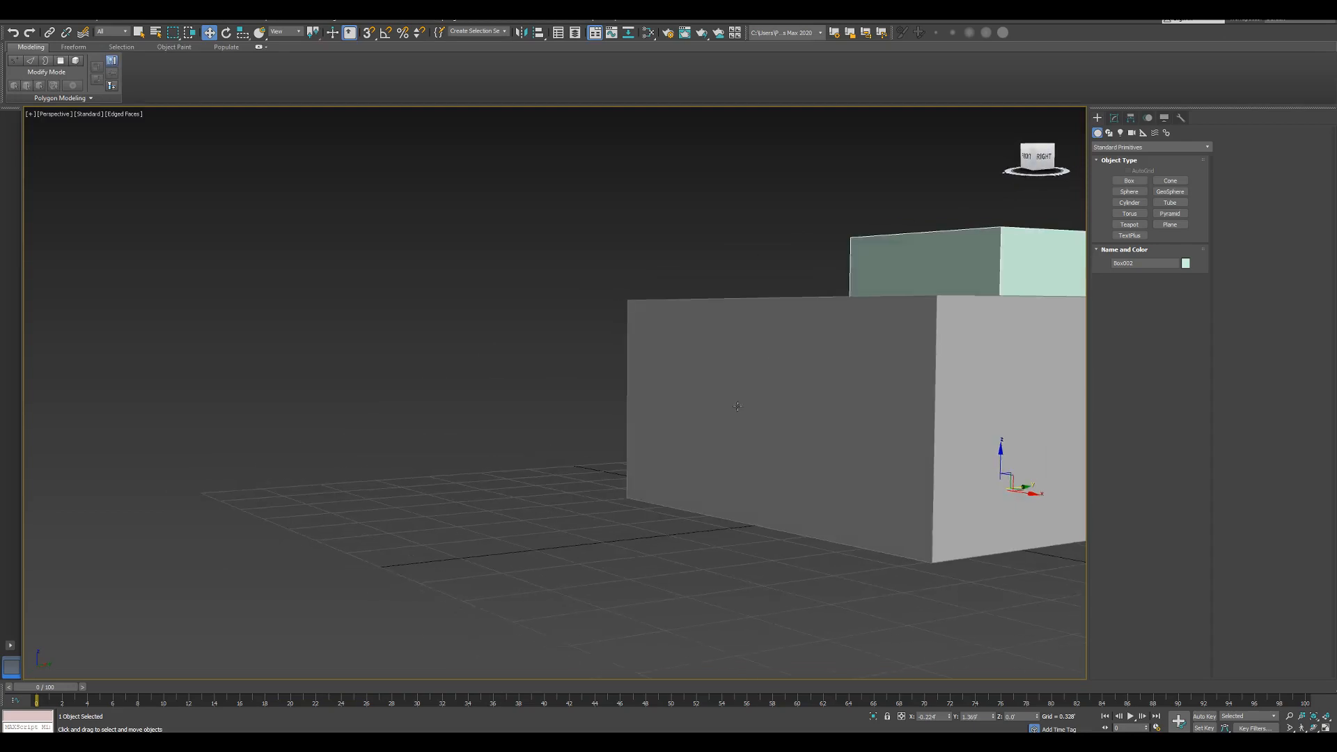
alt+middle_drag(760, 349, 821, 340)
key(Delete)
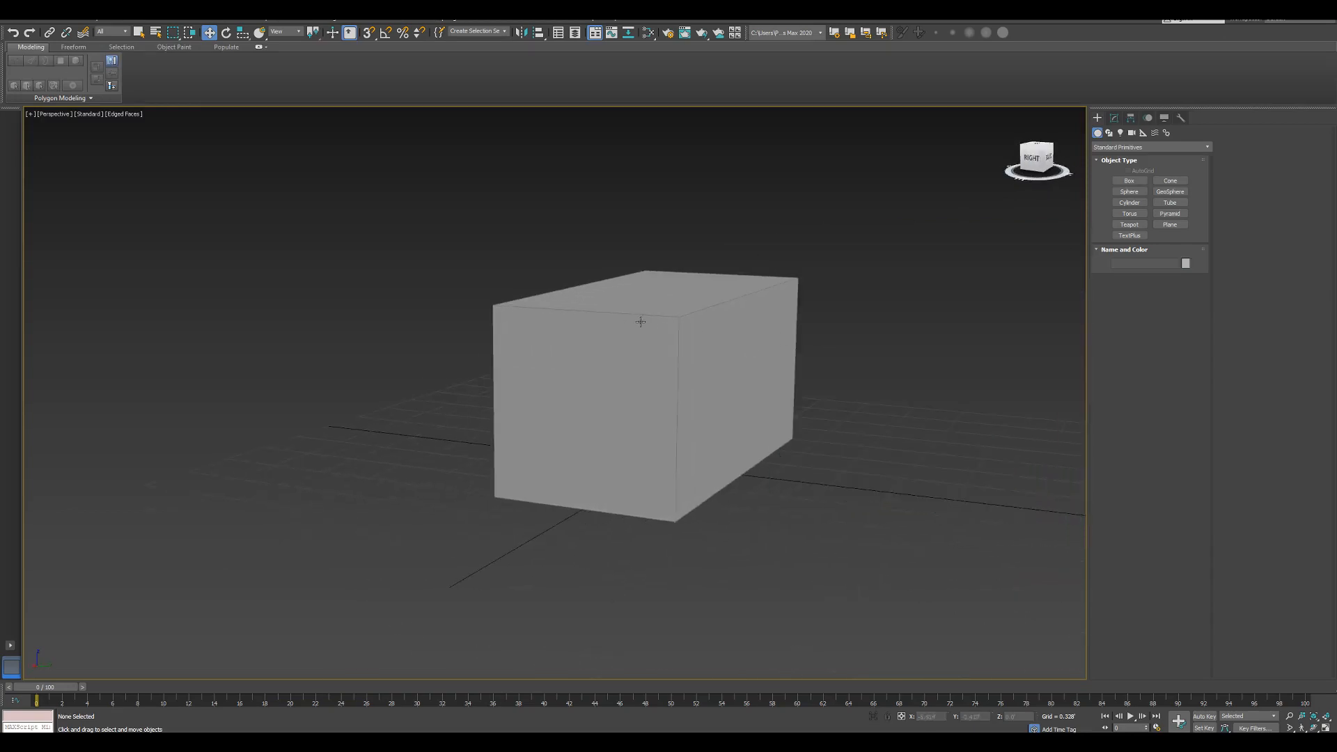
Step: Select the box and switch its Unwrap UVW modifier to map channel 3, abandoning the edits of the current channel
click(641, 321)
alt+middle_drag(794, 392, 712, 386)
scroll(712, 387, up, 3)
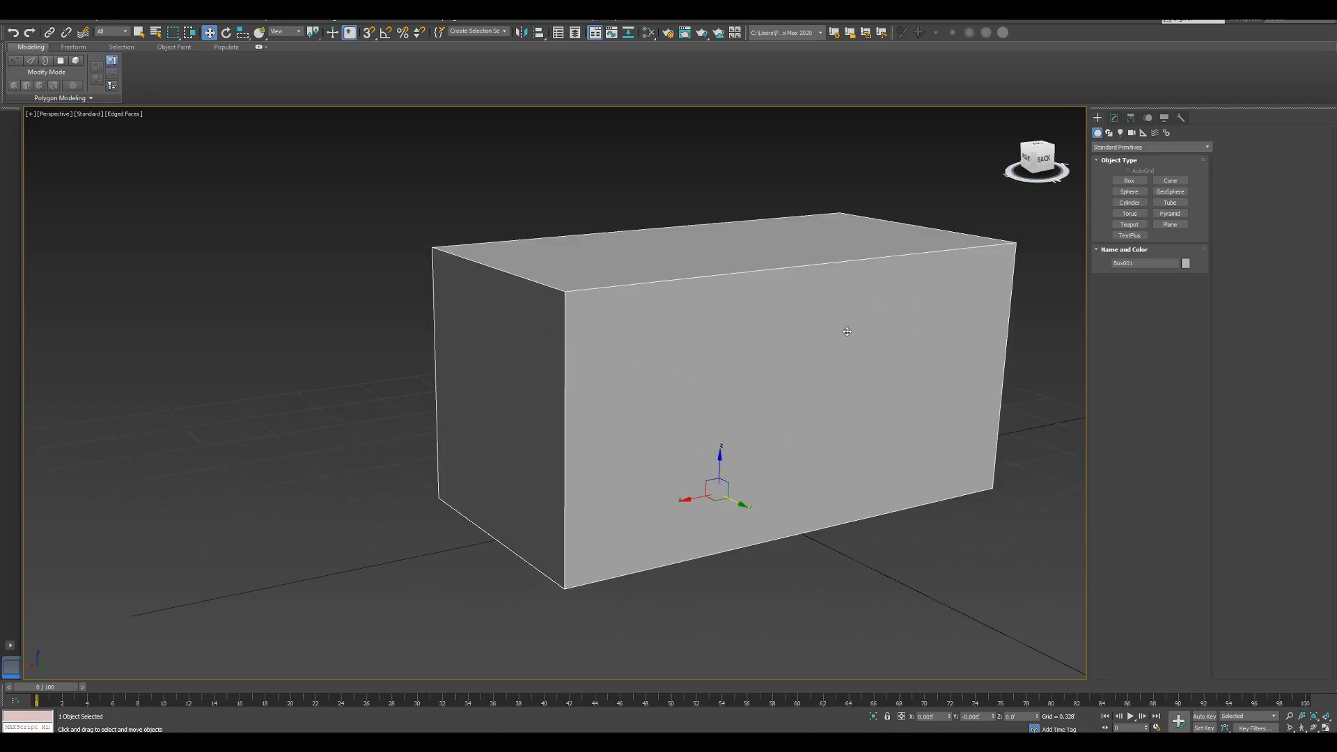
alt+middle_drag(772, 468, 704, 296)
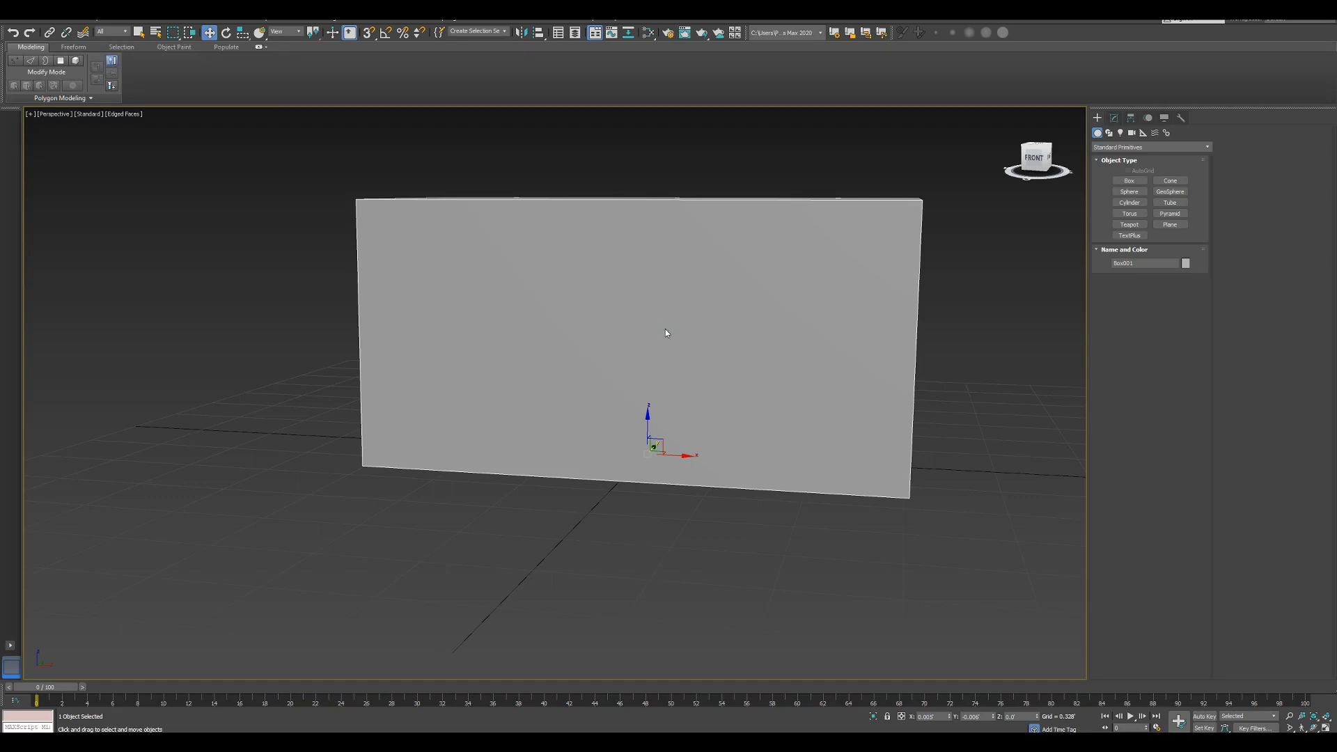
click(1114, 118)
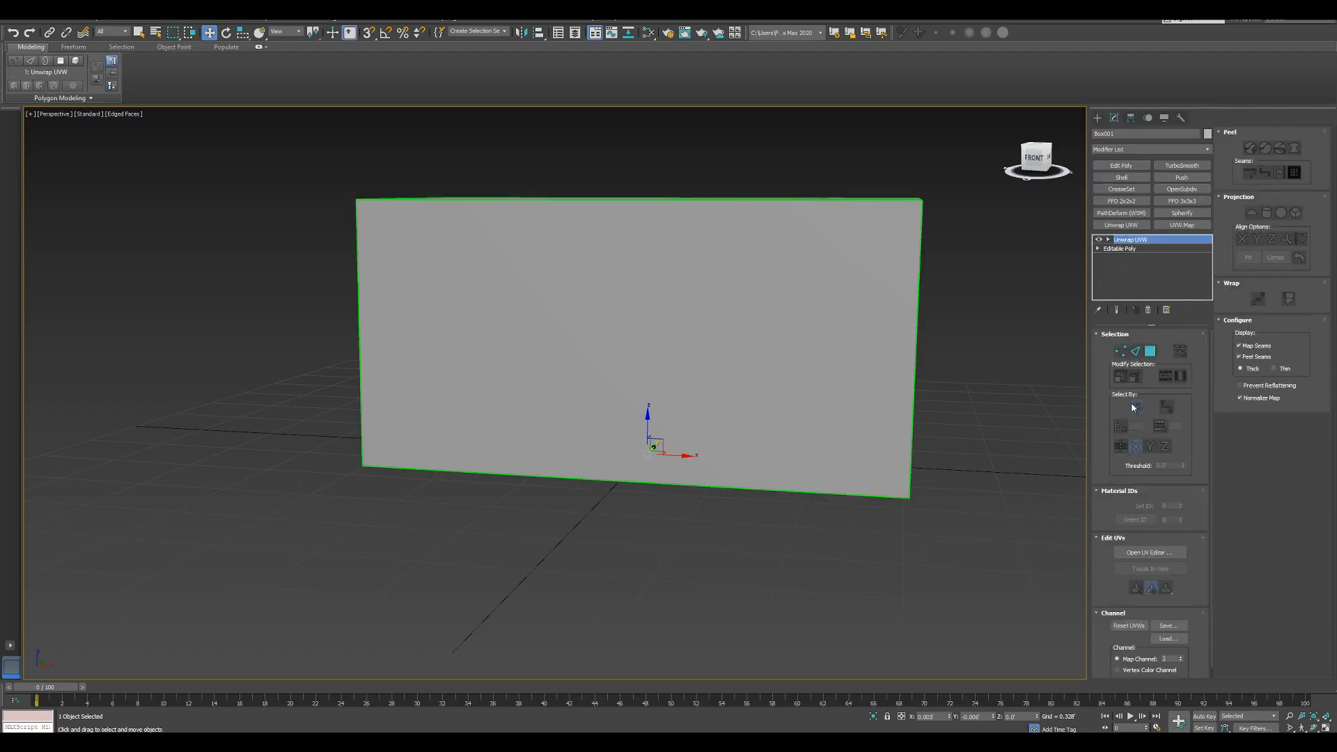
click(1181, 658)
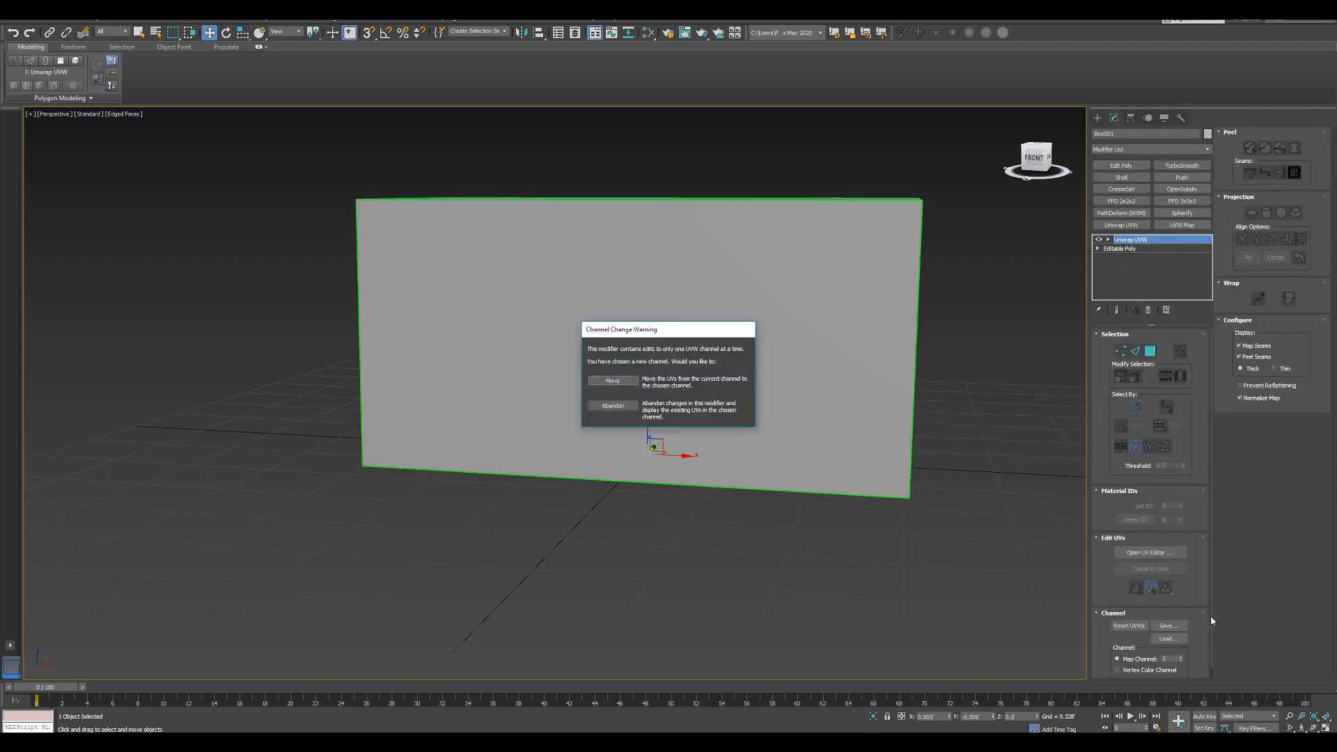
click(597, 411)
Step: Open the UV editor for the new channel and select all of the box's polygons
click(1150, 553)
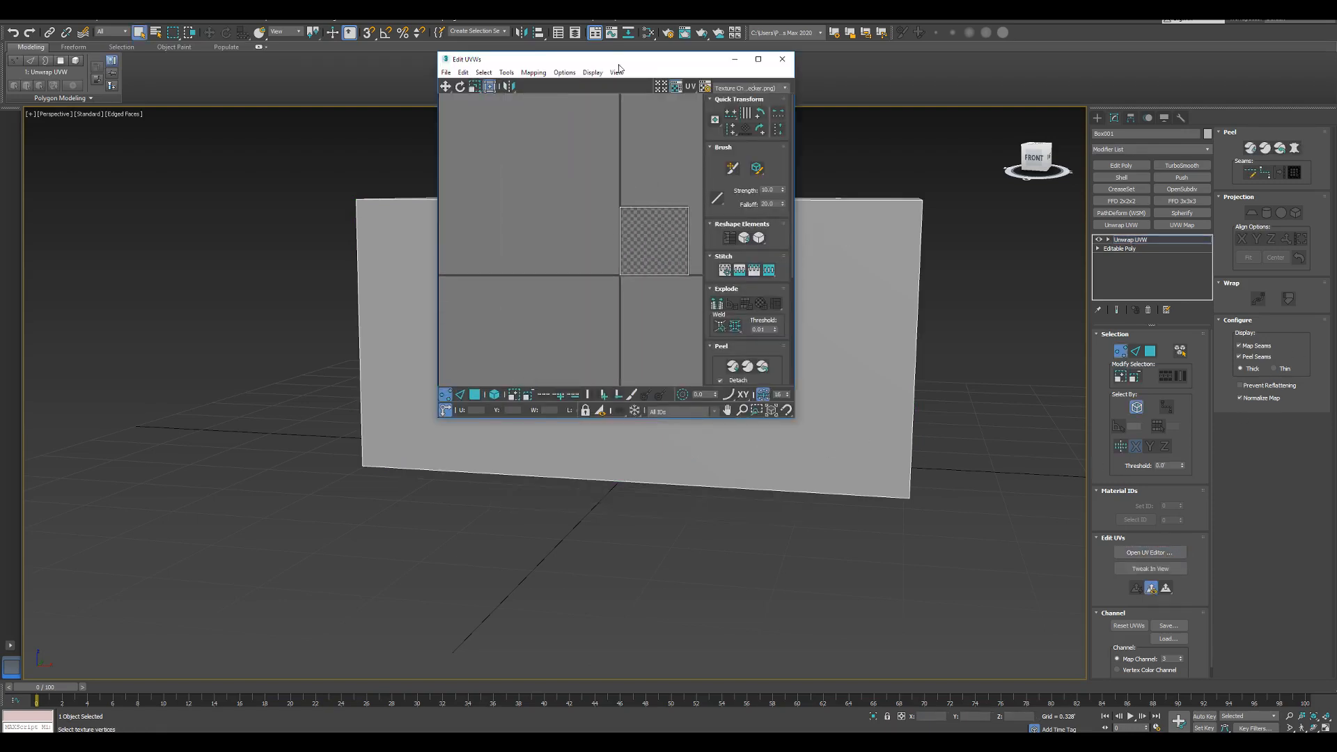
scroll(596, 202, down, 2)
right_click(591, 183)
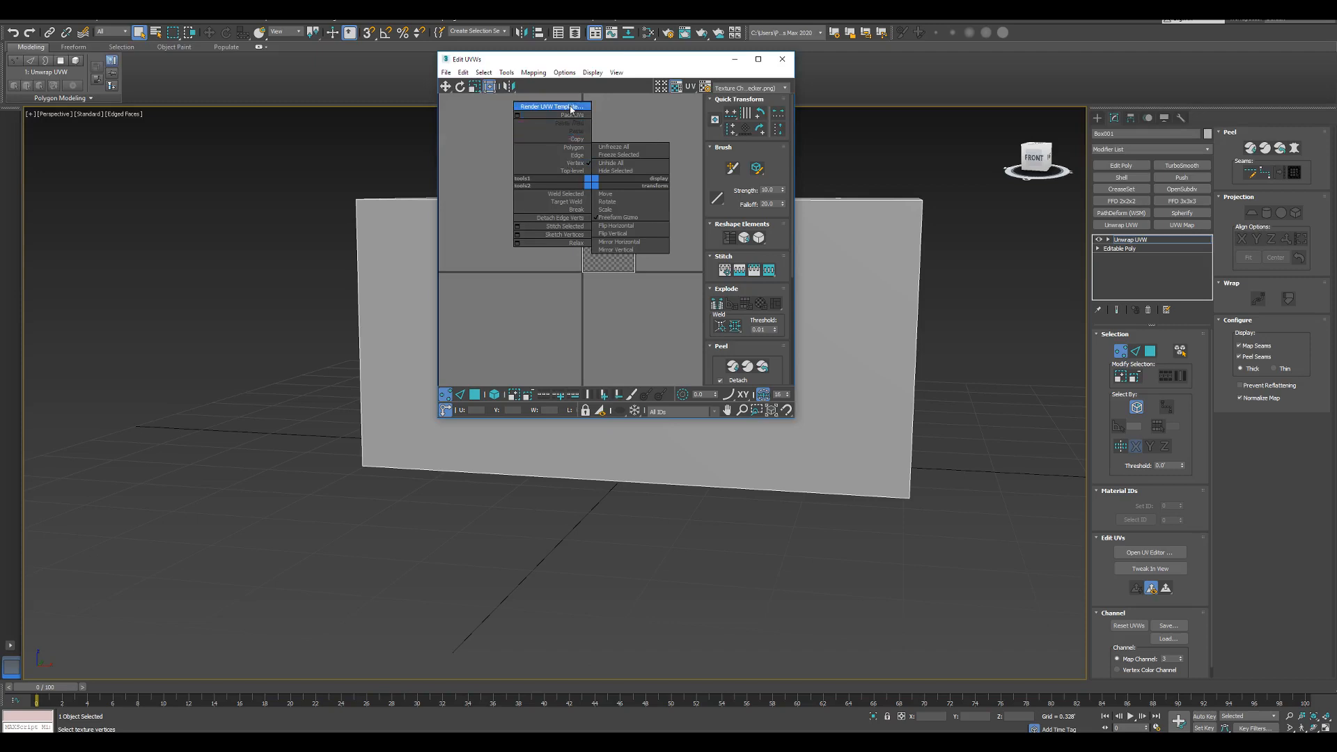
click(501, 178)
drag(504, 162, 700, 317)
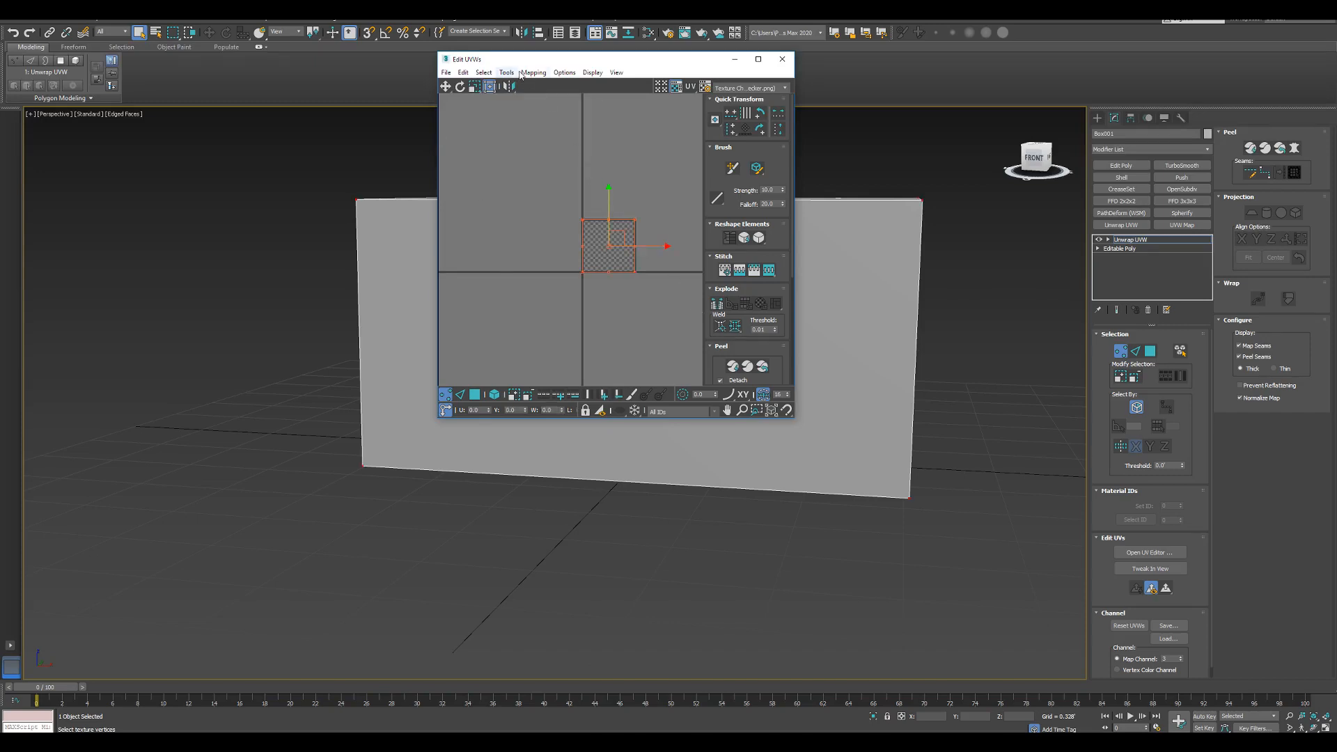
click(533, 72)
right_click(591, 174)
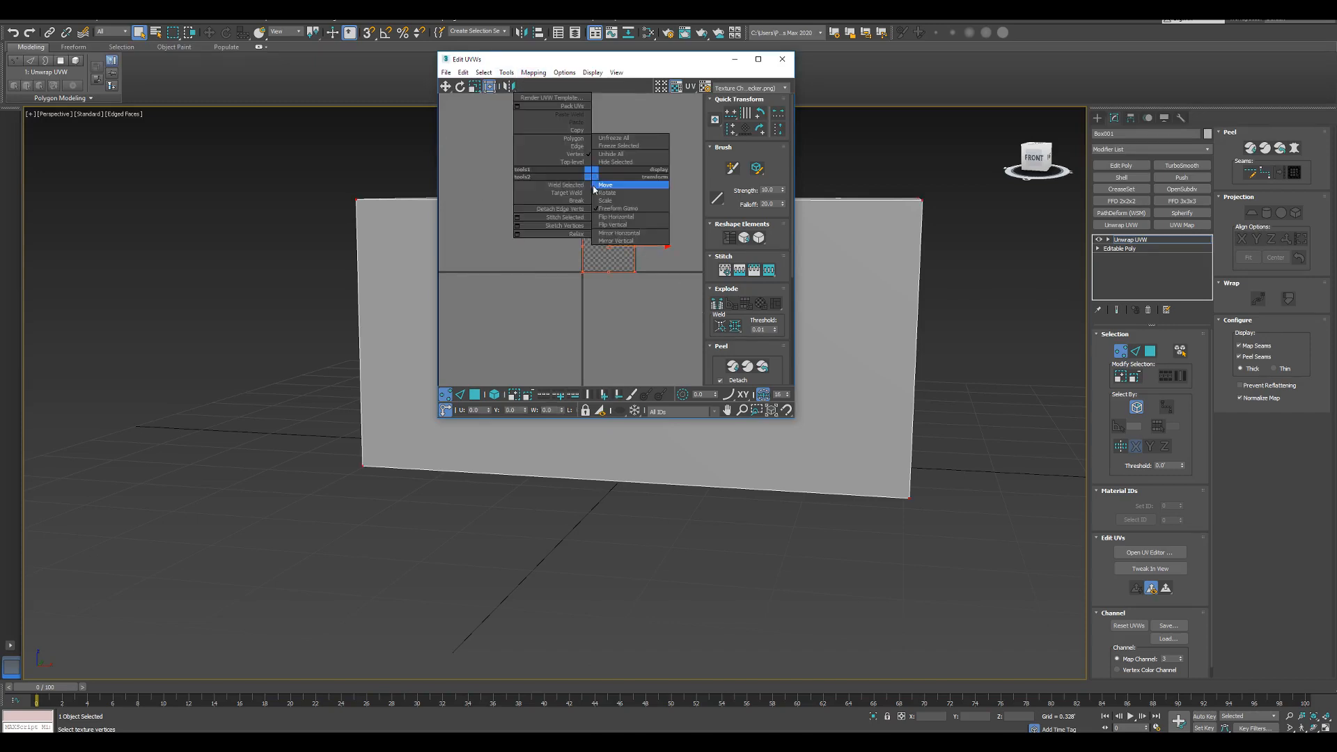
click(573, 138)
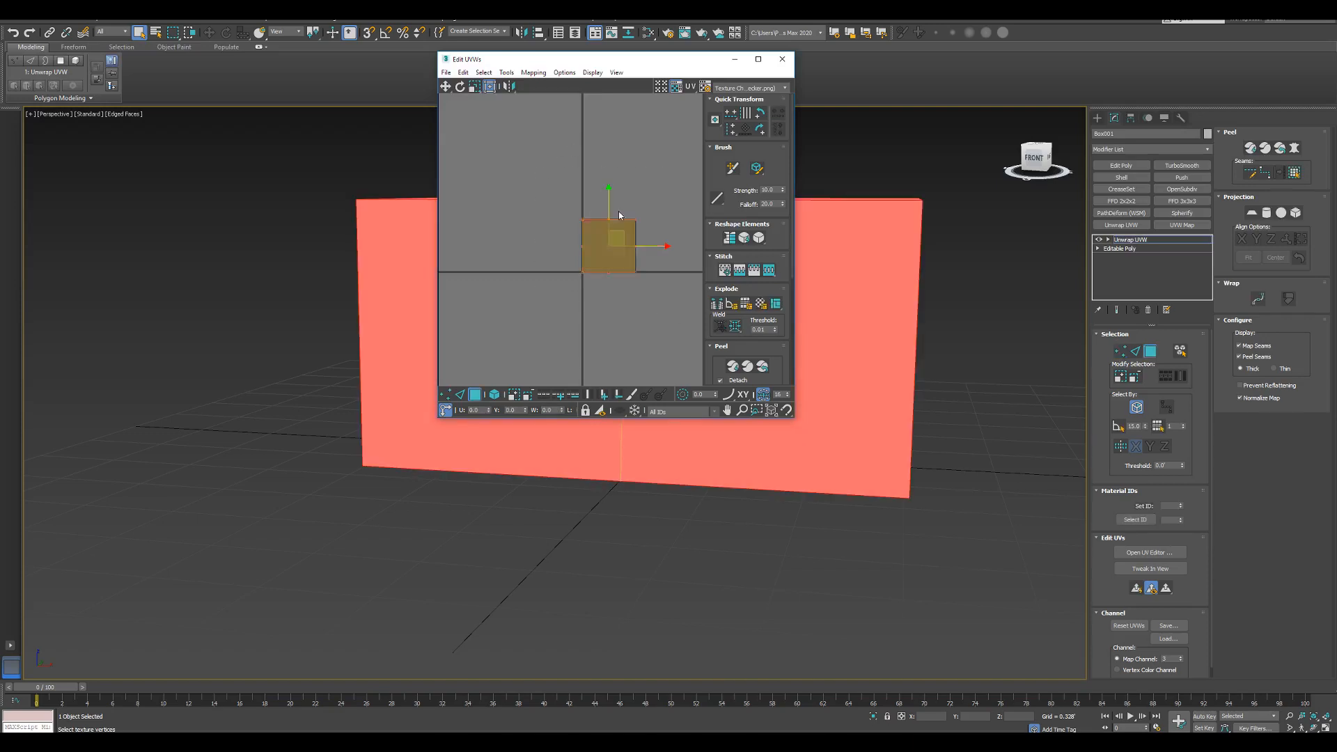
Step: Apply Flatten Mapping to the selected polygons with the default threshold and spacing, keeping Normalize Clusters, Rotate Clusters and Fill Holes enabled
click(534, 73)
click(545, 84)
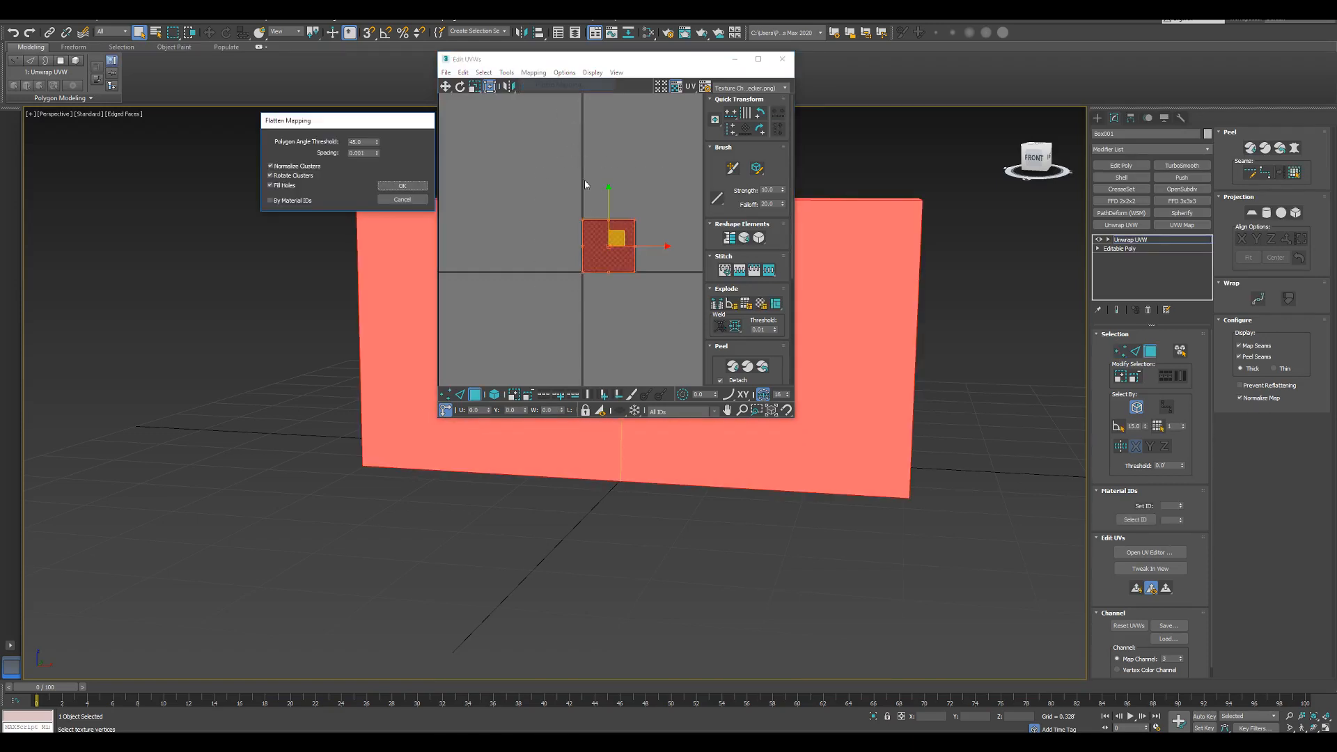
click(401, 187)
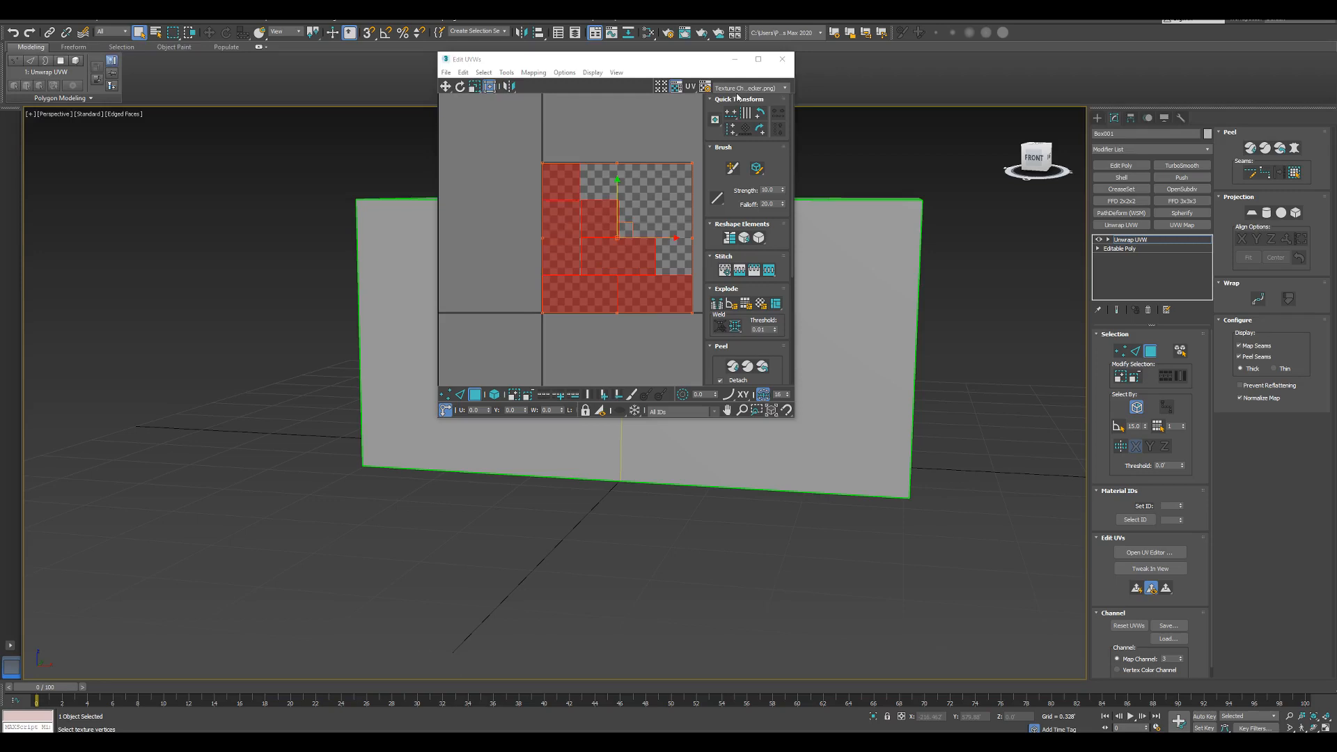
Step: Close the UV editor and collapse the Unwrap UVW modifier into the Editable Poly
click(782, 59)
right_click(1148, 246)
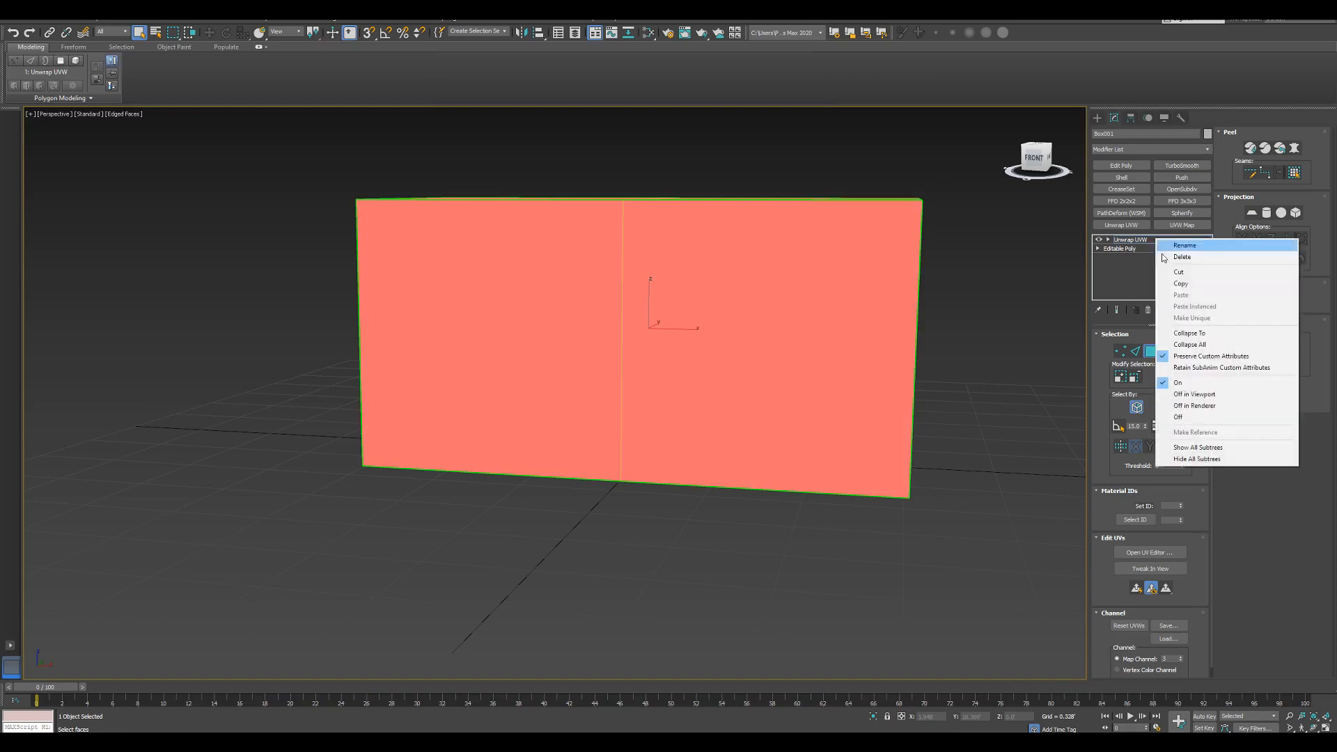
click(1184, 333)
middle_drag(798, 342, 864, 340)
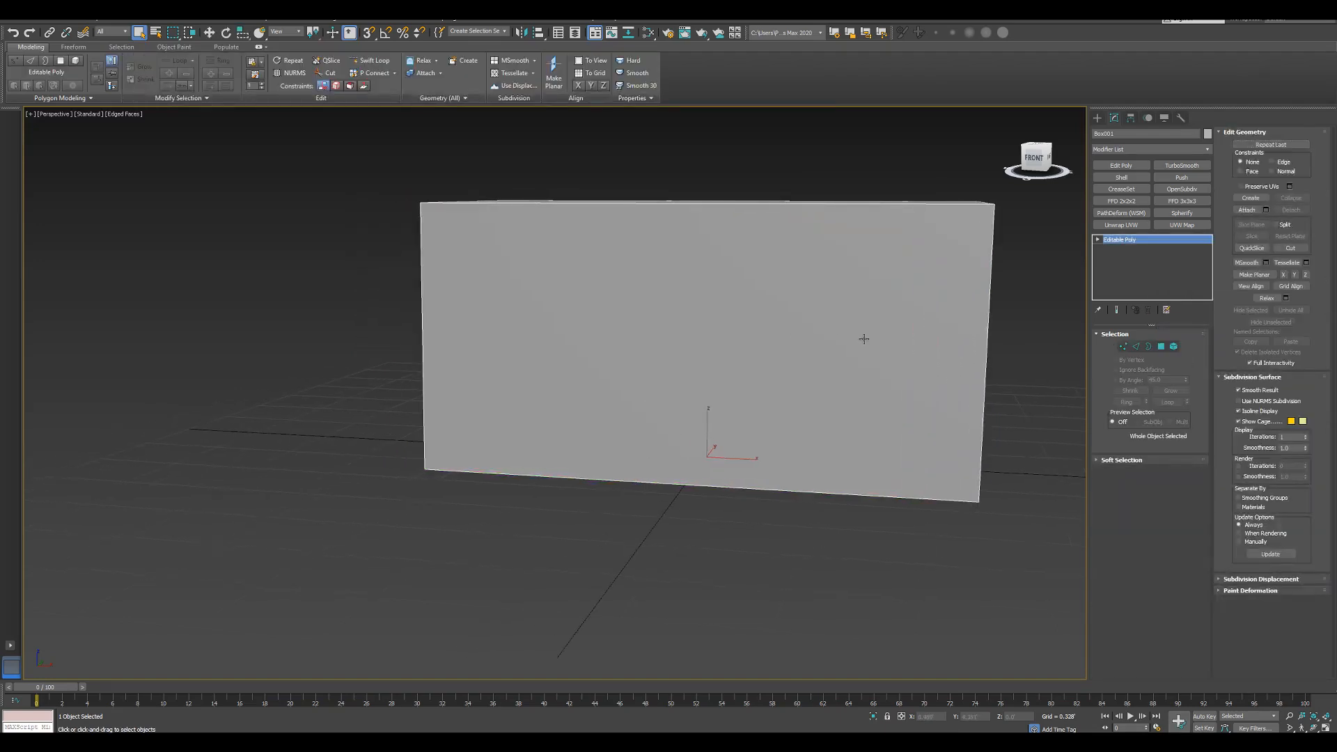
Step: Open the Slate Material Editor and add a Standard material node, leaving room for a map node beside it
key(m)
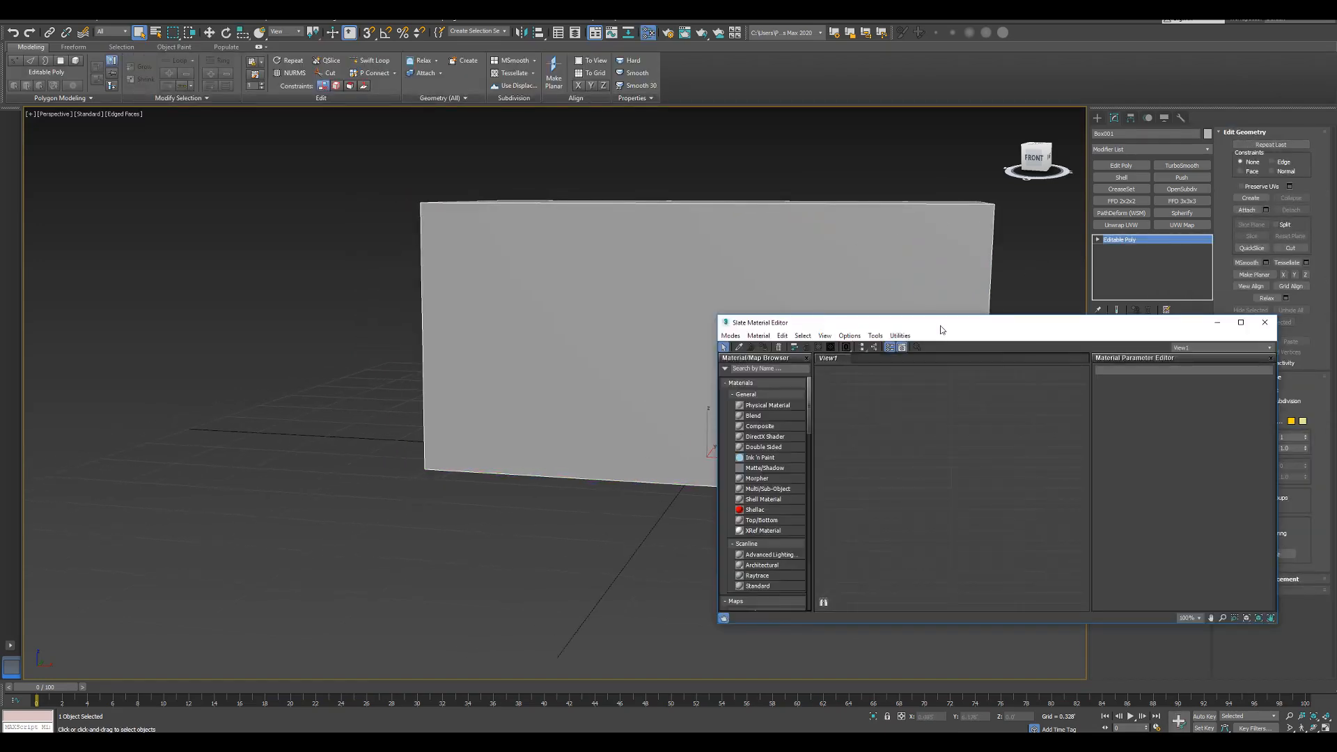
scroll(833, 421, down, 5)
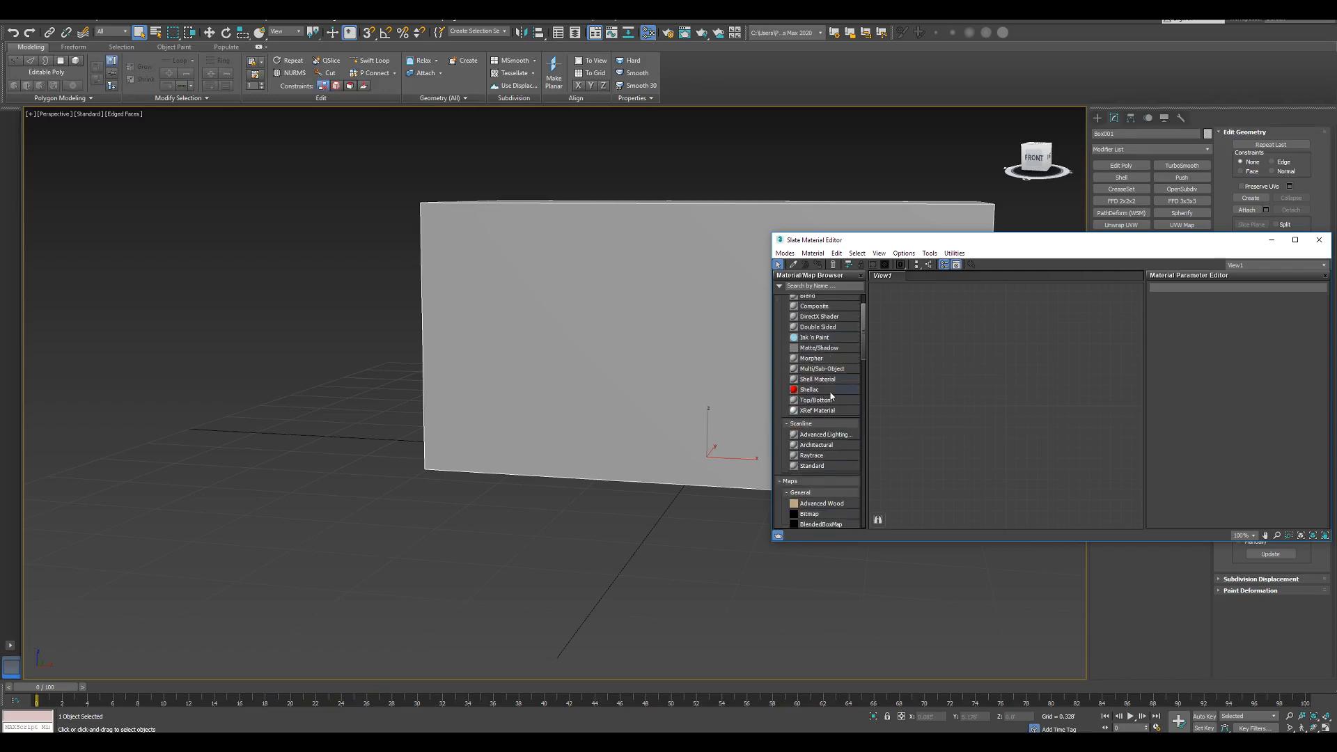
scroll(835, 429, up, 4)
scroll(825, 449, down, 1)
drag(821, 466, 1010, 342)
double_click(1016, 341)
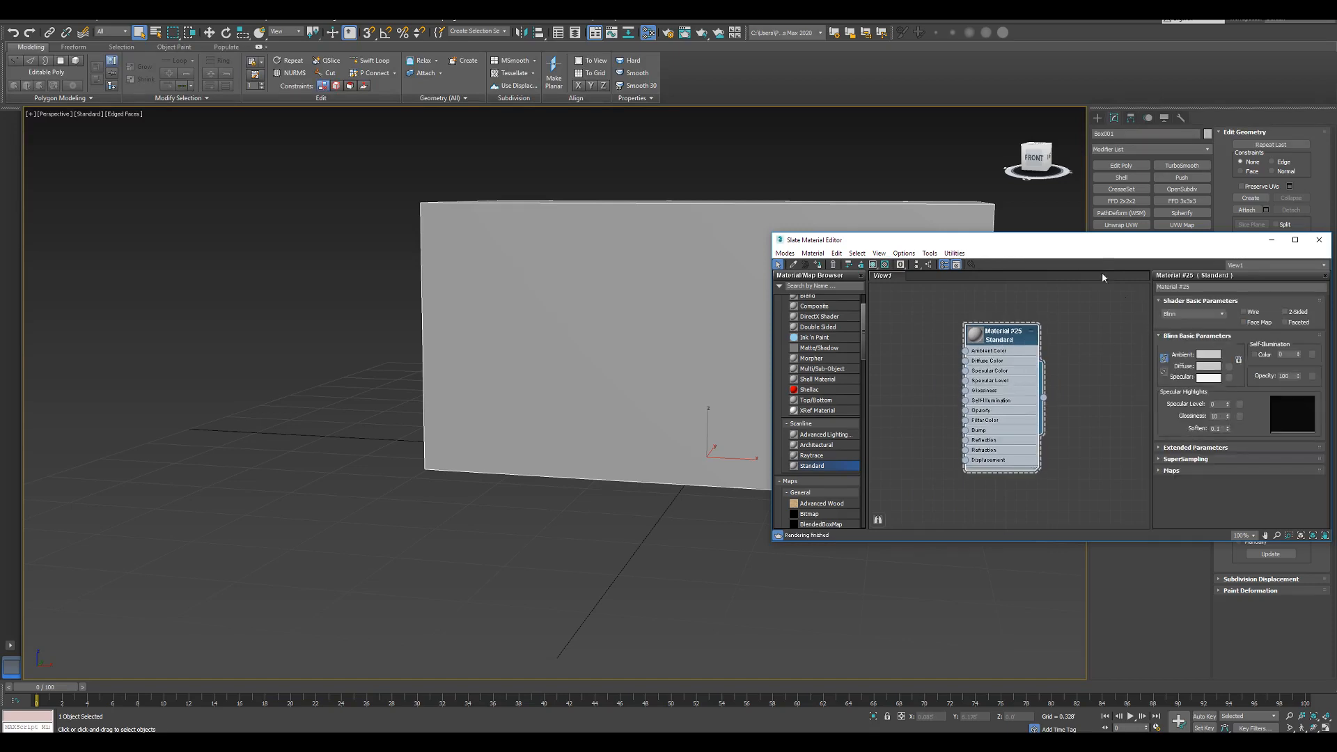
drag(1097, 245, 990, 241)
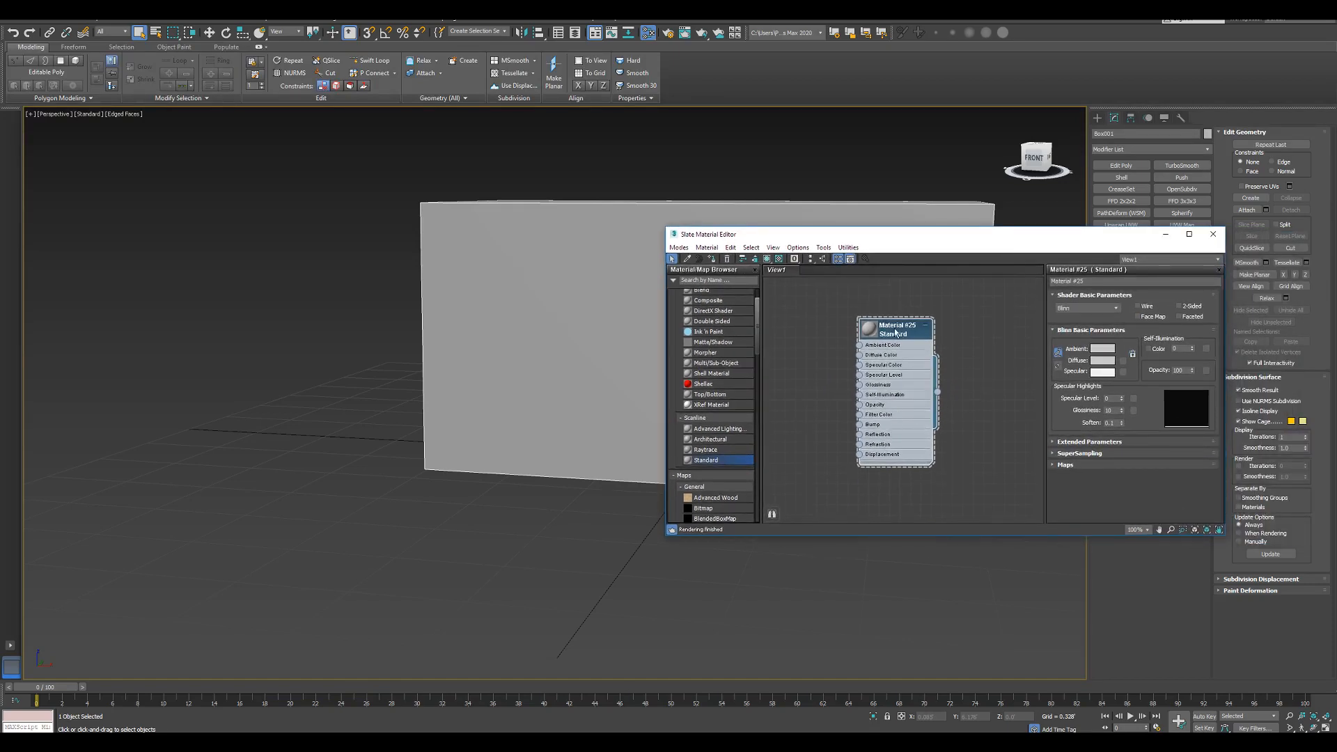
drag(894, 328, 957, 317)
scroll(785, 411, down, 1)
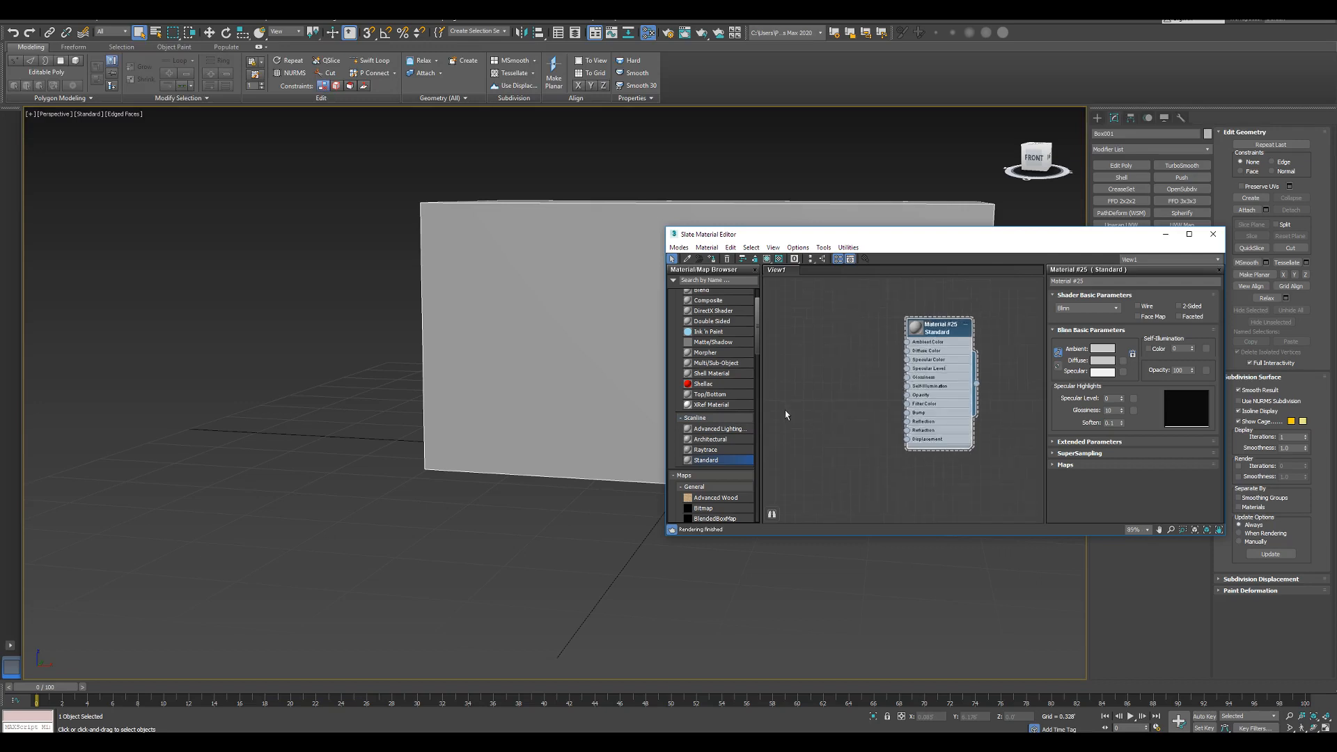
scroll(718, 473, down, 6)
drag(700, 414, 856, 397)
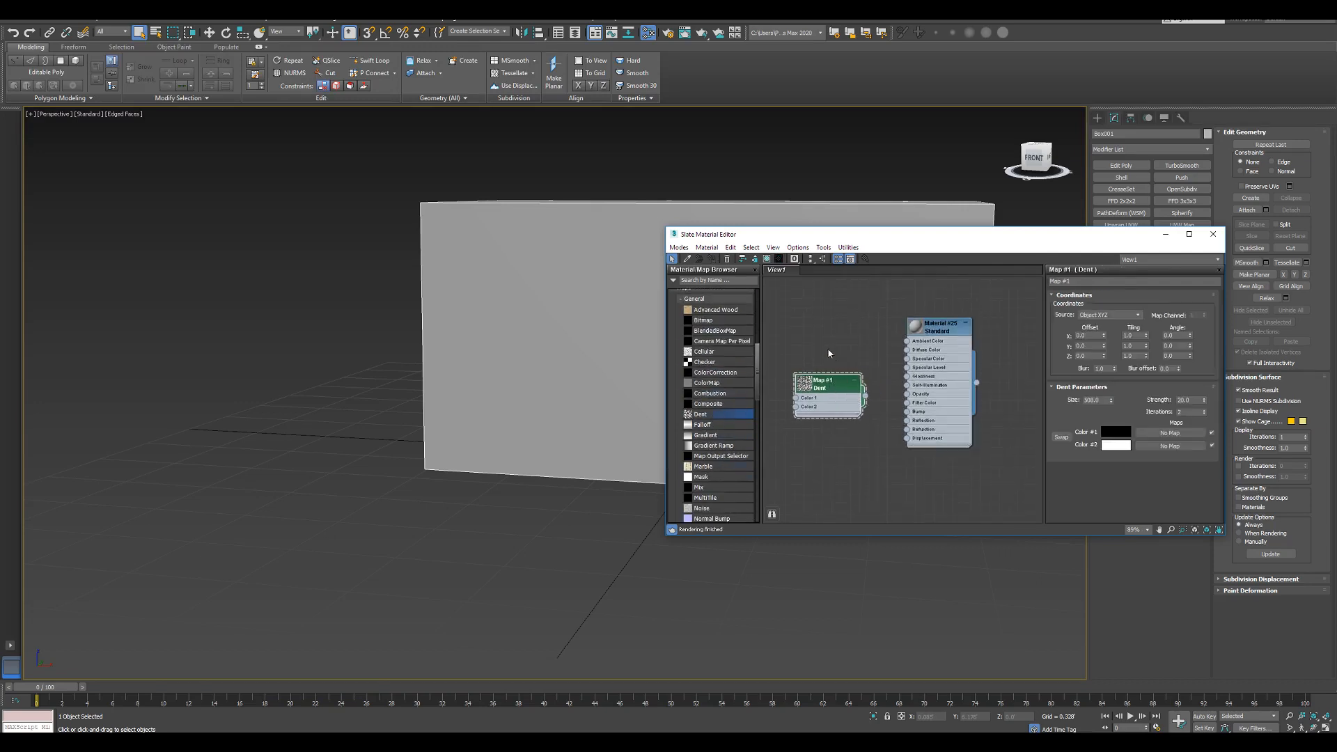
middle_drag(829, 312, 835, 310)
scroll(810, 330, up, 1)
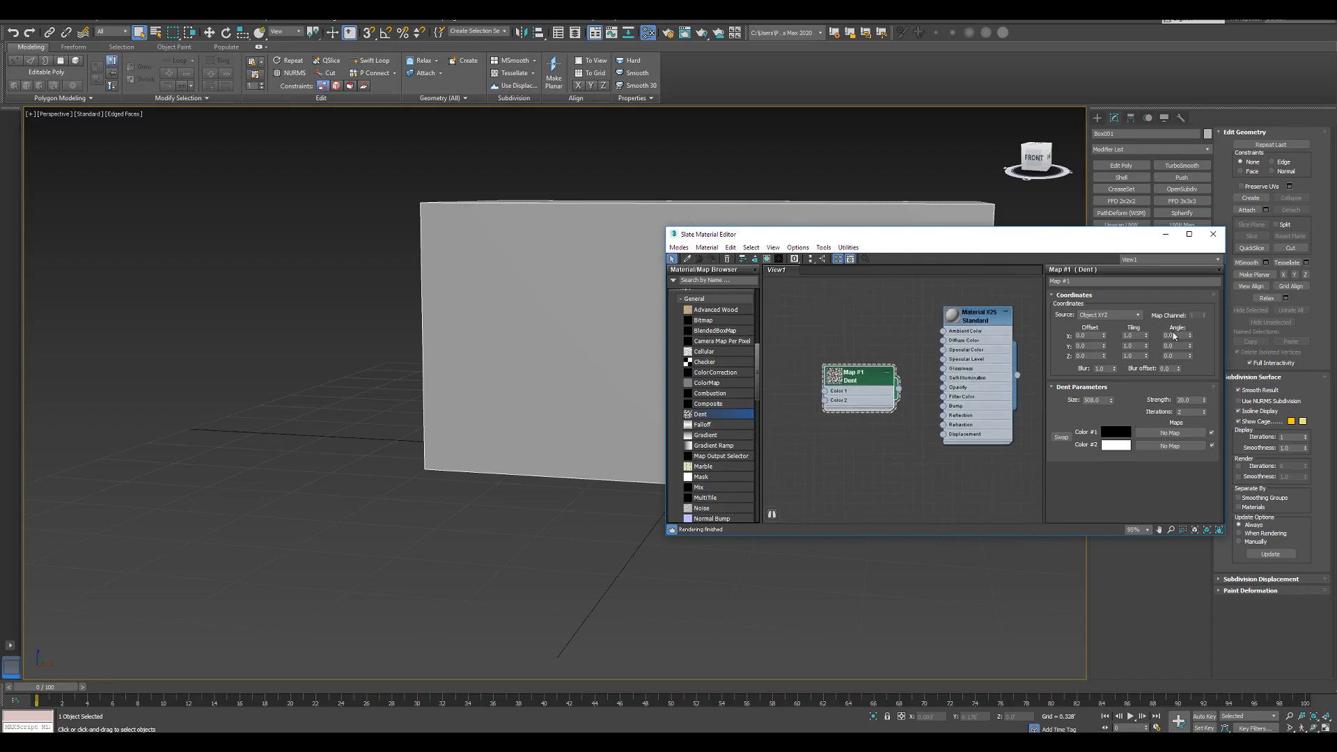
drag(900, 388, 943, 340)
key(Delete)
Step: Bring a photo from the Downloads folder into the material graph as a bitmap and connect it to the Diffuse Color slot
drag(965, 323, 955, 323)
click(844, 405)
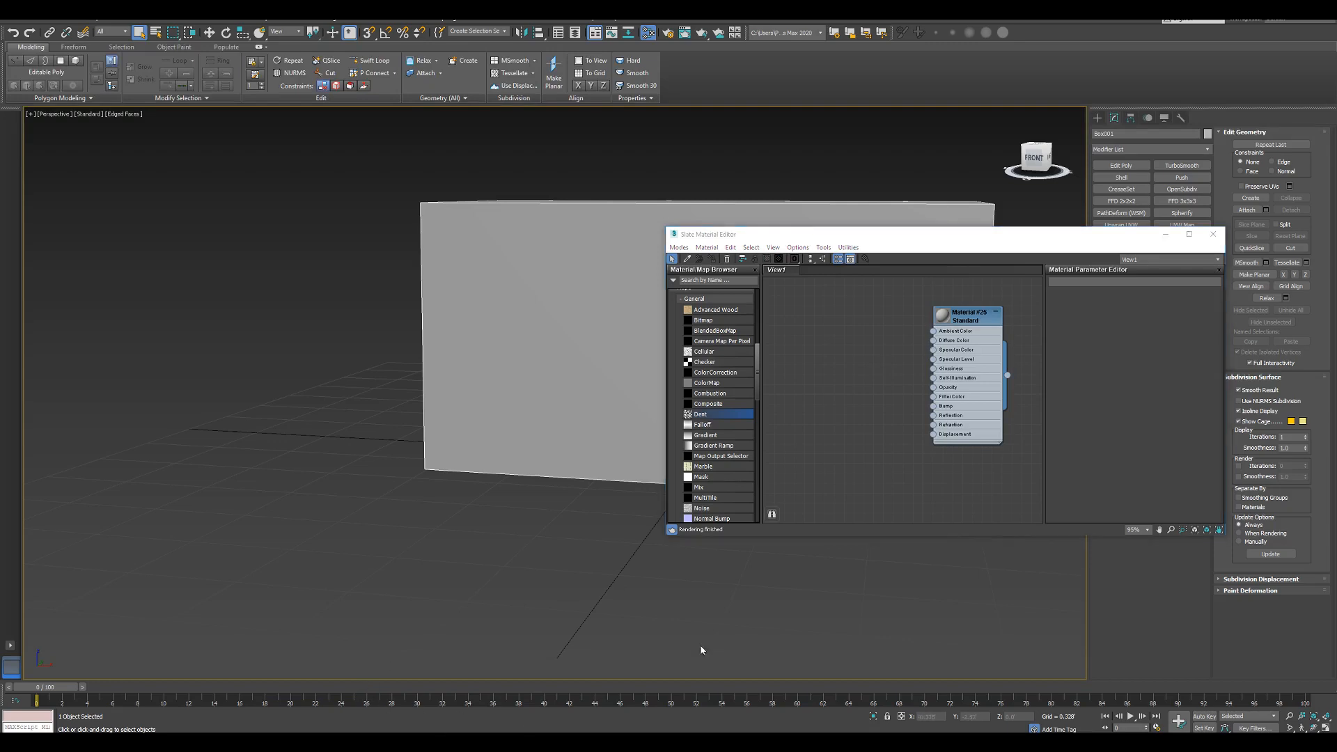
key(super+e)
click(104, 160)
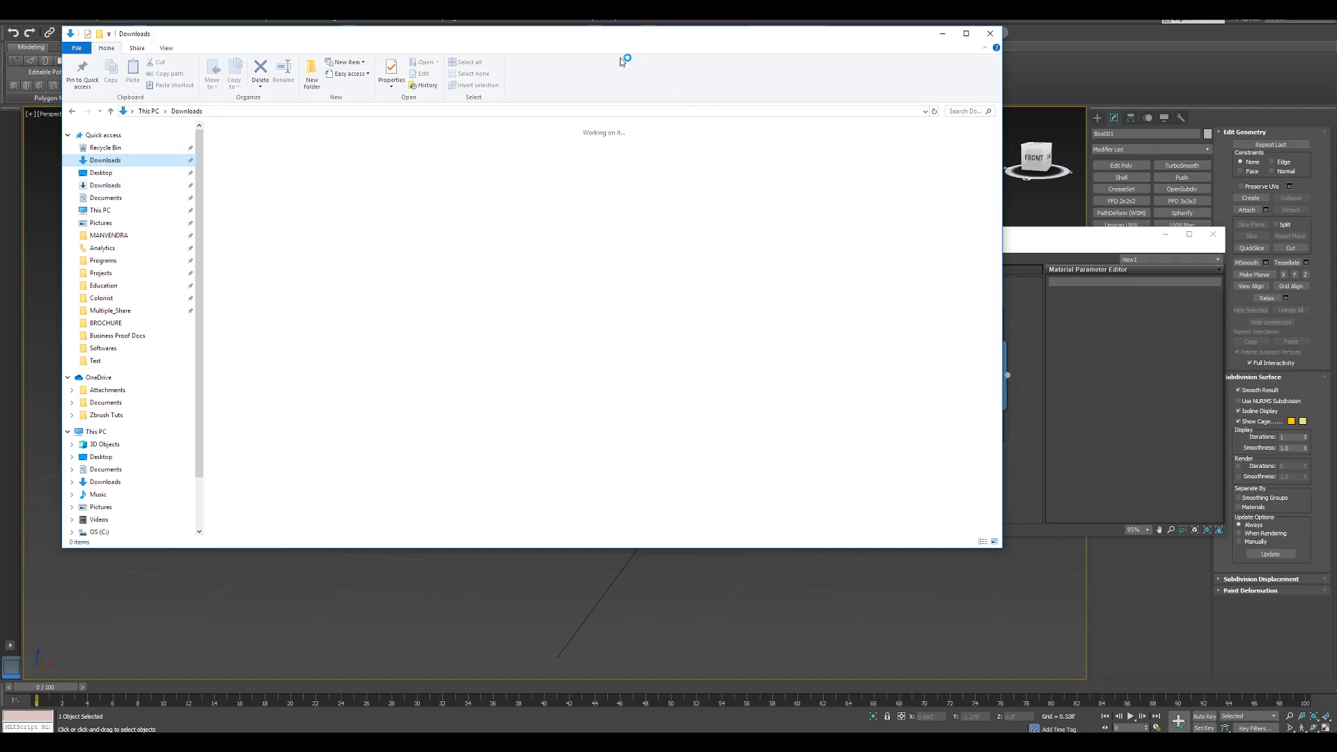
drag(603, 35, 1336, 59)
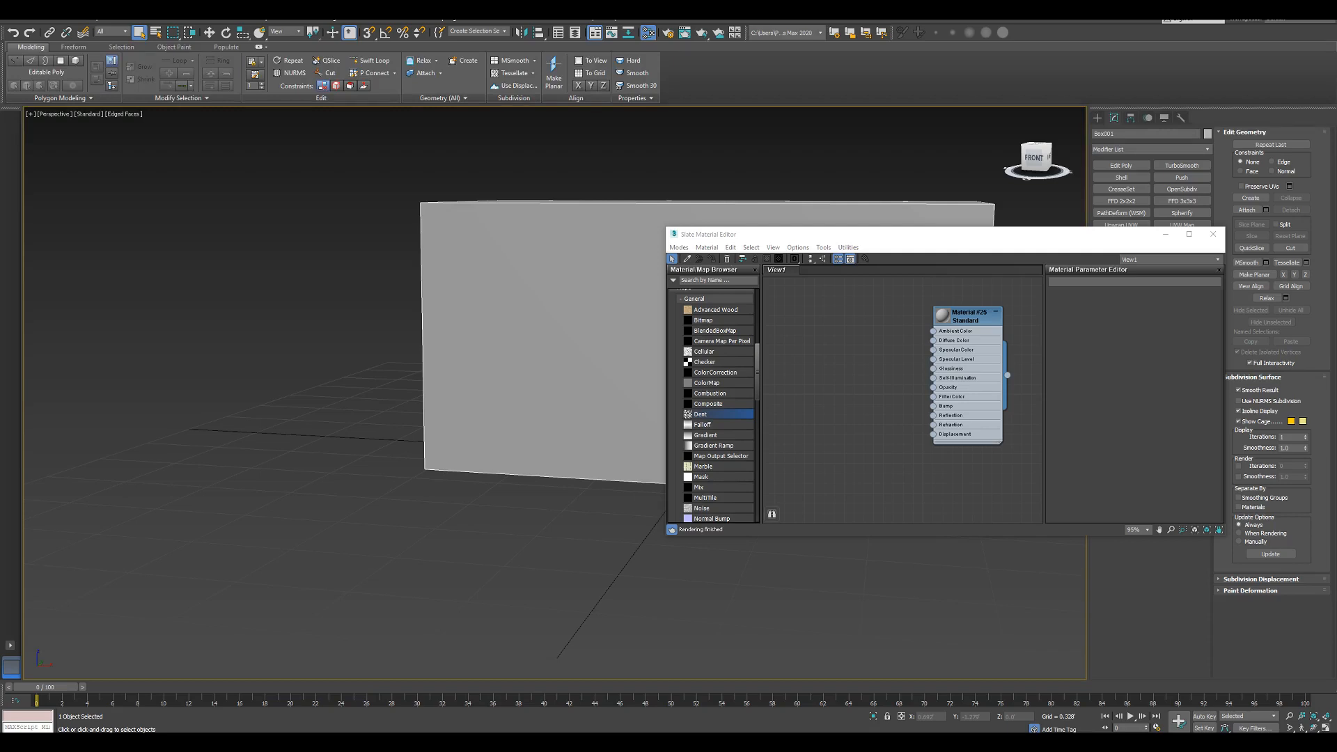
drag(854, 336, 934, 340)
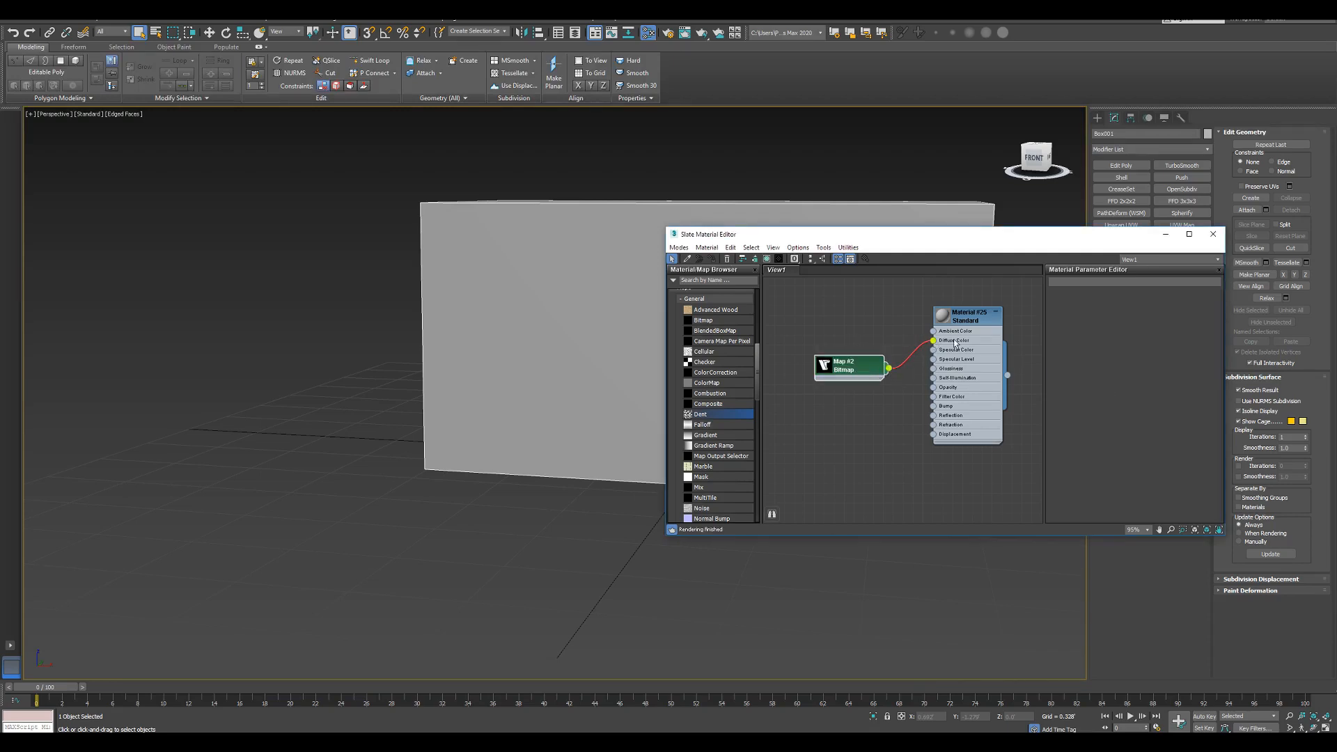
Step: Set the bitmap's map channel to 3, place its node above the diffuse connection and close the material editor
double_click(856, 366)
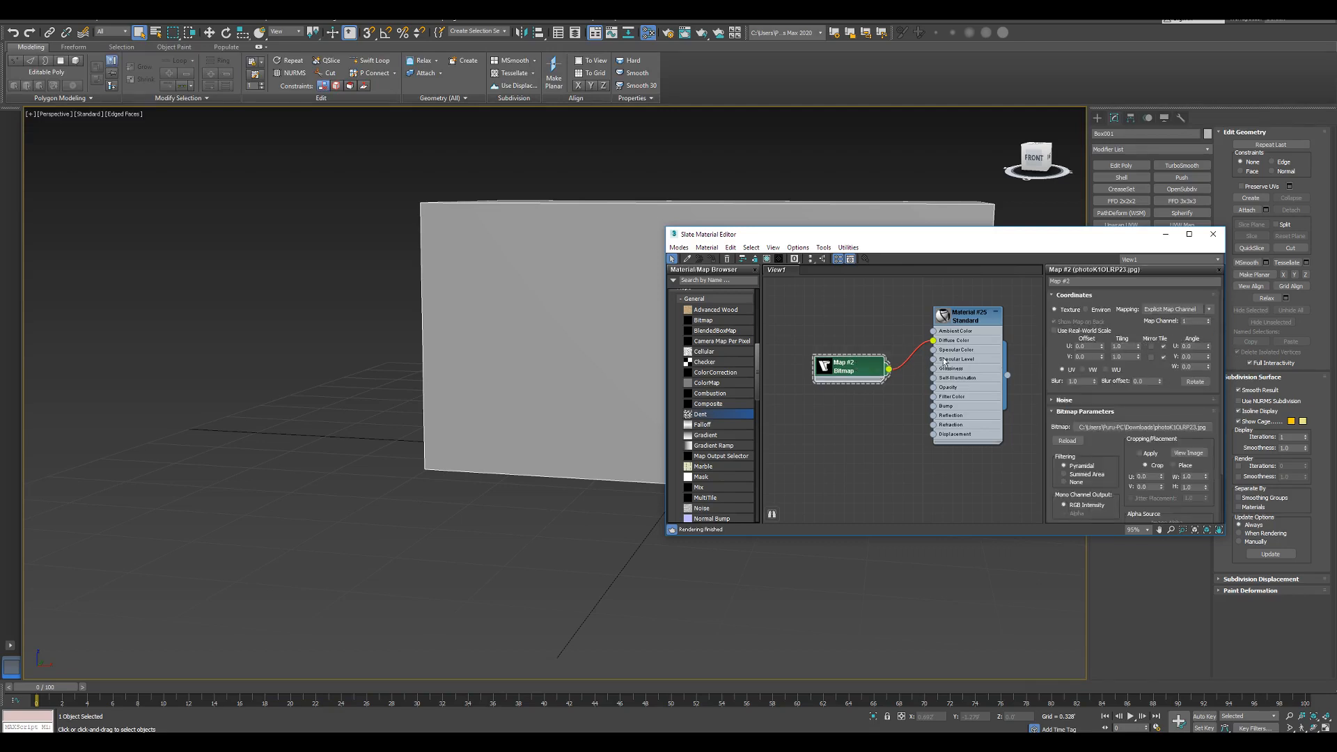
drag(857, 369, 867, 359)
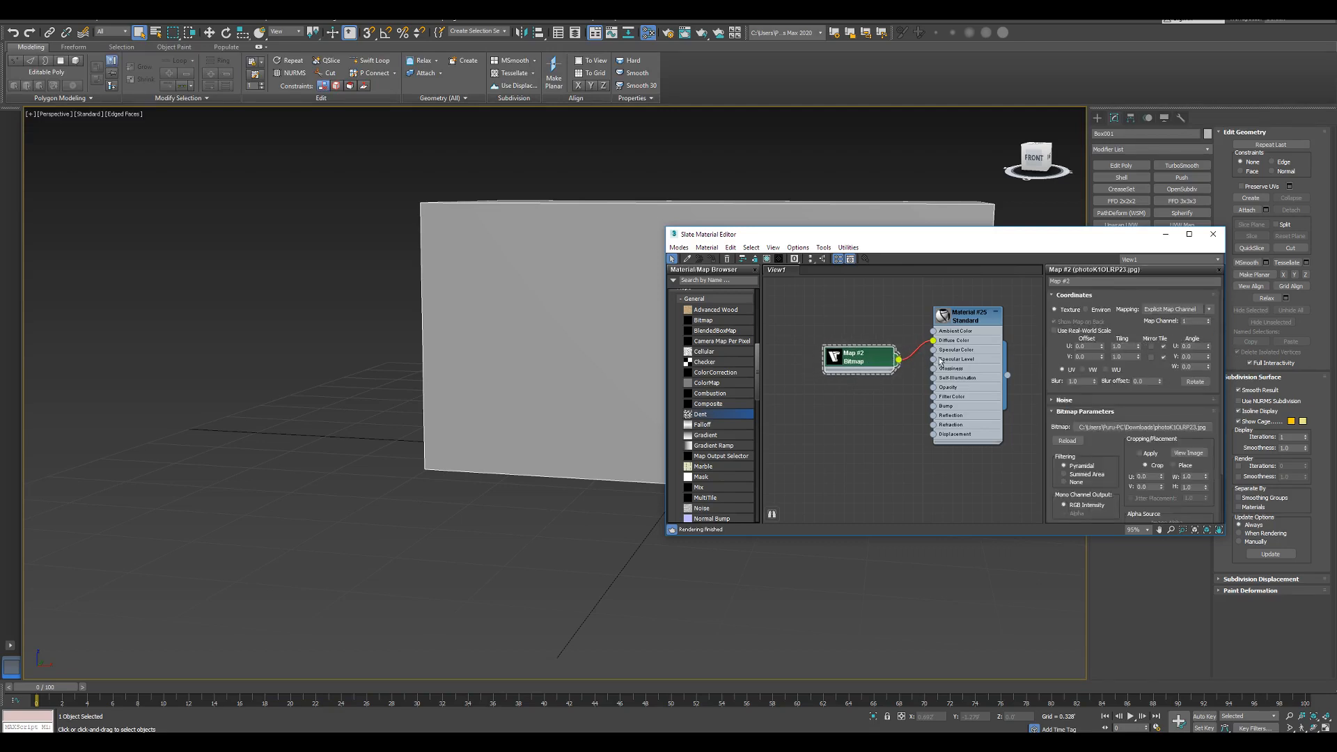
click(1210, 321)
drag(861, 359, 874, 318)
click(1210, 319)
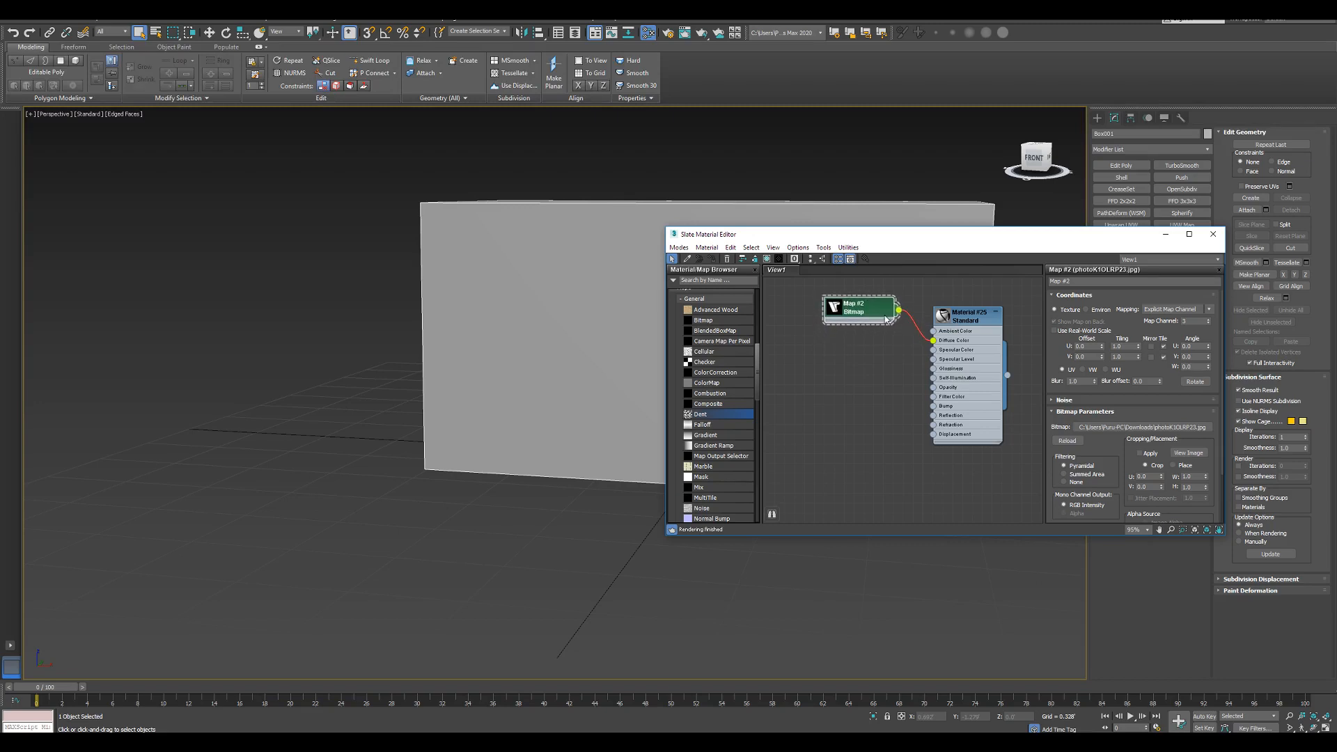
click(1213, 235)
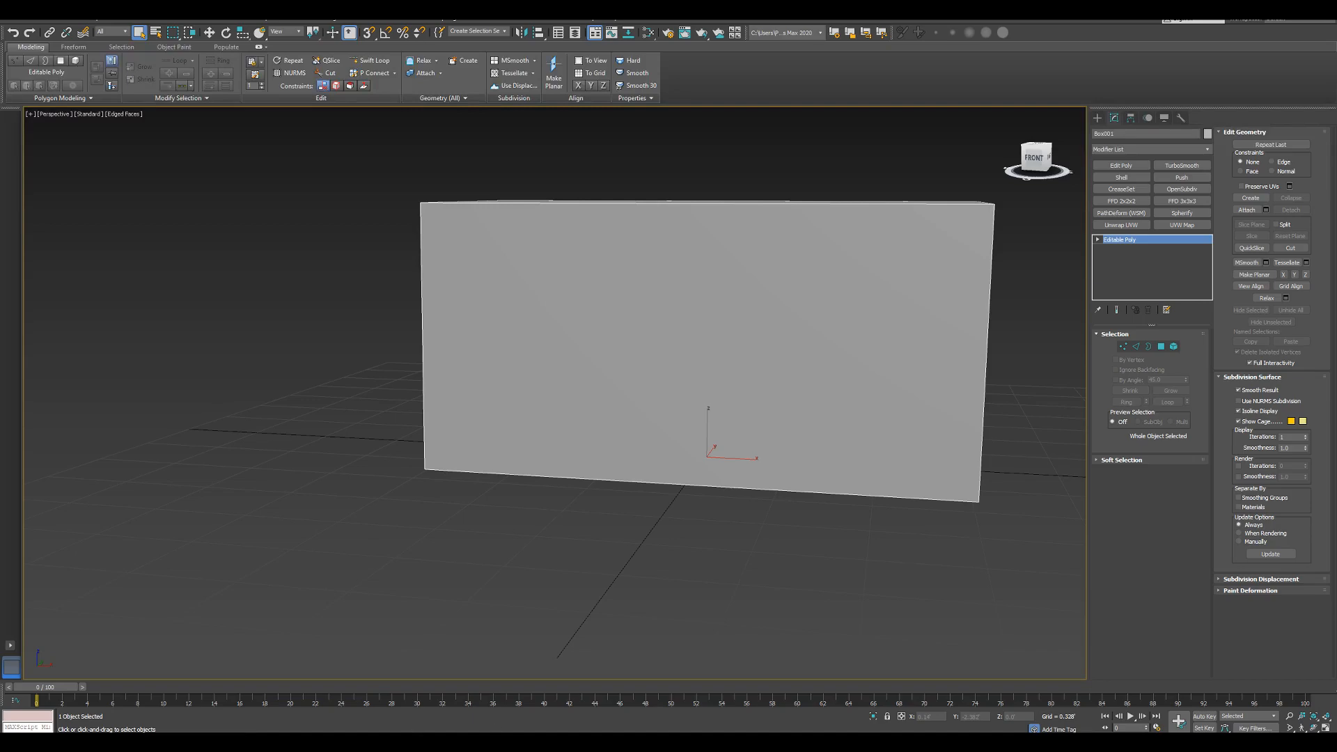
Step: Switch to Autodesk Maya and open the UV Editor for the cube
mouse_move(596, 741)
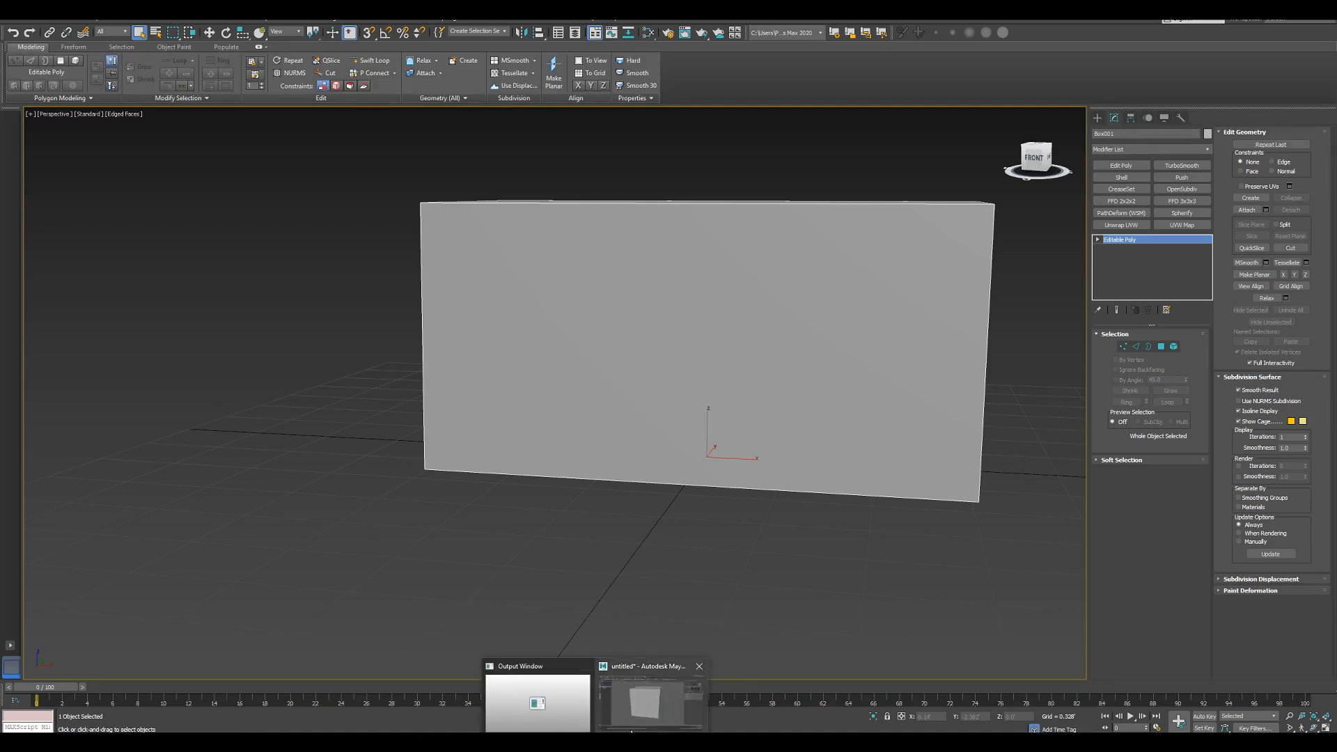
click(648, 703)
alt+drag(852, 388, 830, 361)
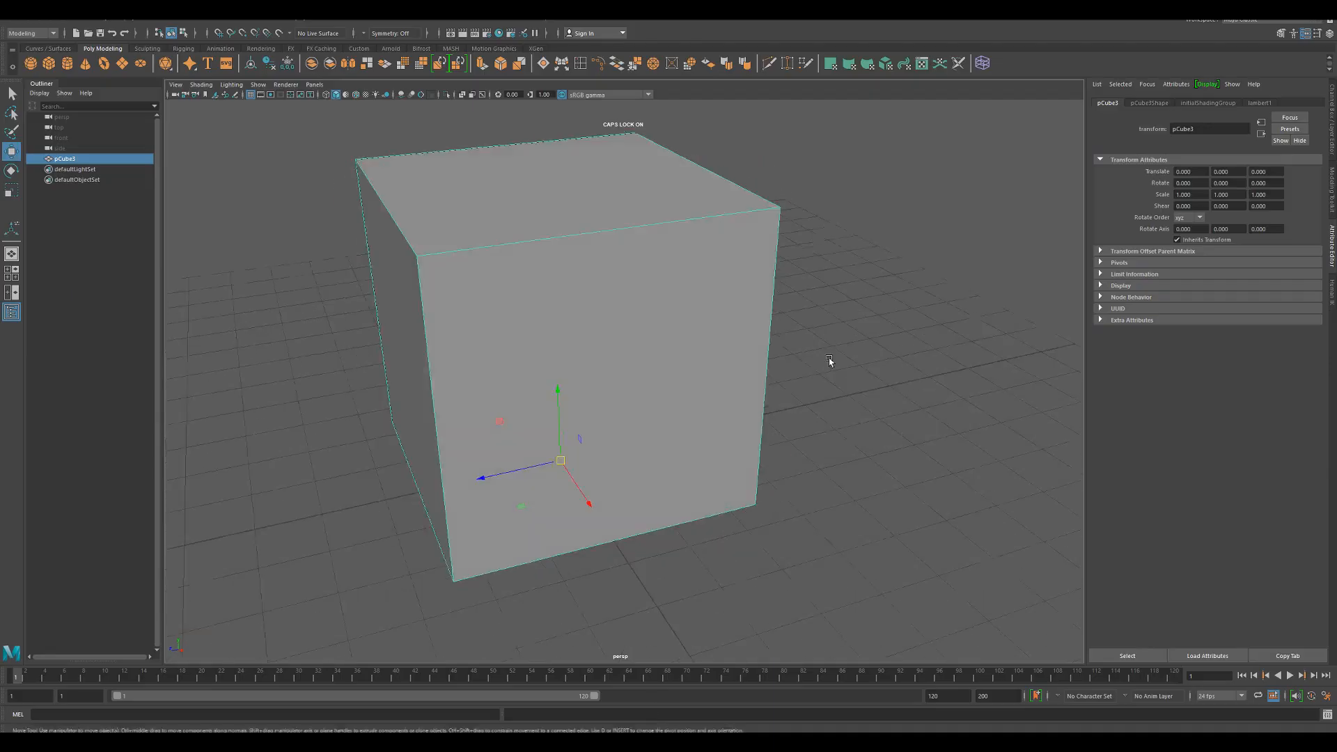
alt+right_drag(830, 362, 682, 341)
alt+drag(682, 341, 808, 350)
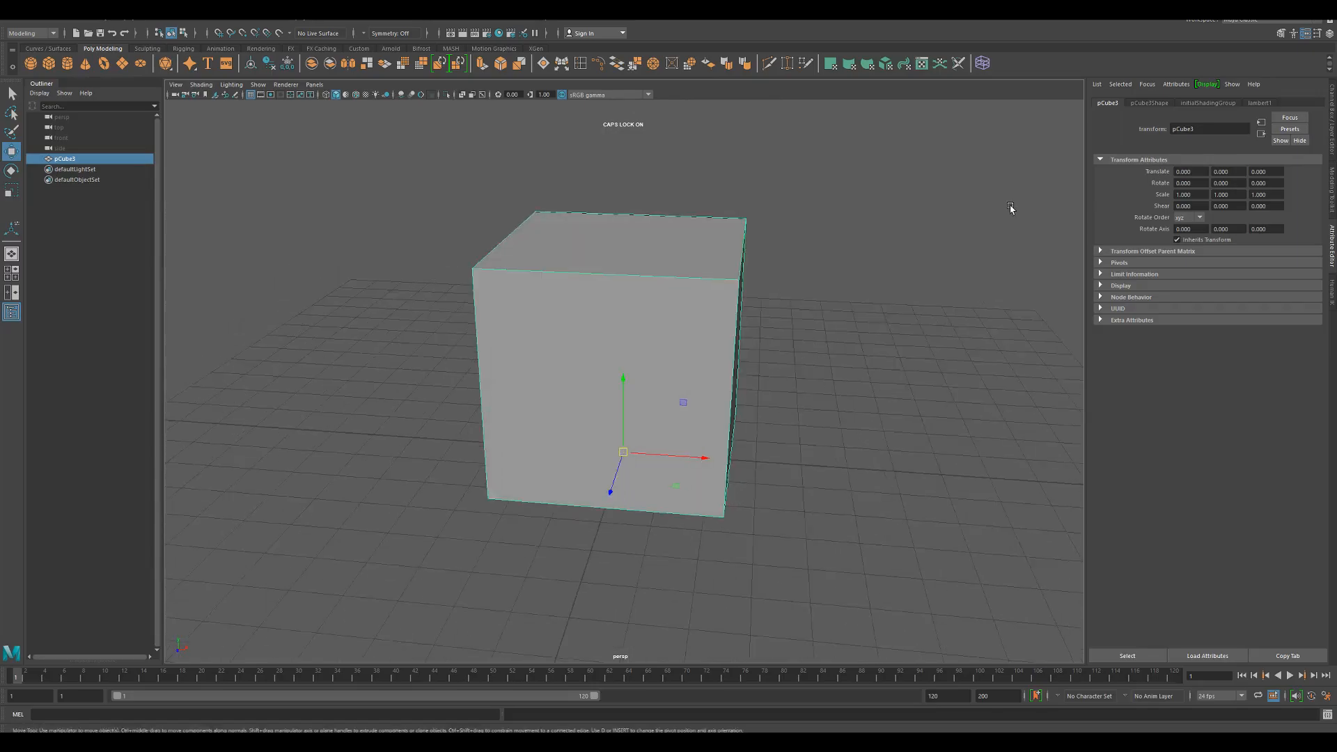
click(922, 63)
Step: Select all of the cube's UV shells and lay them out again
drag(452, 178, 738, 487)
drag(623, 201, 664, 330)
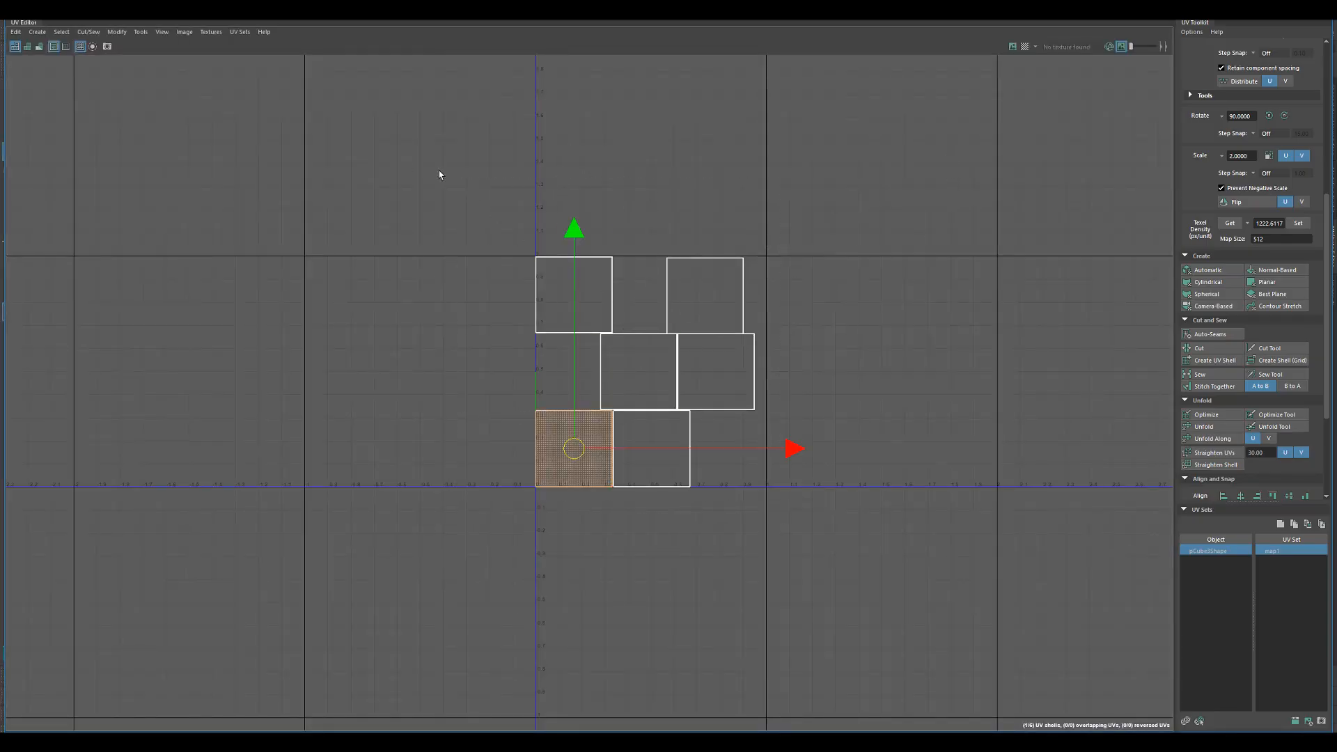
drag(420, 156, 897, 591)
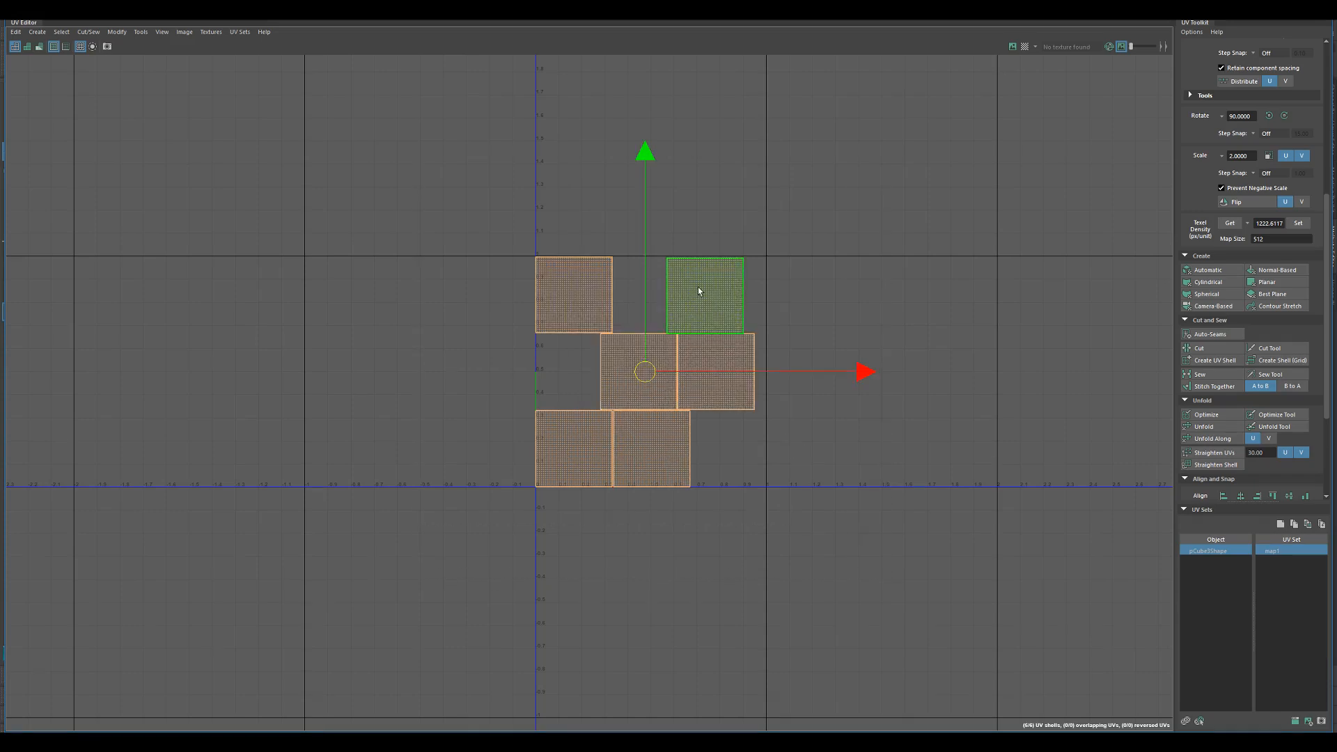
shift+right_click(698, 287)
shift+right_drag(699, 287, 616, 235)
Step: Switch the selection to whole UV shells and select every shell of the cube
right_drag(727, 290, 758, 245)
drag(473, 202, 787, 484)
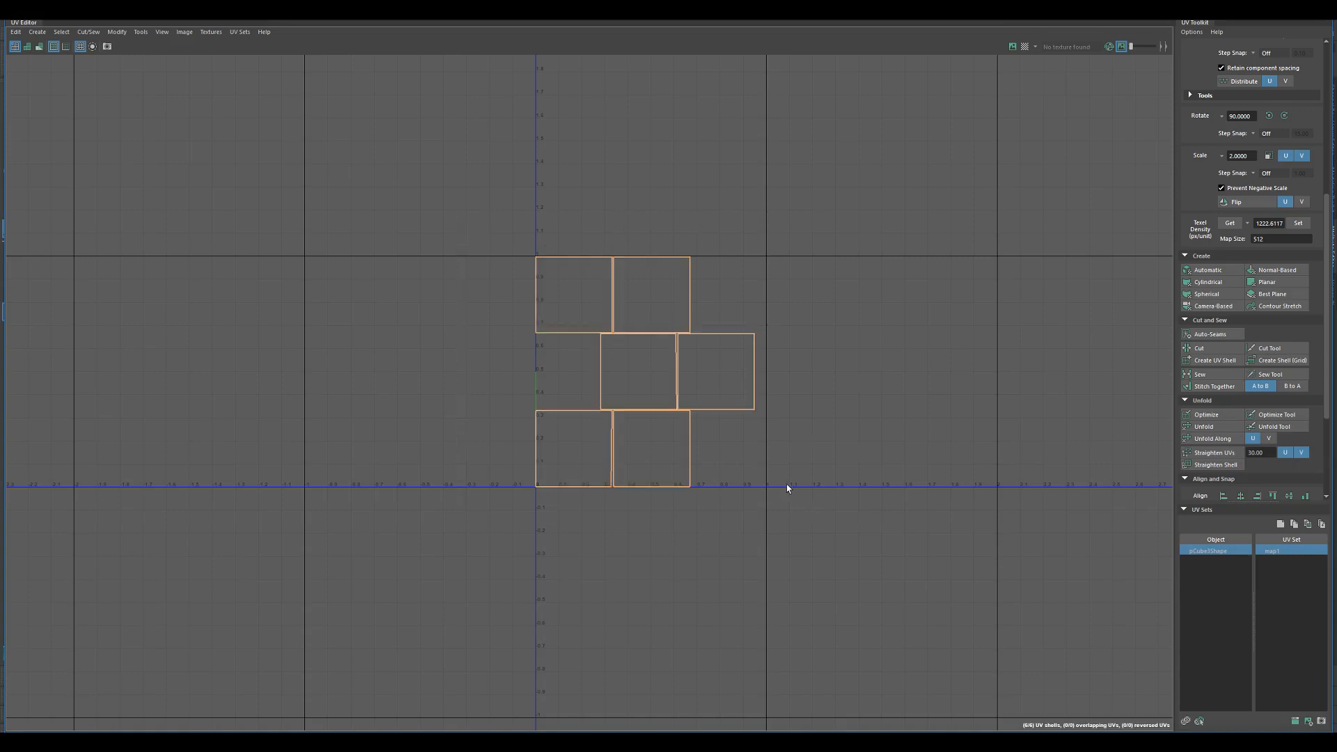
drag(419, 182, 679, 453)
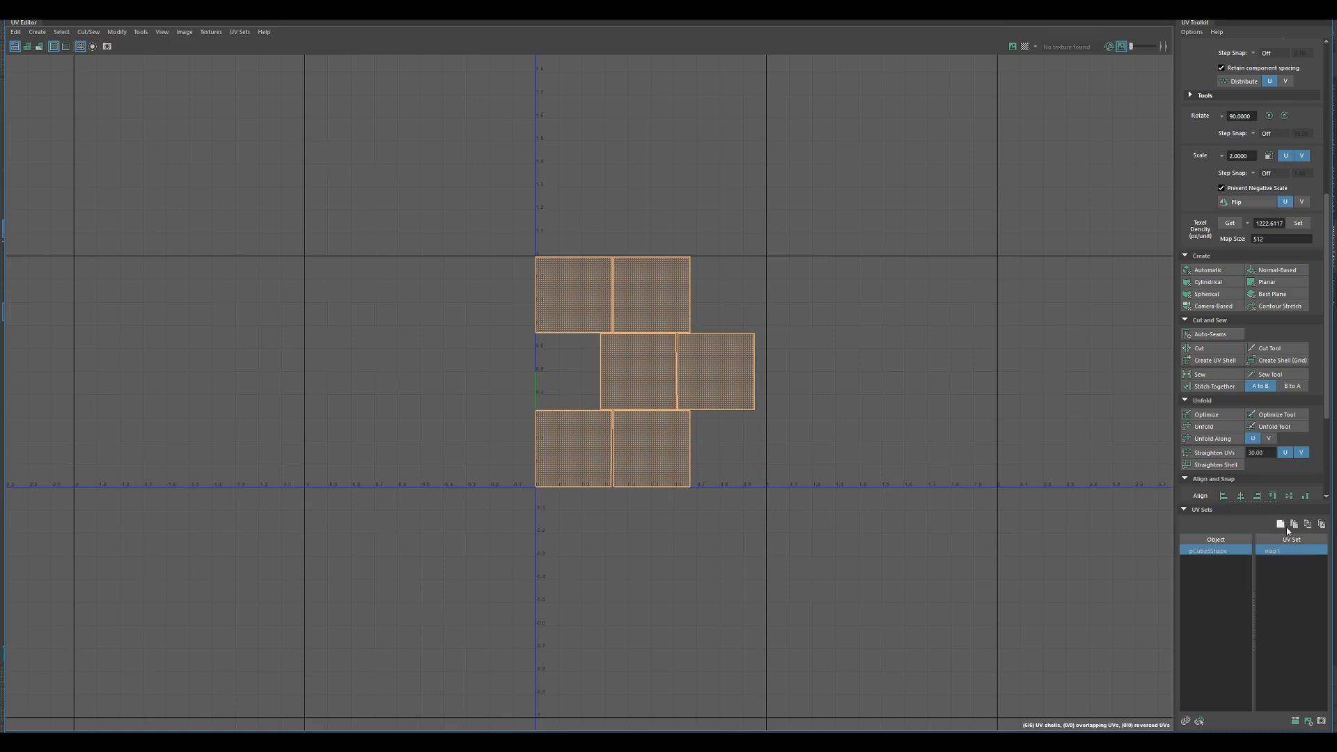
Step: Create an empty UV set on the cube and compare it with map1
click(934, 423)
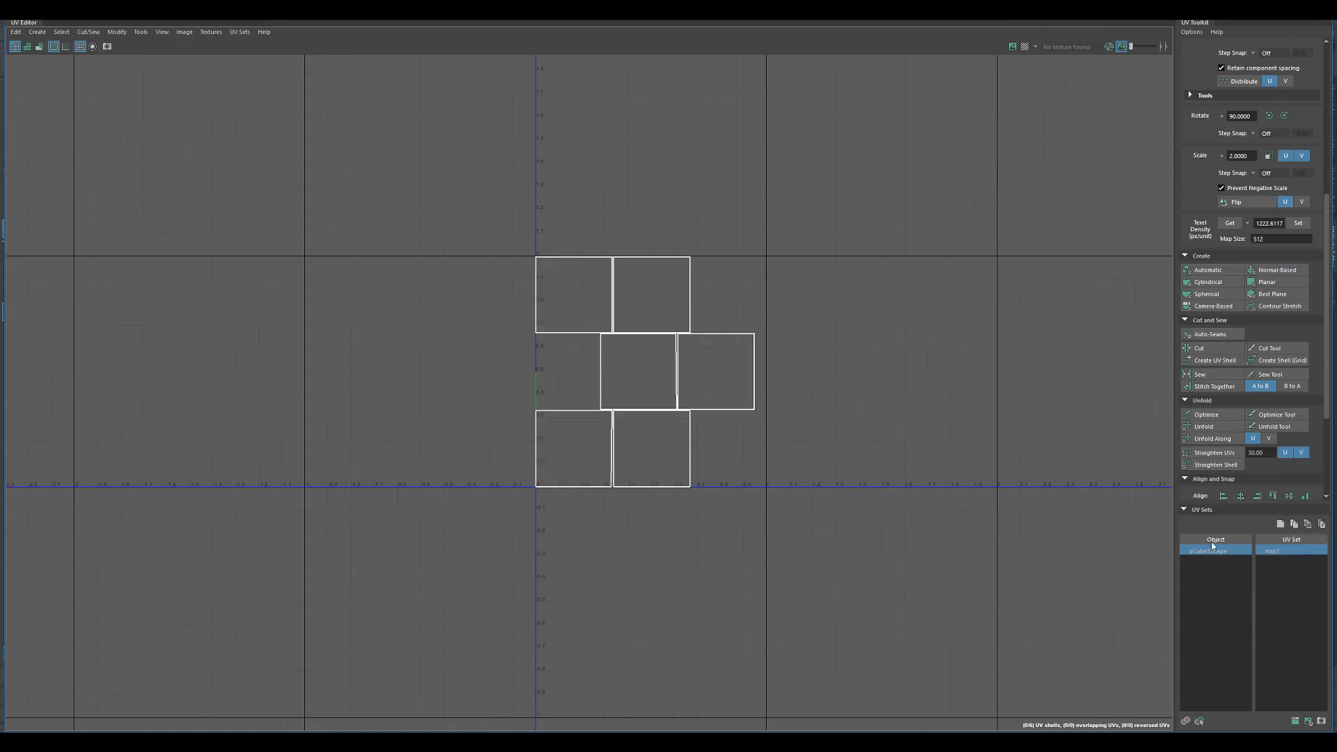
click(1281, 525)
click(1278, 563)
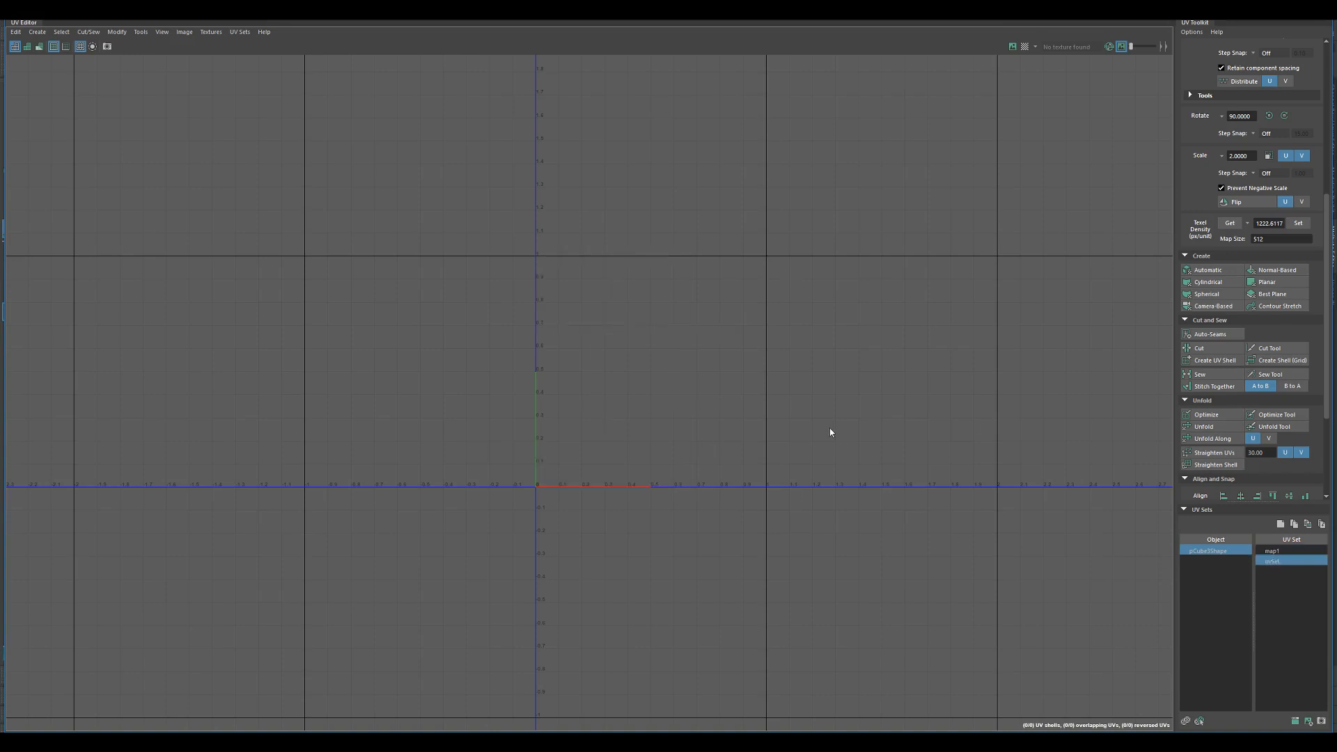
click(1272, 552)
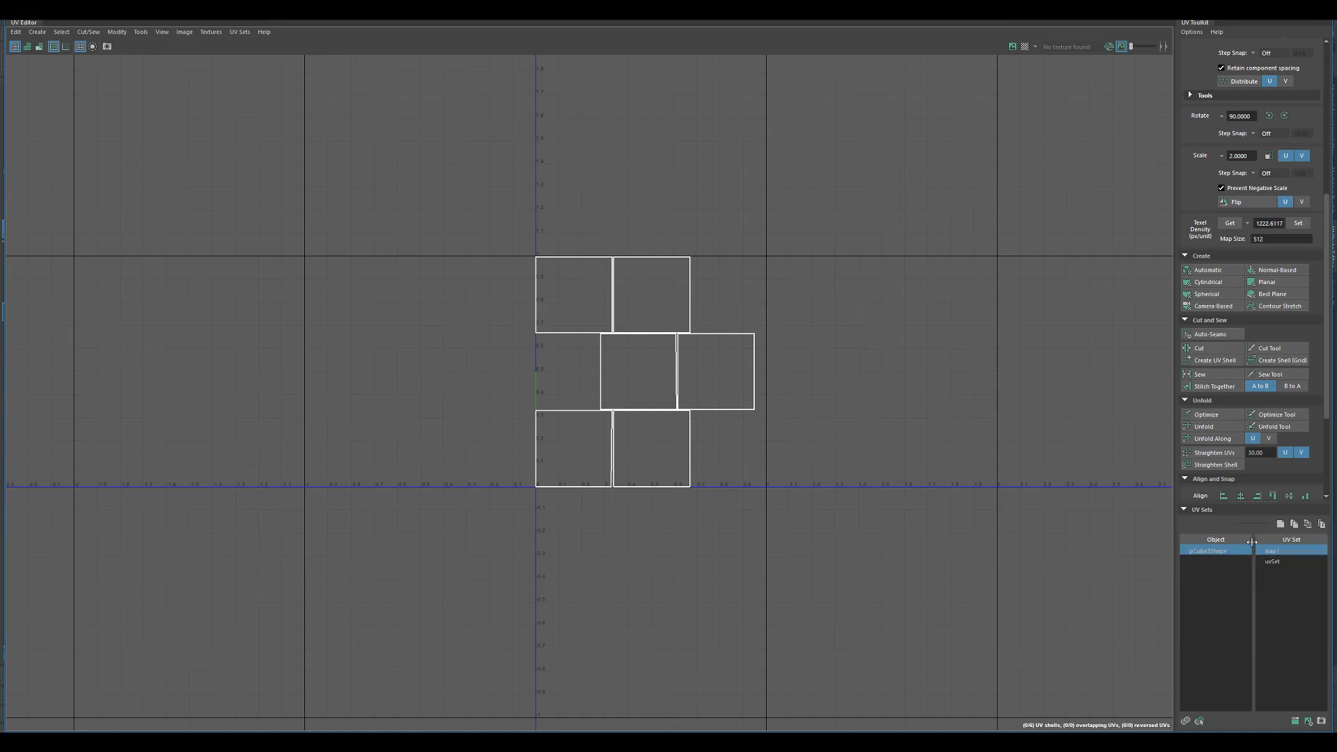
click(1281, 562)
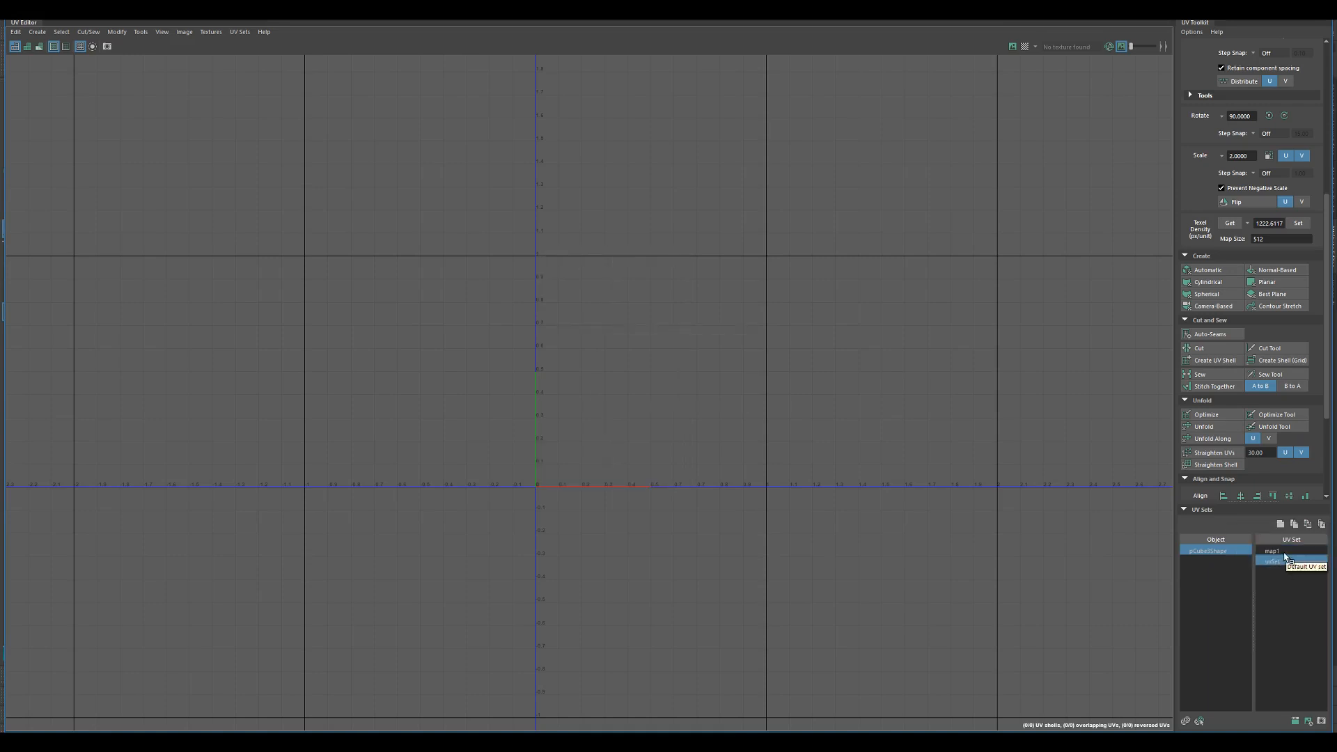
Step: Delete the empty uvSet from the cube's UV sets
click(1285, 551)
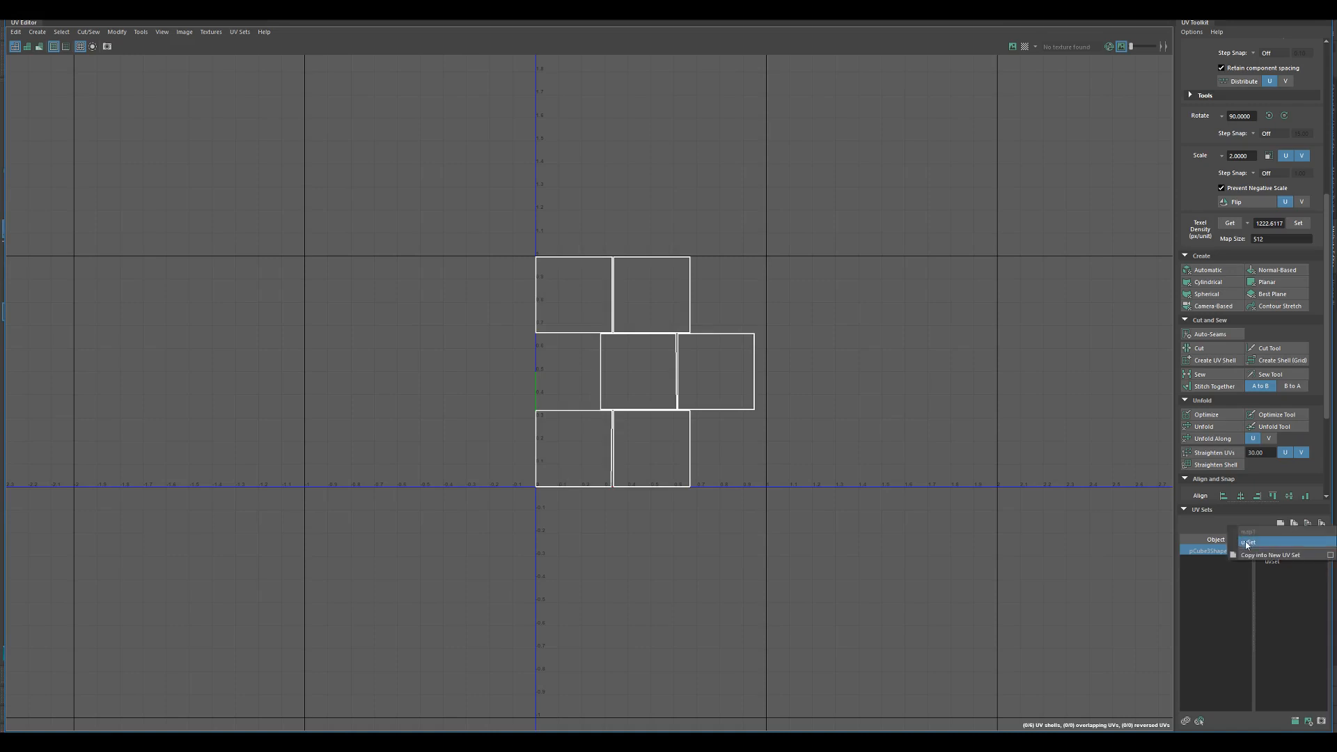
right_click(1280, 562)
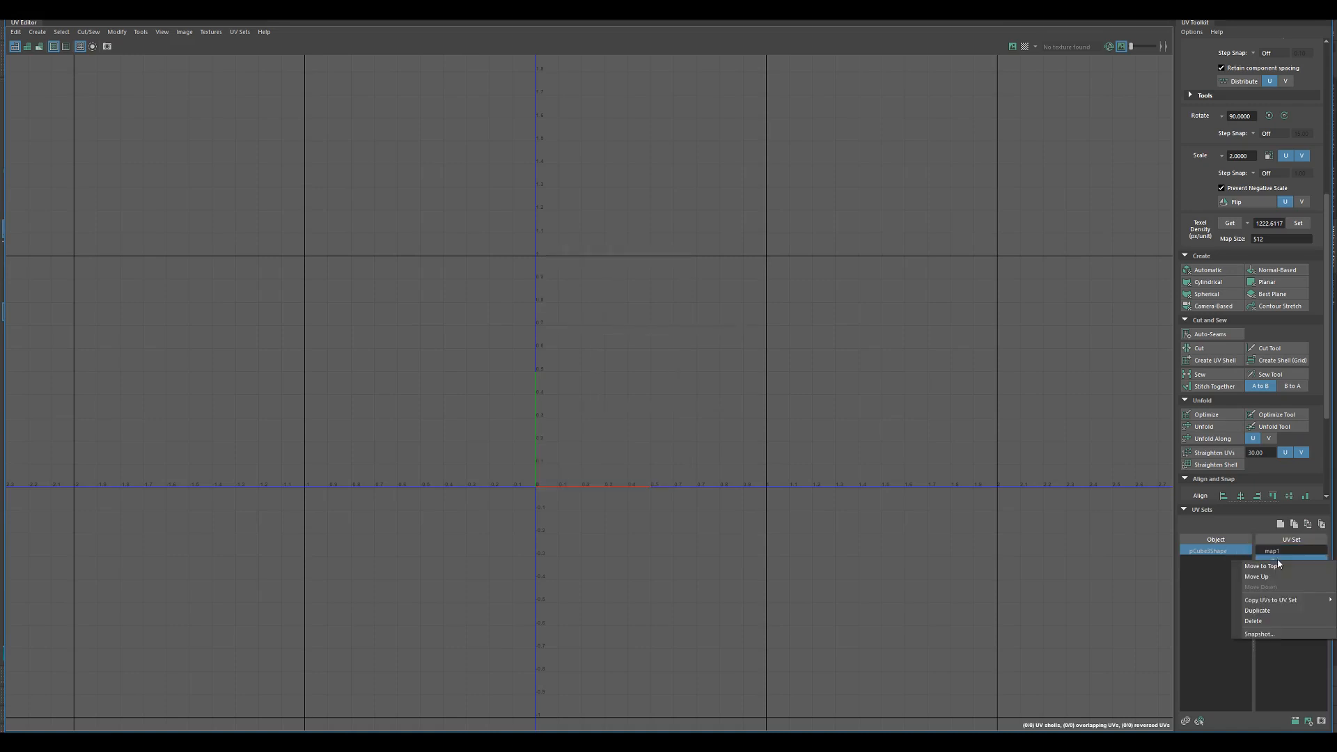
click(1265, 612)
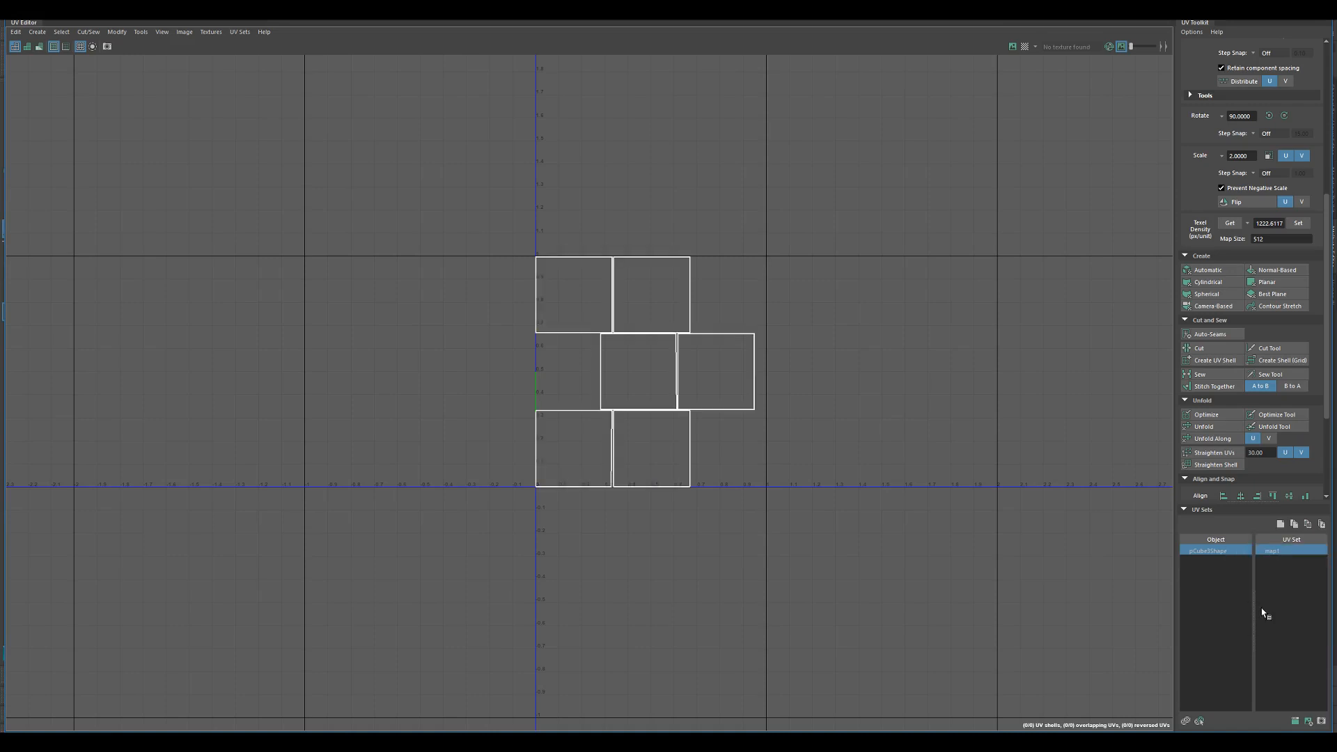
Step: Try to copy map1's UVs into a new UV set, and add a second extra UV set
click(1294, 523)
click(1260, 542)
click(1288, 561)
click(1294, 524)
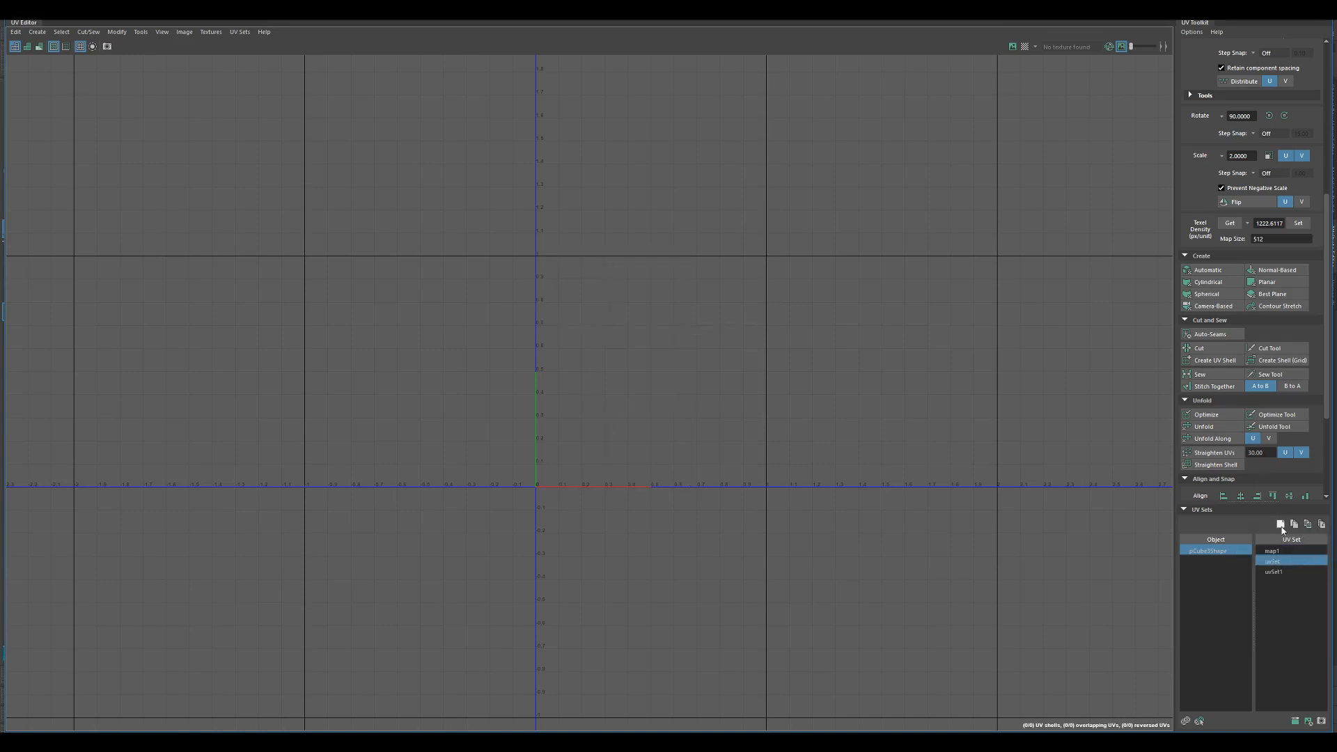
click(1278, 572)
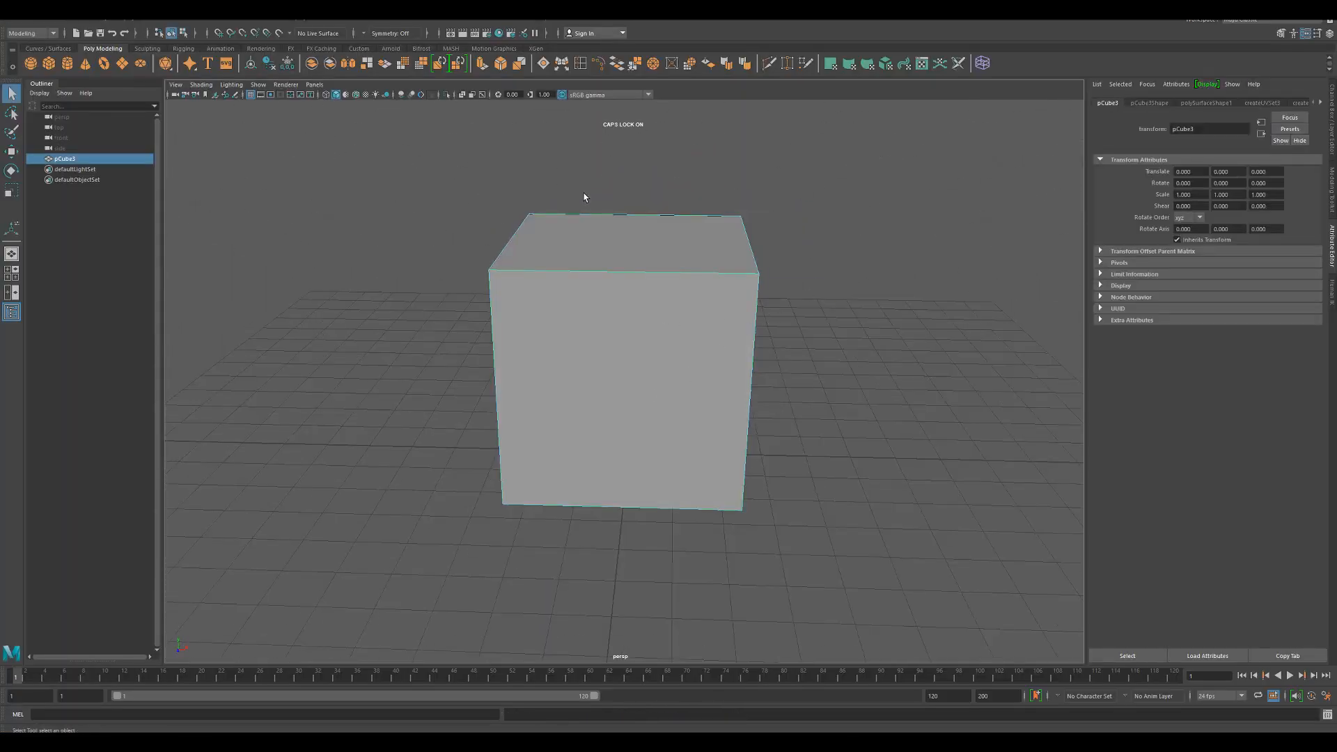
Step: Reselect the cube as an object in the scene and display its map1 layout in the UV Editor
click(620, 192)
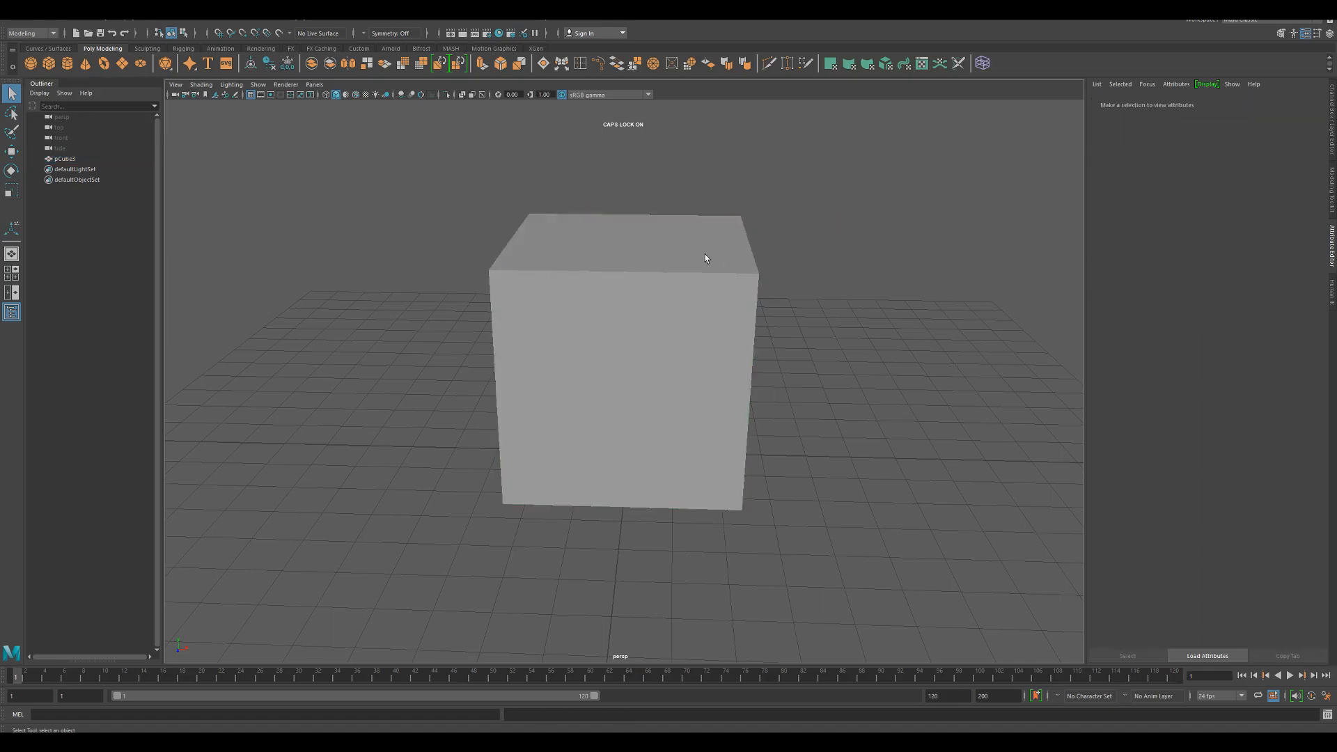
click(704, 256)
click(927, 66)
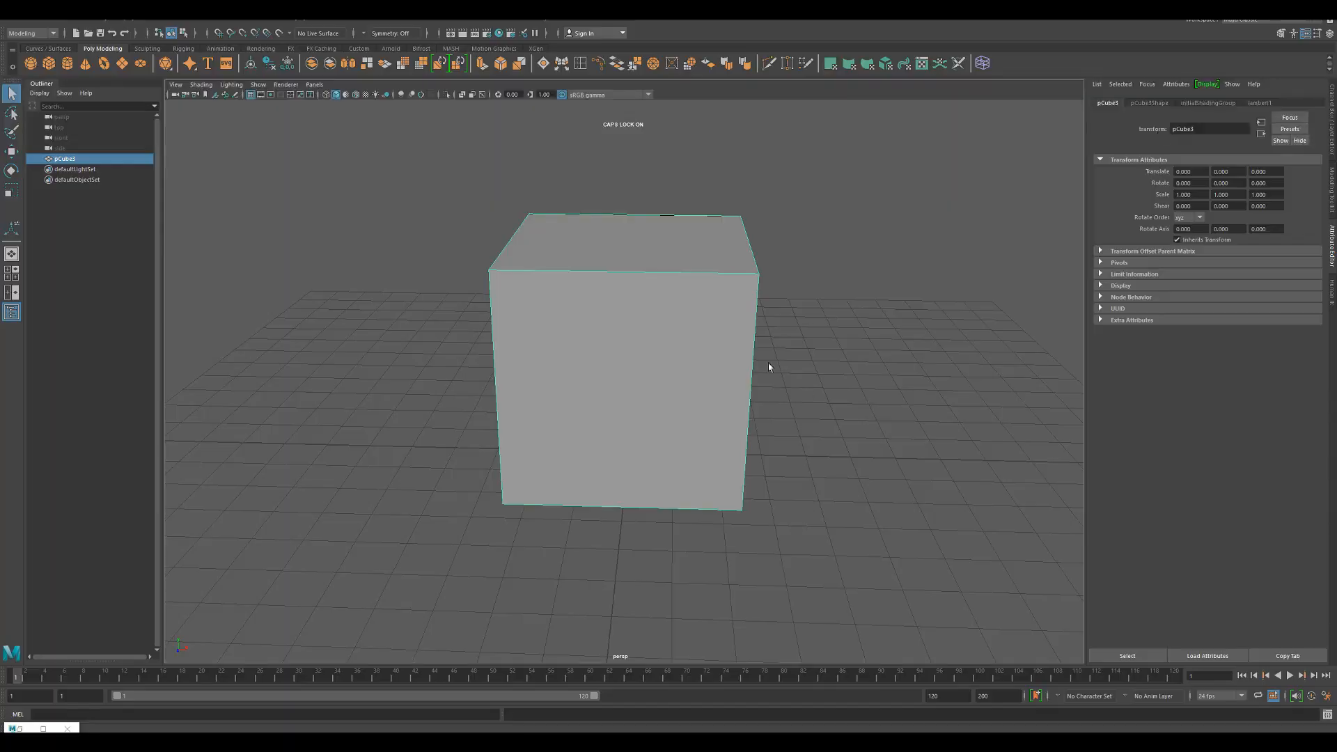
click(679, 355)
click(654, 338)
click(927, 64)
click(1272, 551)
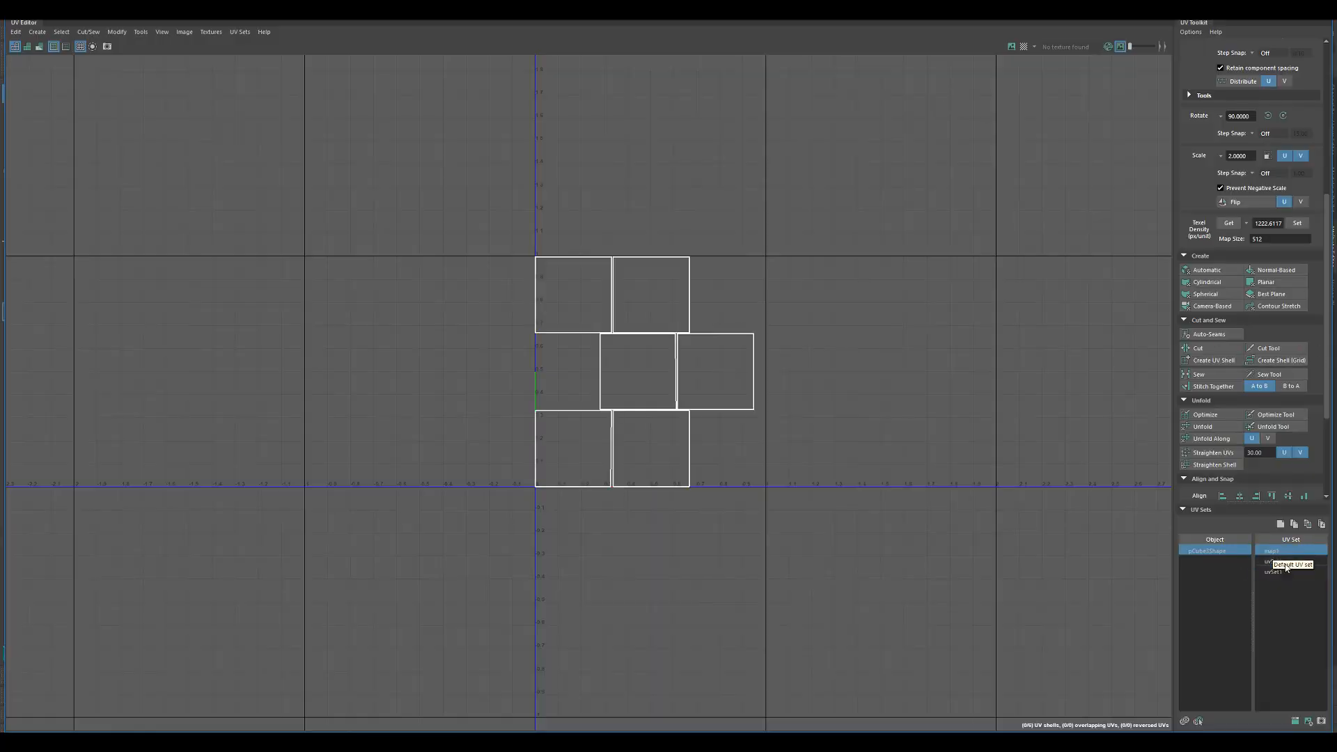
Step: Delete both extra UV sets so that only map1 is left on the cube
click(1278, 561)
right_click(1285, 562)
click(1252, 620)
click(1277, 563)
right_click(1278, 563)
click(1254, 623)
Step: Duplicate the map1 UV set and check the duplicate by selecting all of its UV shells
right_click(1283, 553)
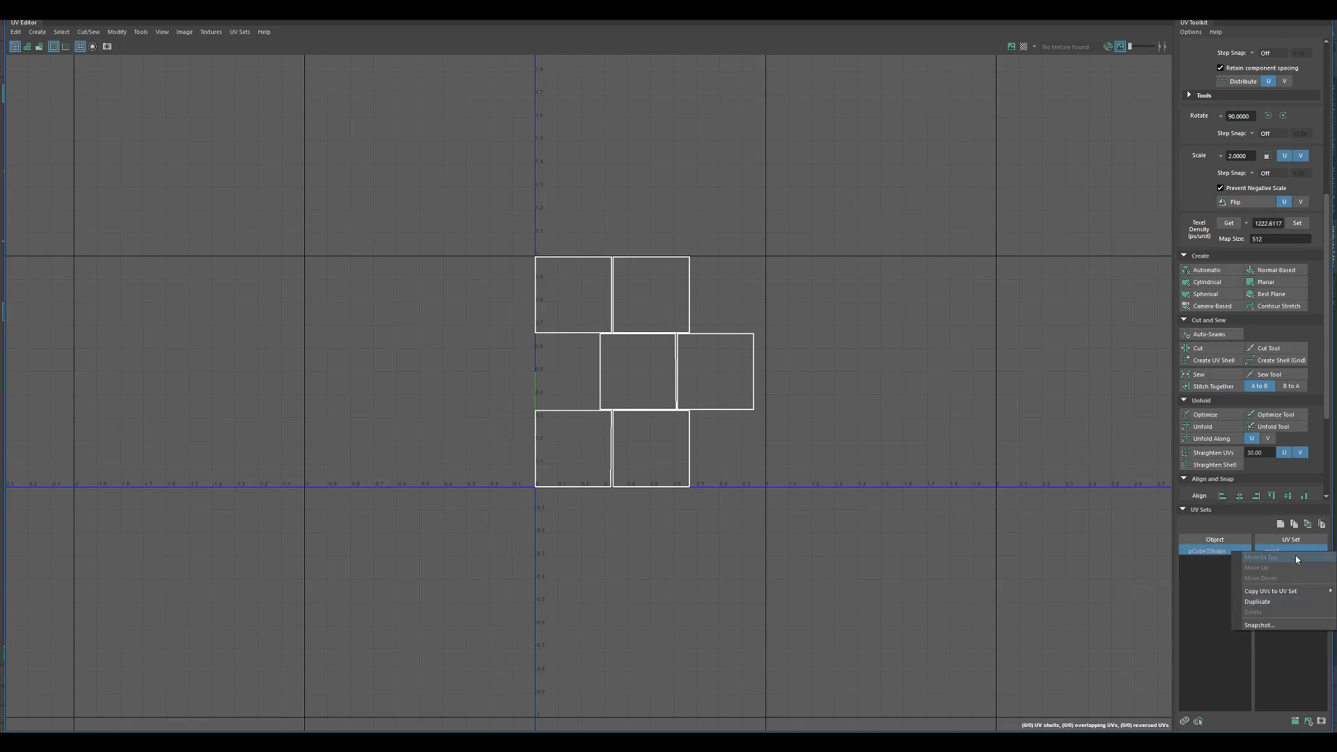
click(1267, 605)
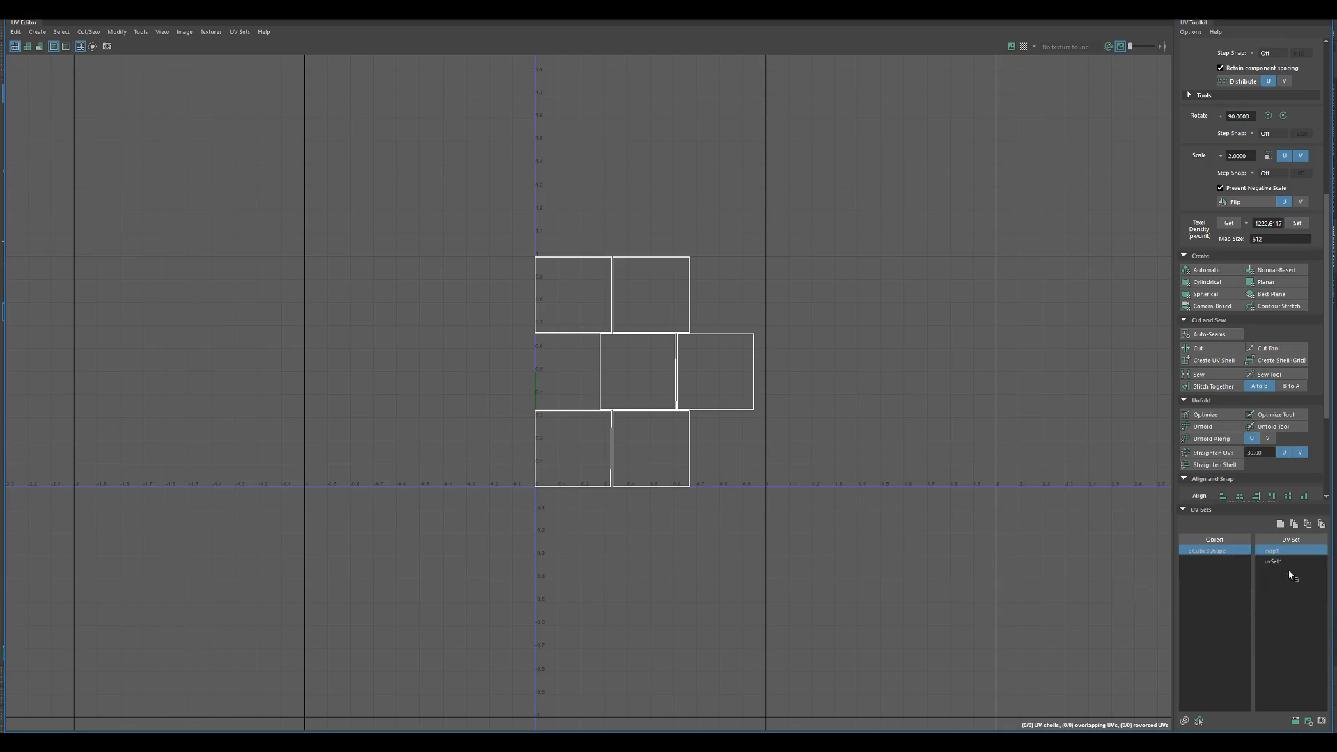
click(1279, 568)
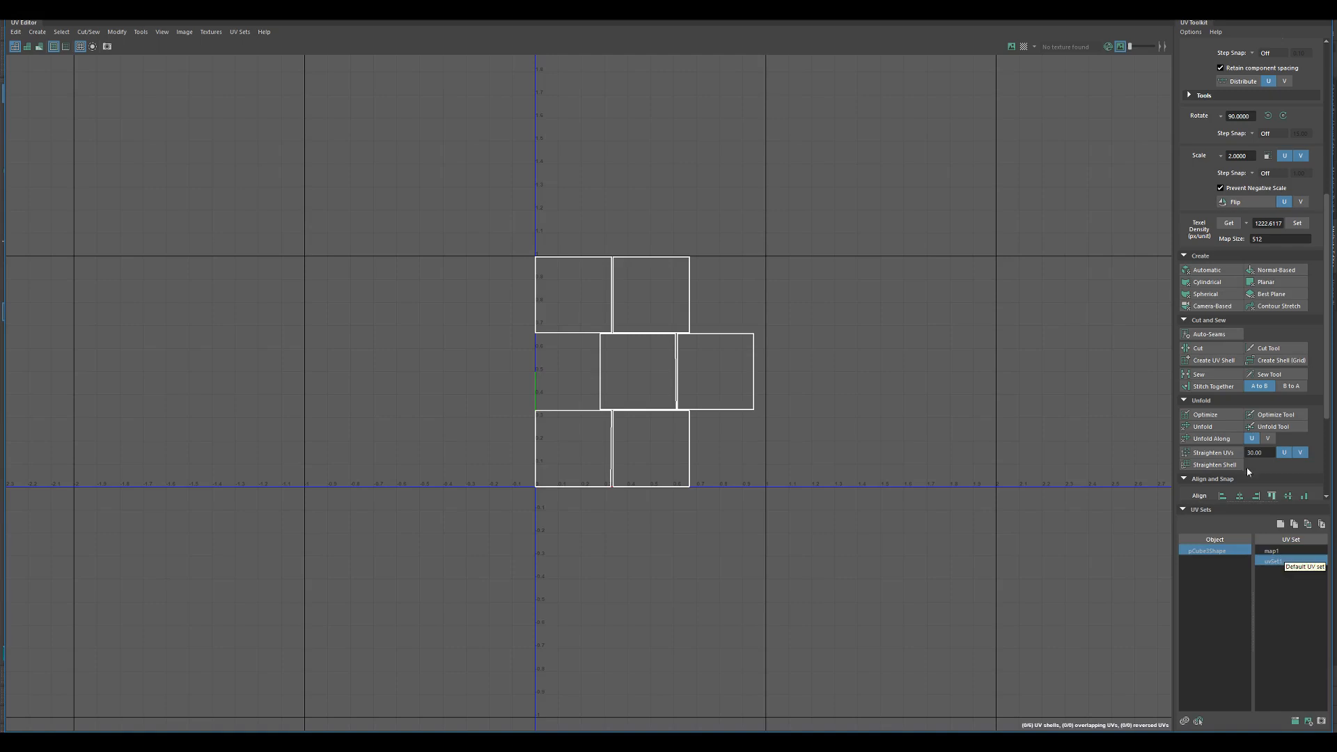
click(585, 418)
drag(419, 167, 846, 561)
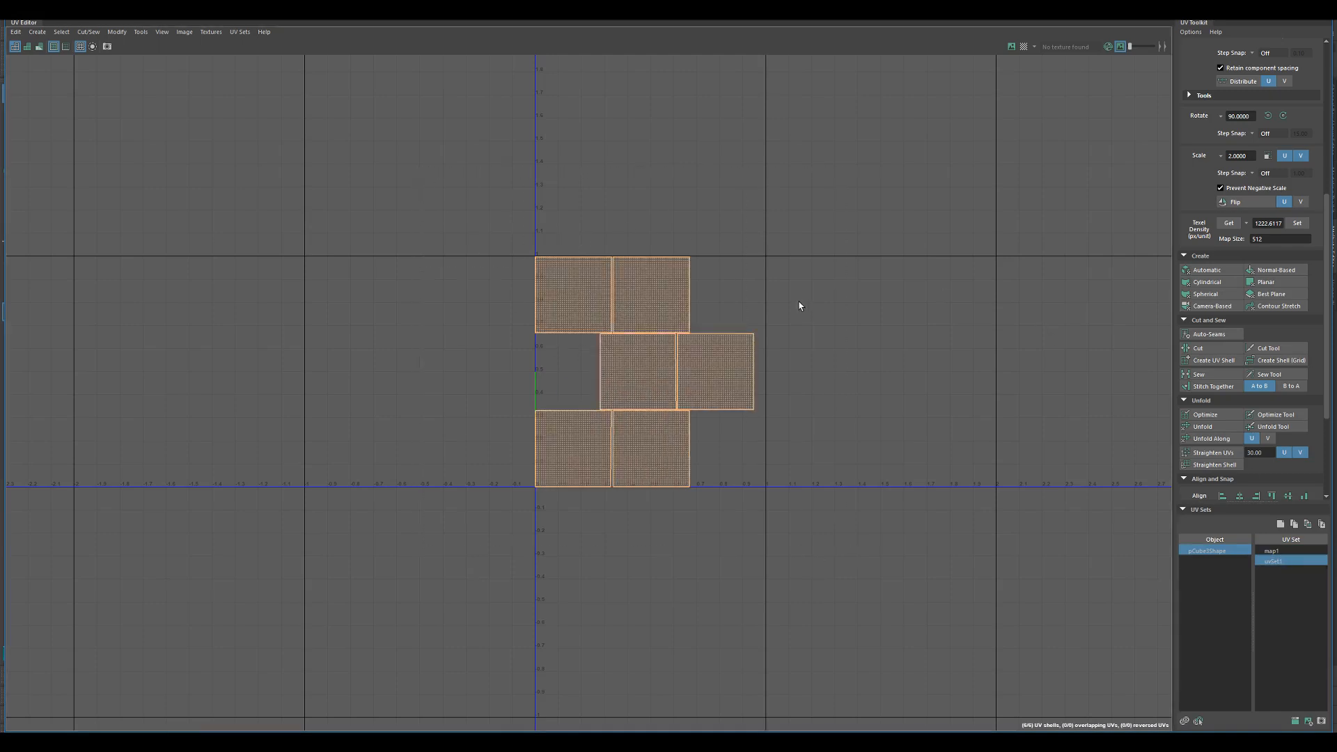
click(962, 489)
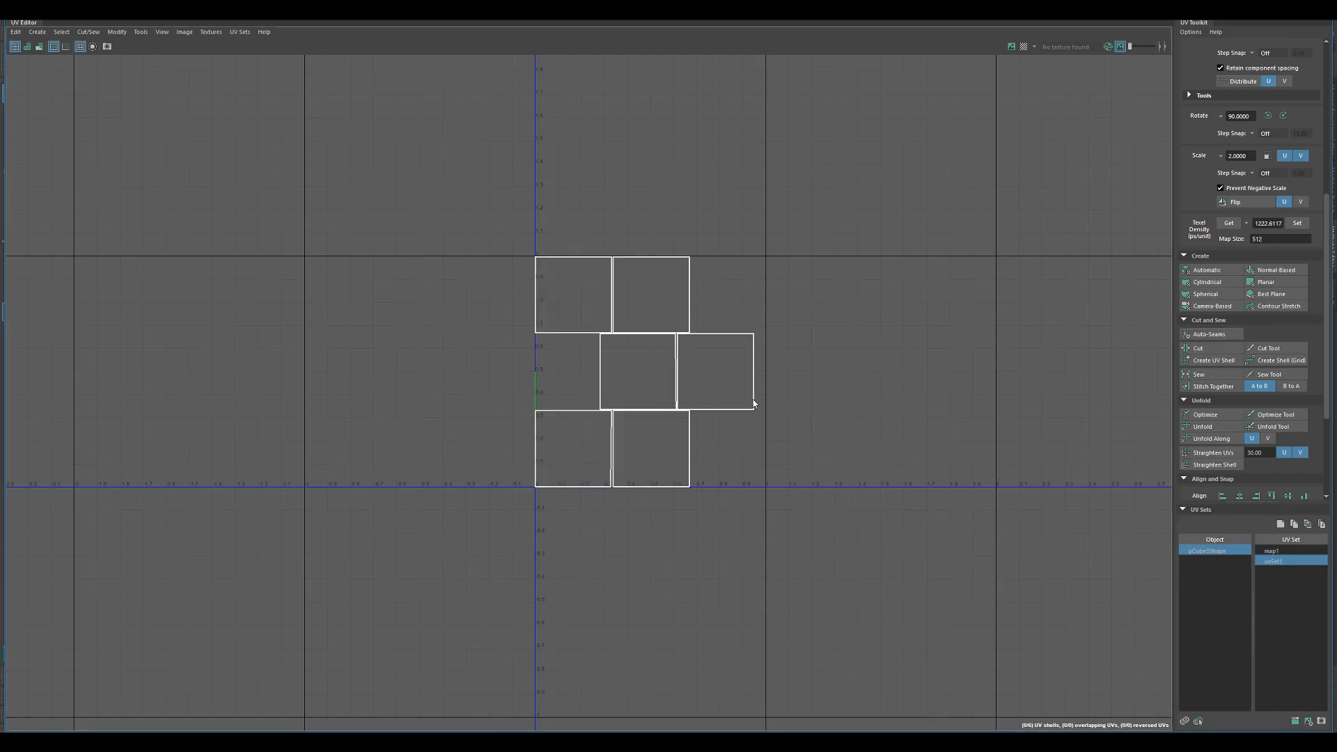
Step: Create another empty UV set and try to copy map1's UVs into uvSet
click(1297, 550)
click(1280, 524)
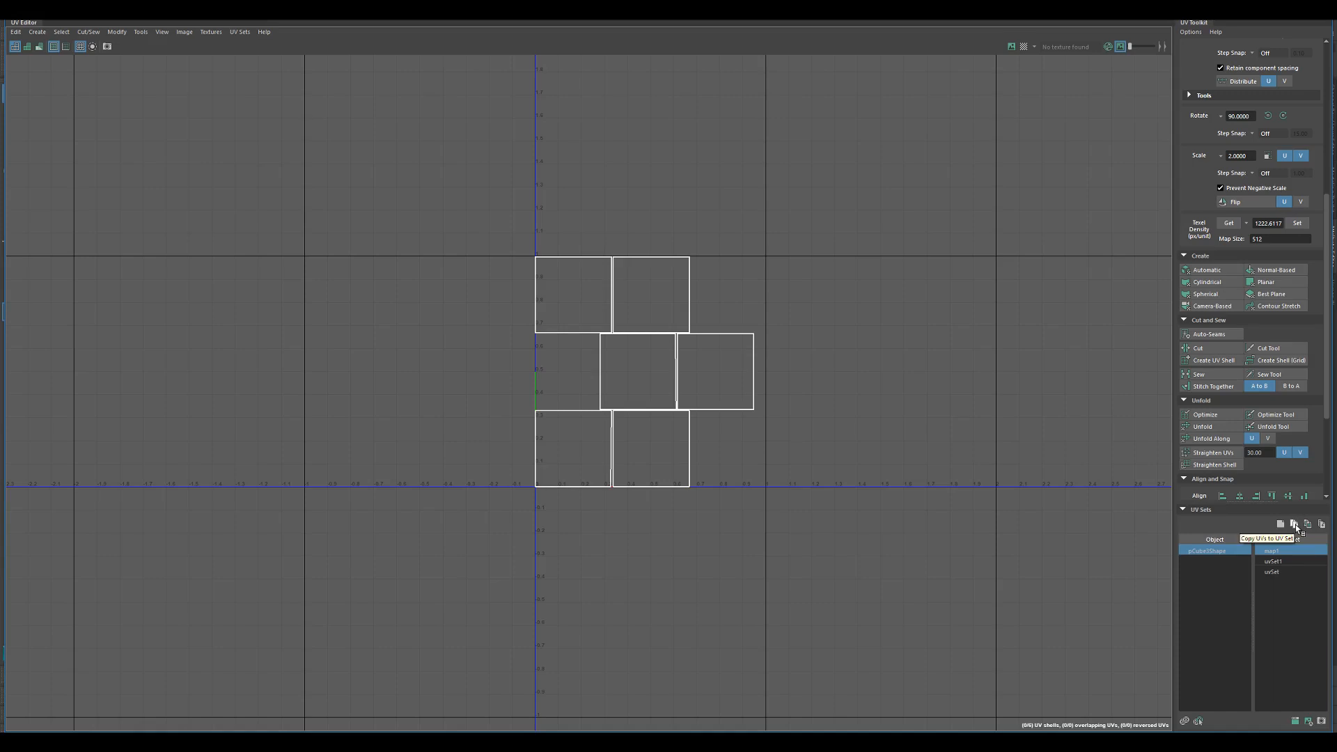
click(1295, 525)
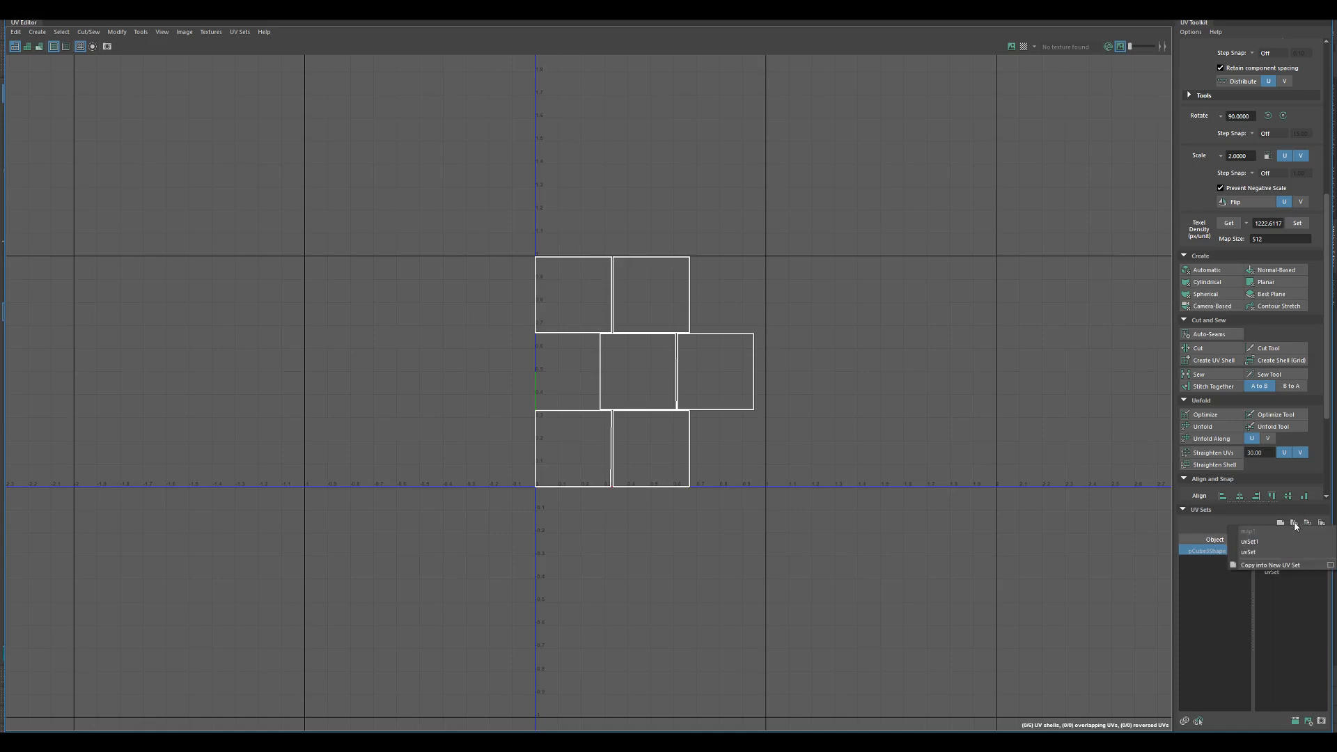
click(1256, 553)
click(1275, 572)
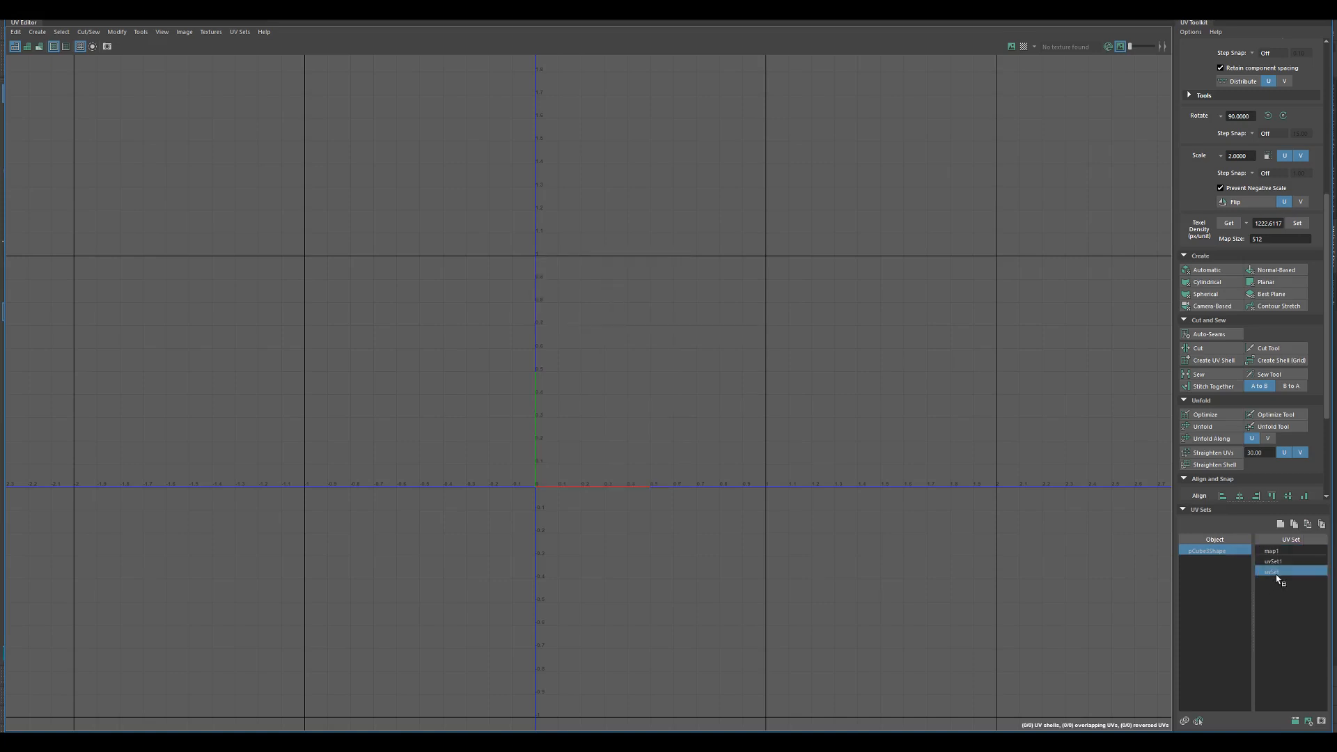
Step: Try to copy map1's UVs into the existing uvSet1
click(1277, 551)
click(1294, 526)
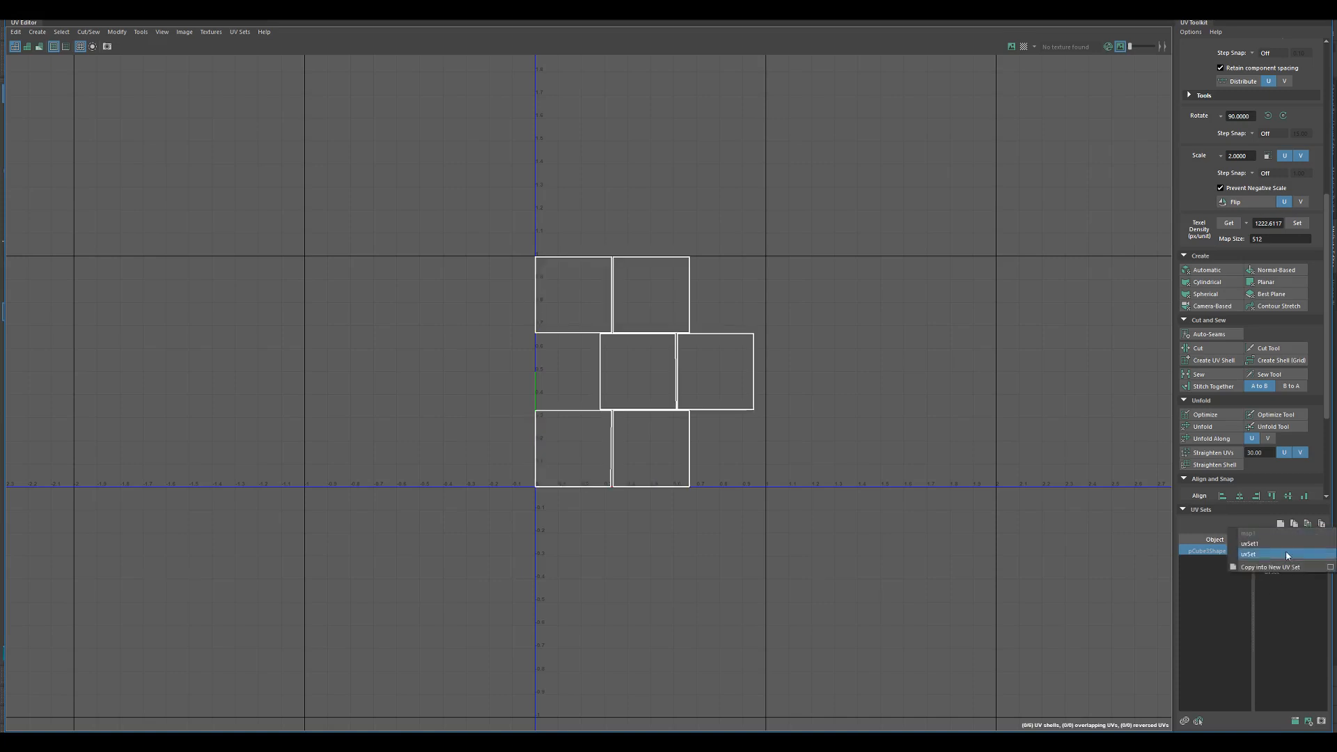
click(1261, 545)
click(1275, 562)
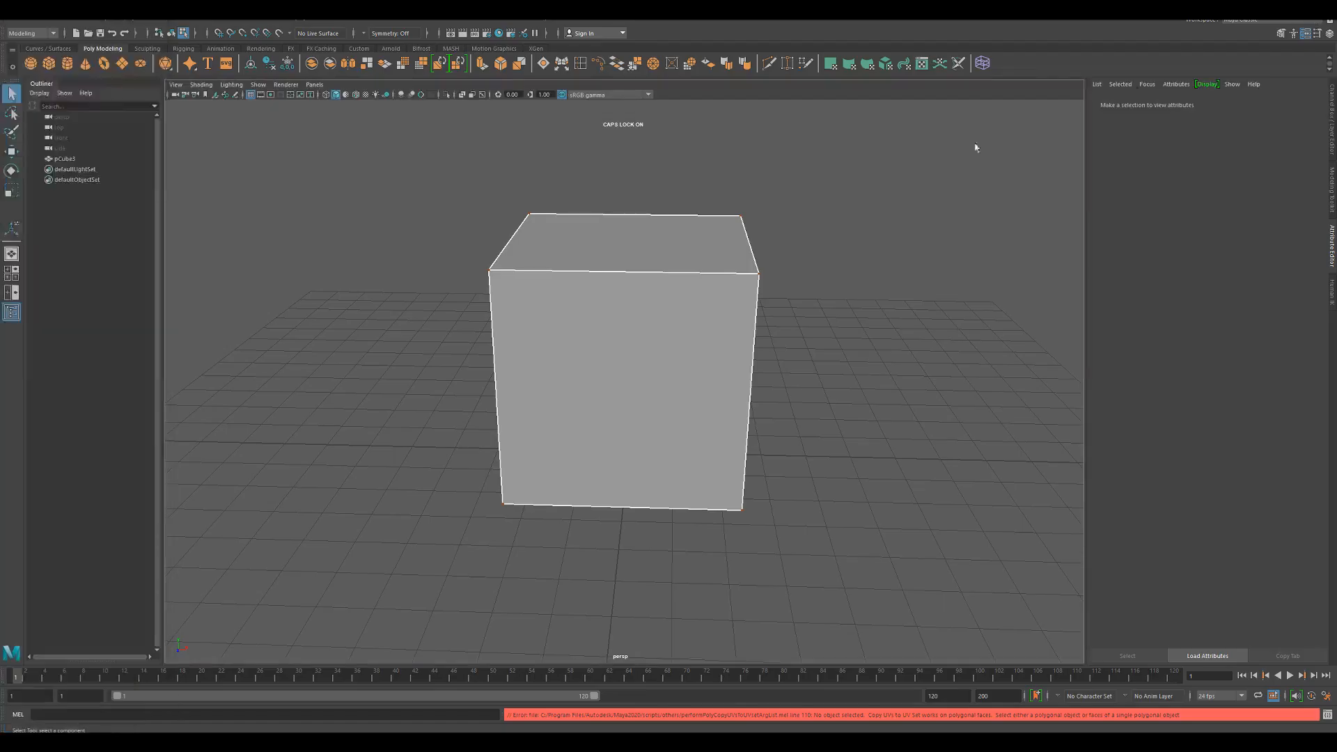
Step: Select the cube as an object and move it aside along the X axis to free the grid centre
click(695, 319)
alt+drag(764, 299, 551, 300)
drag(785, 277, 619, 349)
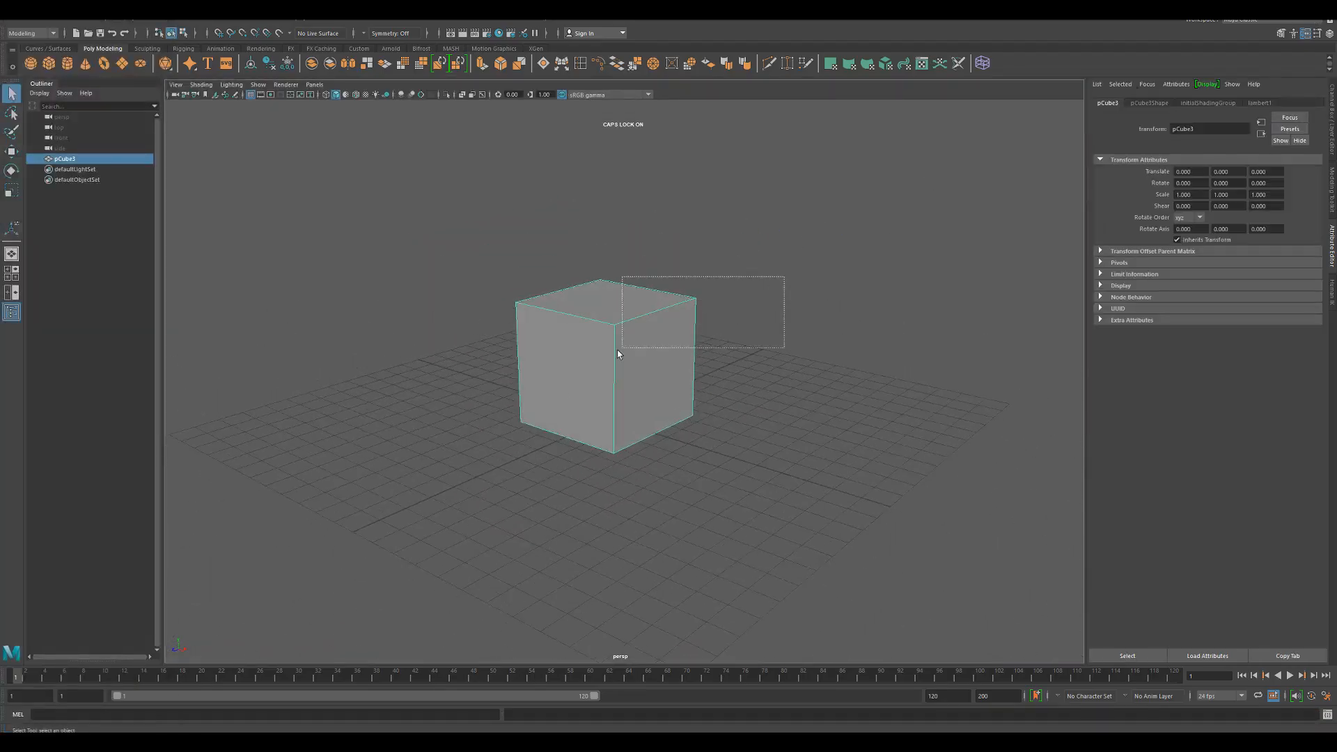
right_drag(635, 384, 801, 274)
key(w)
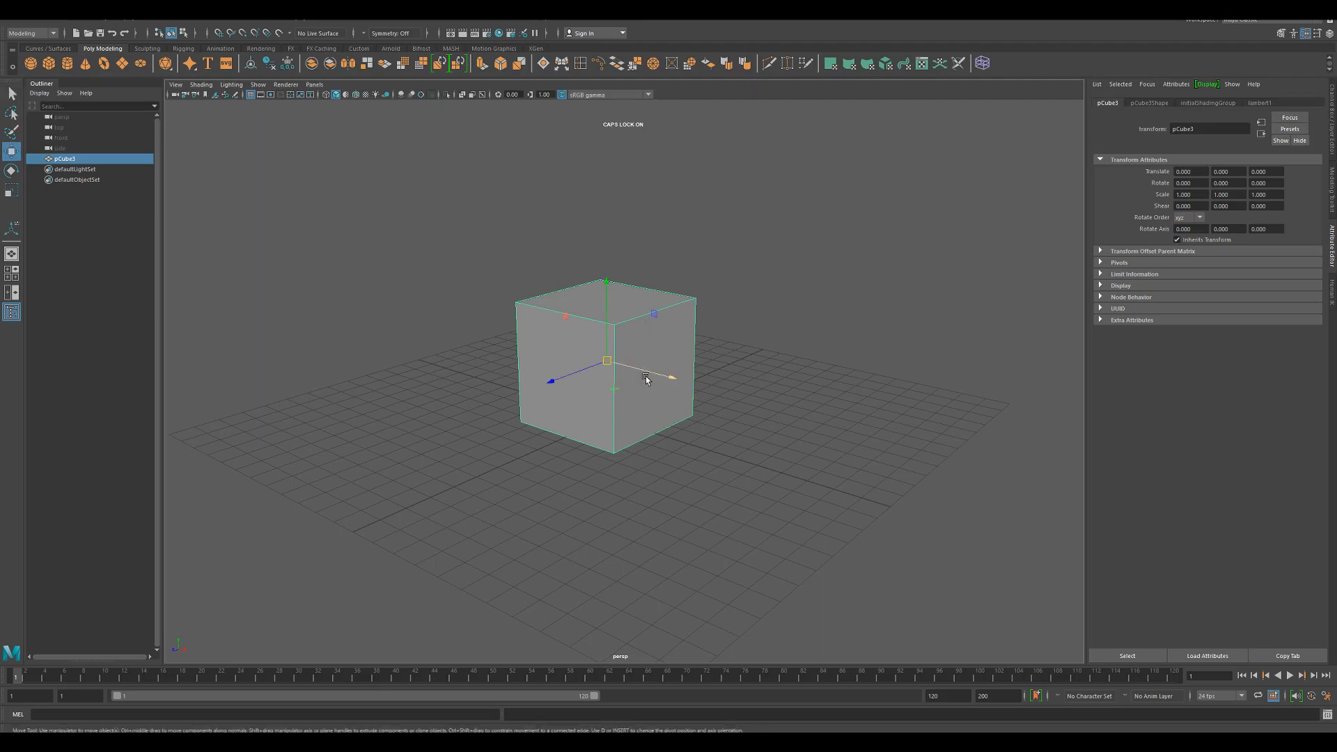
drag(654, 377, 501, 371)
Step: Create a new polygon cube at the grid centre and scale it uniformly to about 6.644
click(49, 65)
key(r)
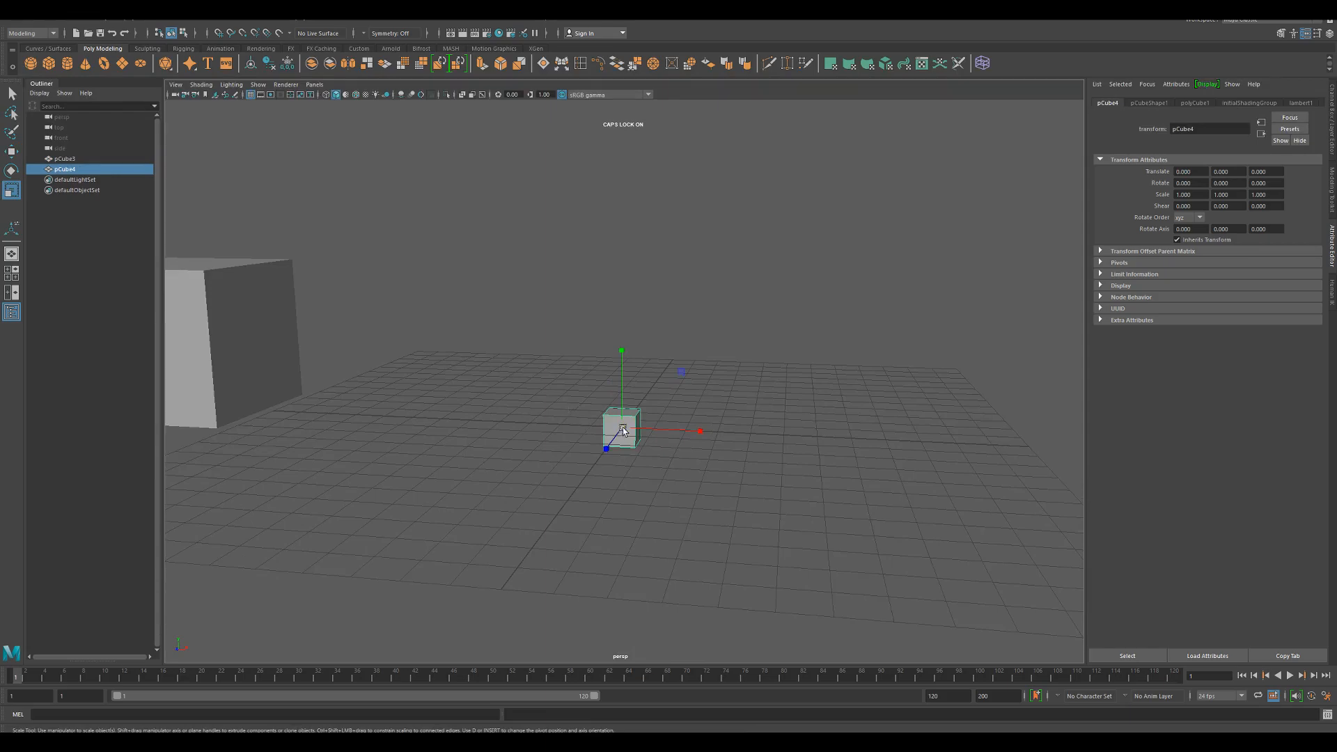
drag(622, 427, 797, 333)
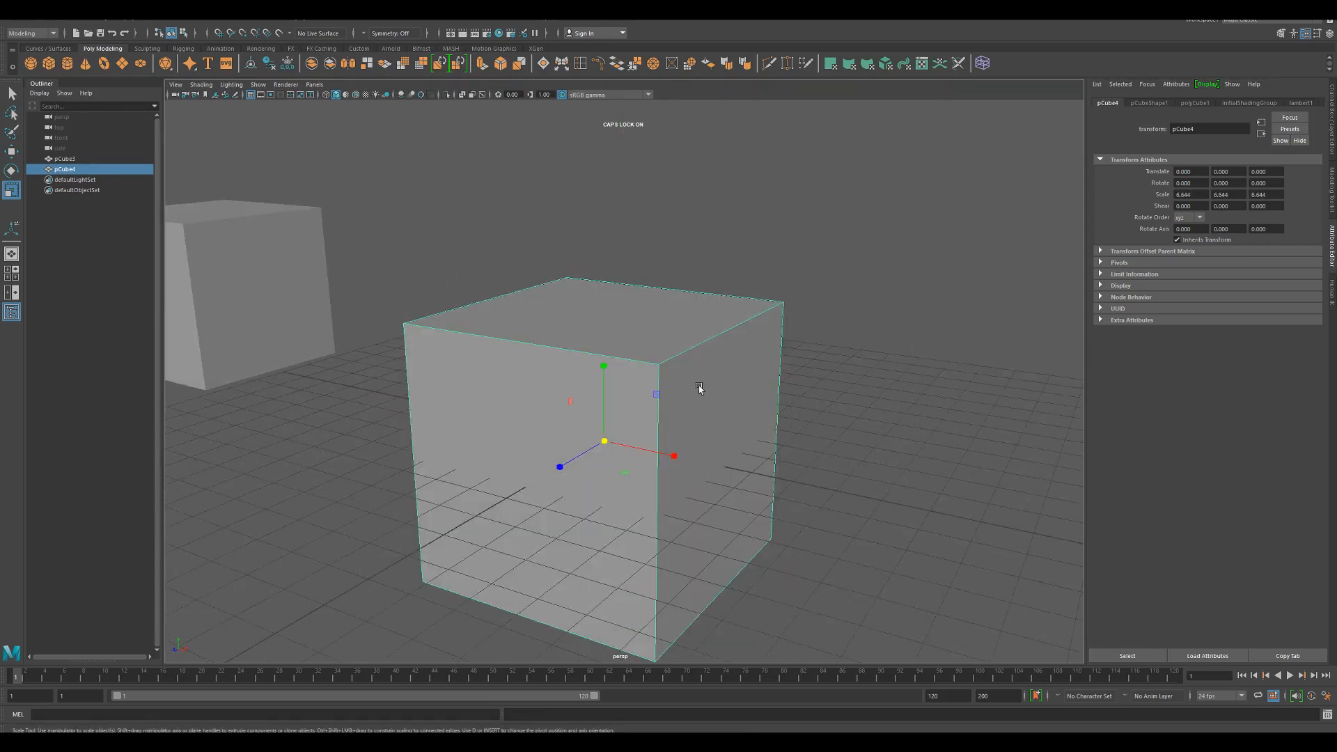
alt+drag(704, 388, 799, 328)
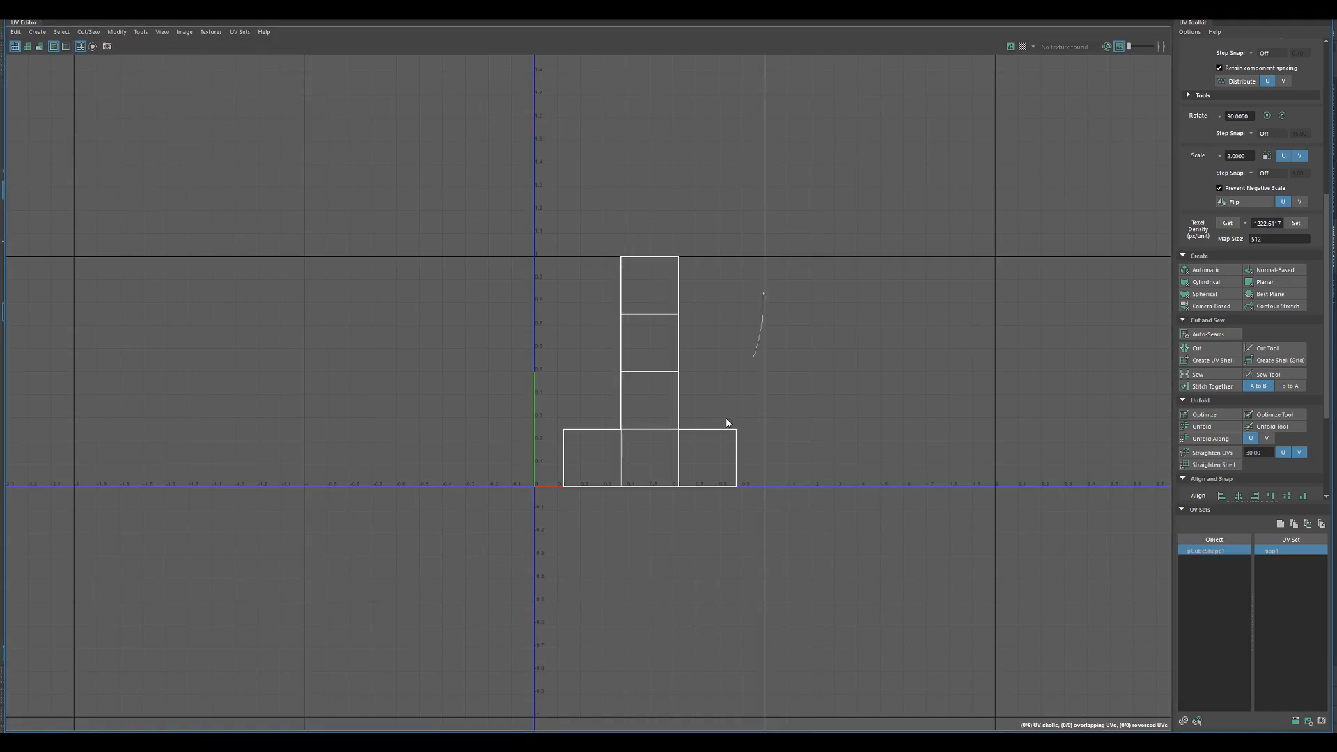
Step: Select the new cube's whole UV layout and apply Automatic Mapping to it
drag(453, 195, 842, 555)
shift+right_drag(657, 295, 563, 223)
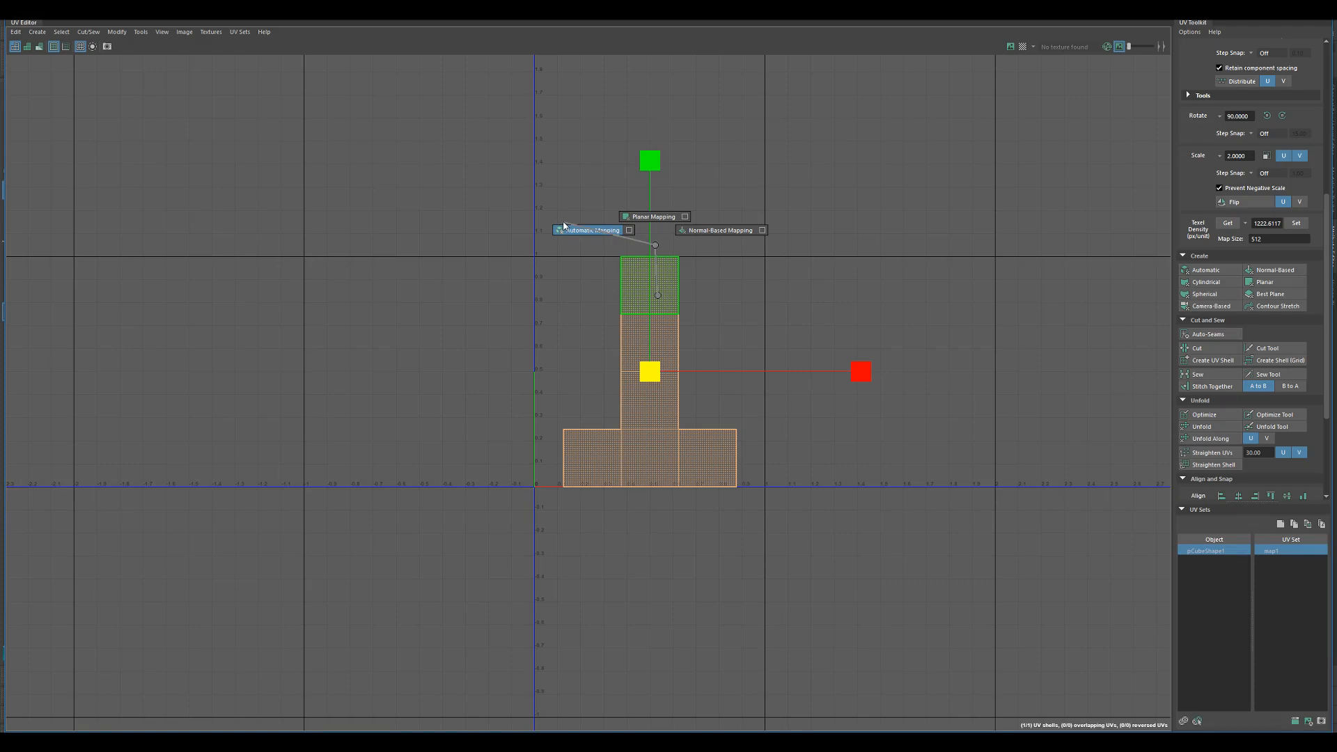
shift+right_drag(564, 225, 566, 223)
click(814, 219)
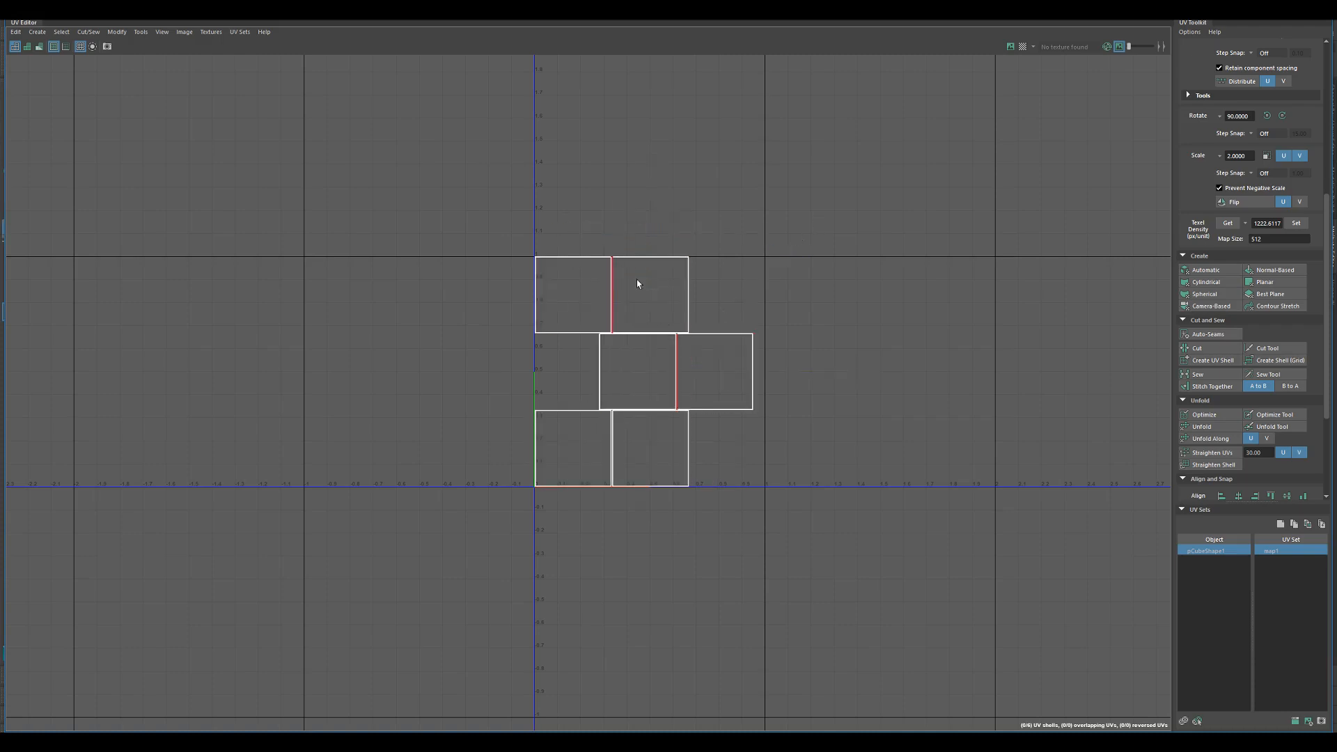
Step: Select all of the new cube's UV shells and copy them from map1 into a new UV set
drag(418, 195, 806, 549)
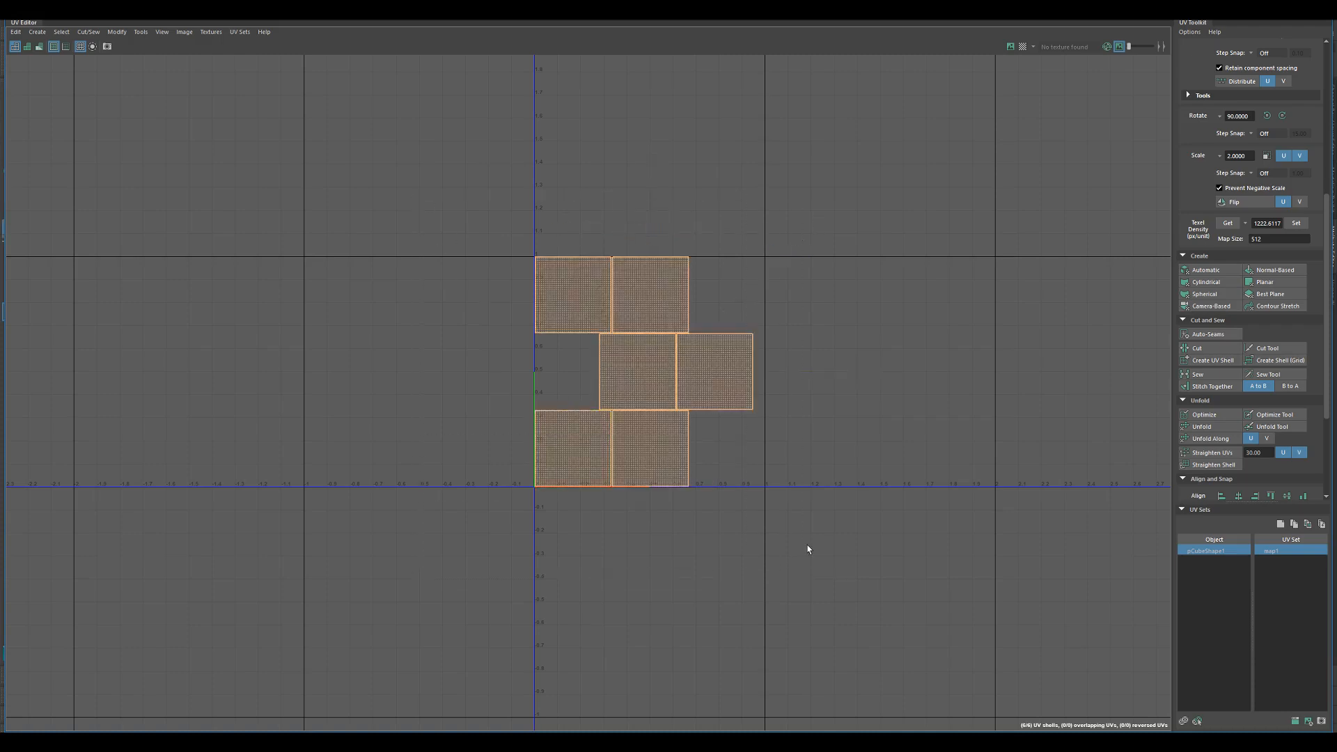
click(1294, 525)
click(1294, 526)
click(1260, 545)
click(1281, 552)
Step: Examine the UV shells in map1 and compare them with the copied uvSet
click(573, 280)
right_drag(379, 289, 457, 264)
drag(439, 191, 817, 626)
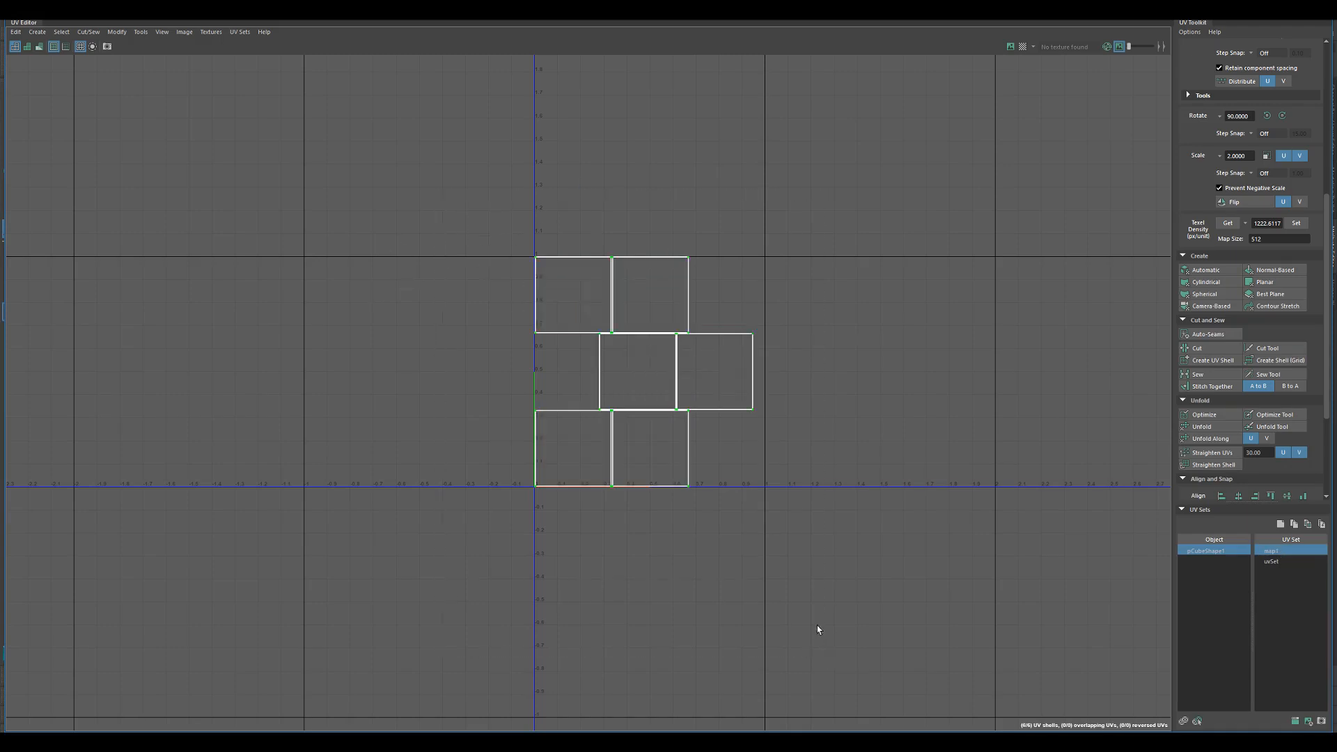
click(1282, 562)
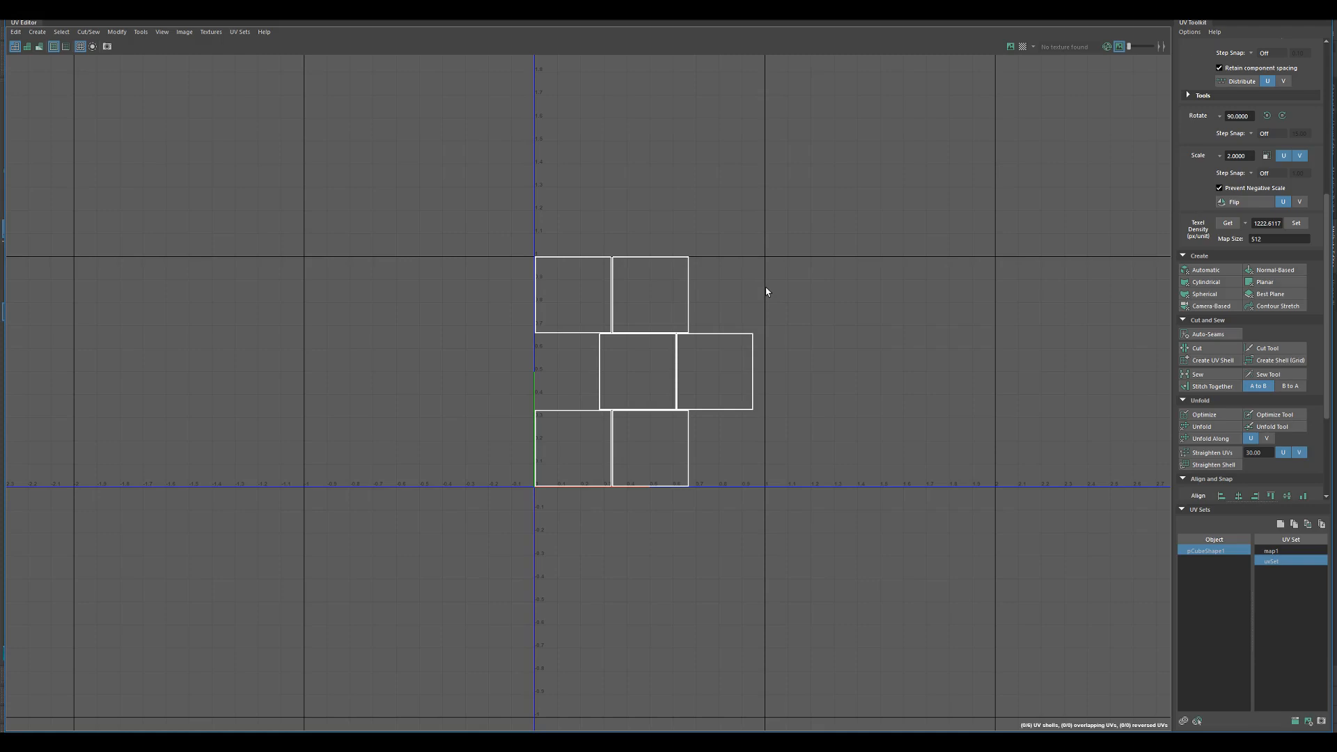
Step: Duplicate the new cube's map1 as a third UV set and switch between the copies, ending on uvSet
right_click(1294, 550)
click(1271, 601)
click(1284, 562)
click(1278, 572)
click(1278, 562)
Step: Select all UV shells in uvSet and move them slightly down and to the left
drag(454, 247, 779, 540)
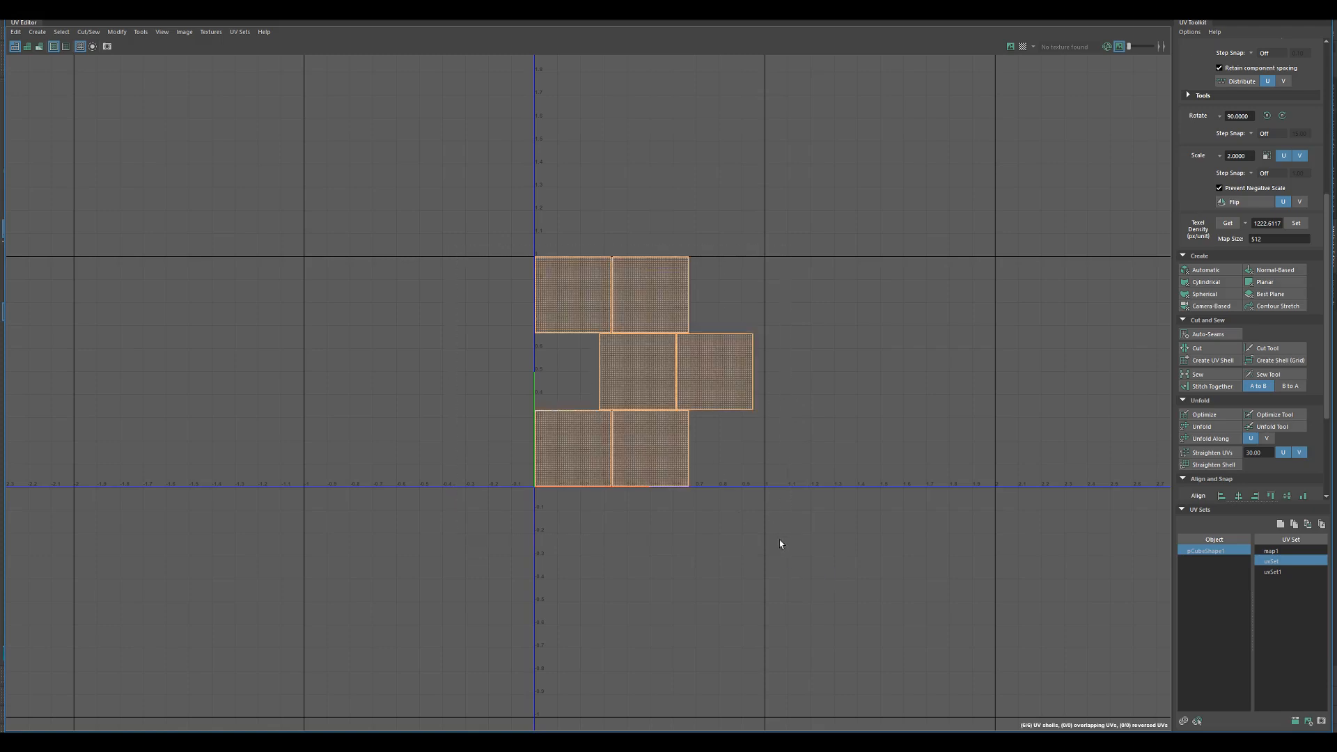
key(w)
drag(648, 368, 595, 432)
key(w)
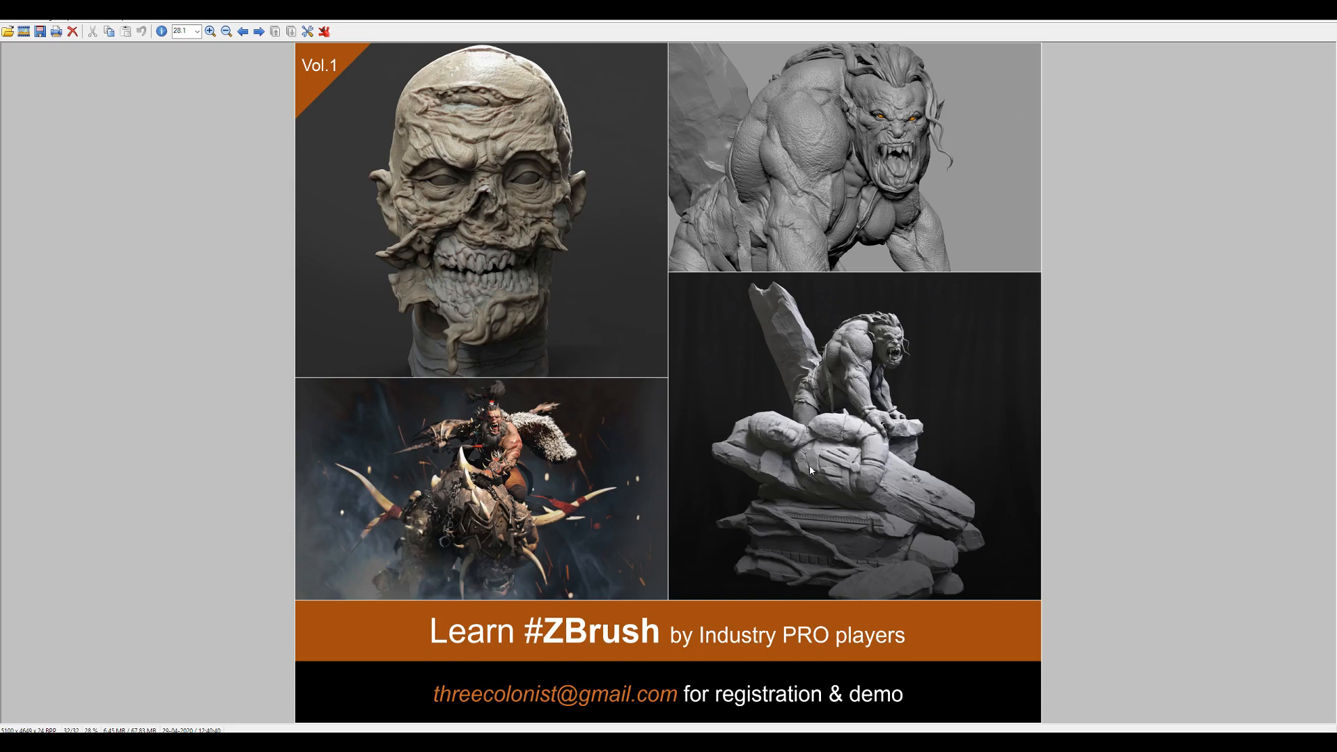
scroll(499, 176, up, 2)
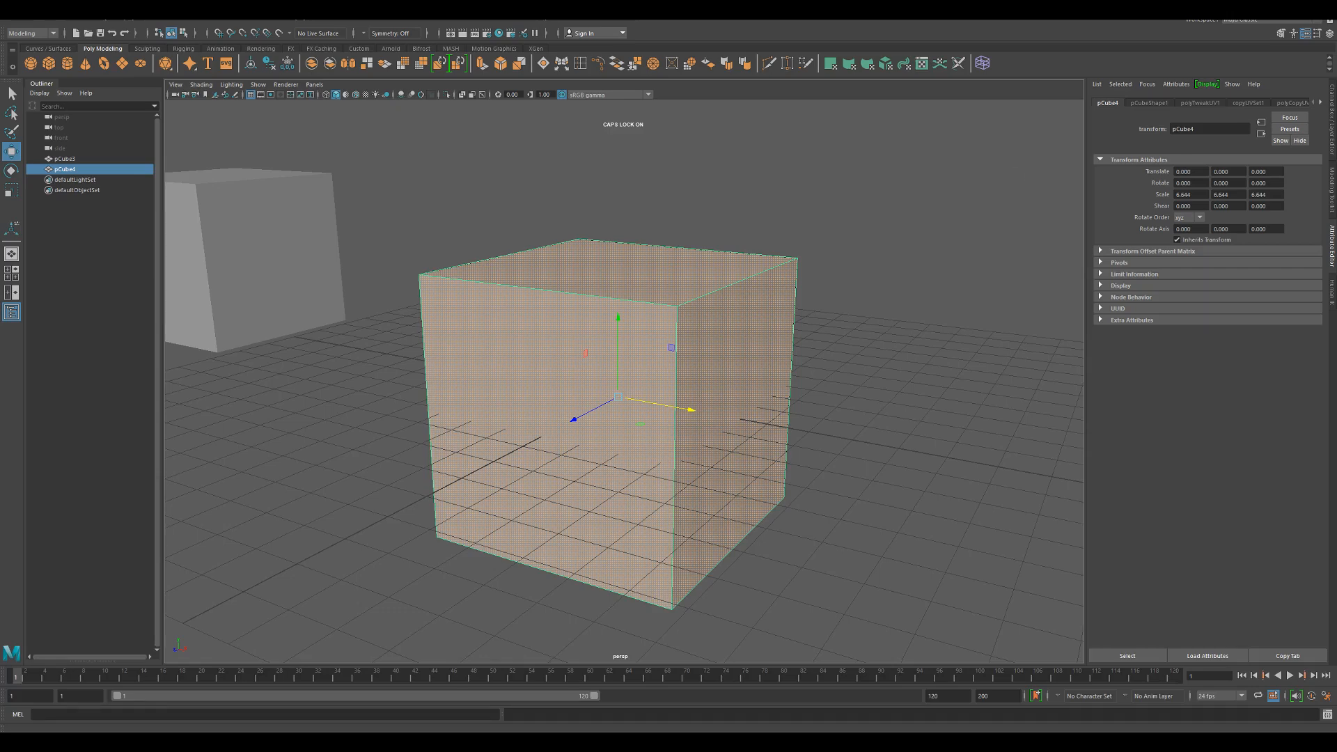
Step: Bring the empty PureRef board over the Maya viewport and paste the copied ZBrush course poster into it
right_drag(1336, 250, 699, 268)
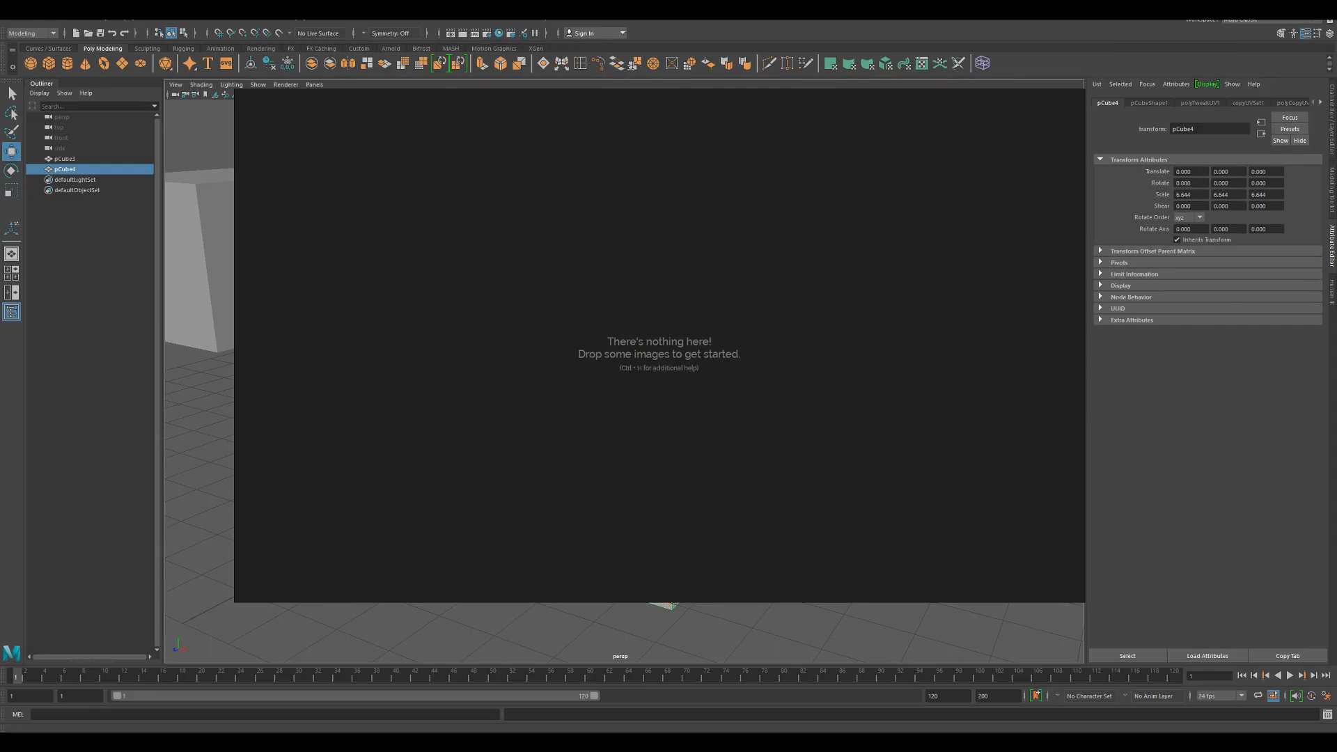
key(ctrl+v)
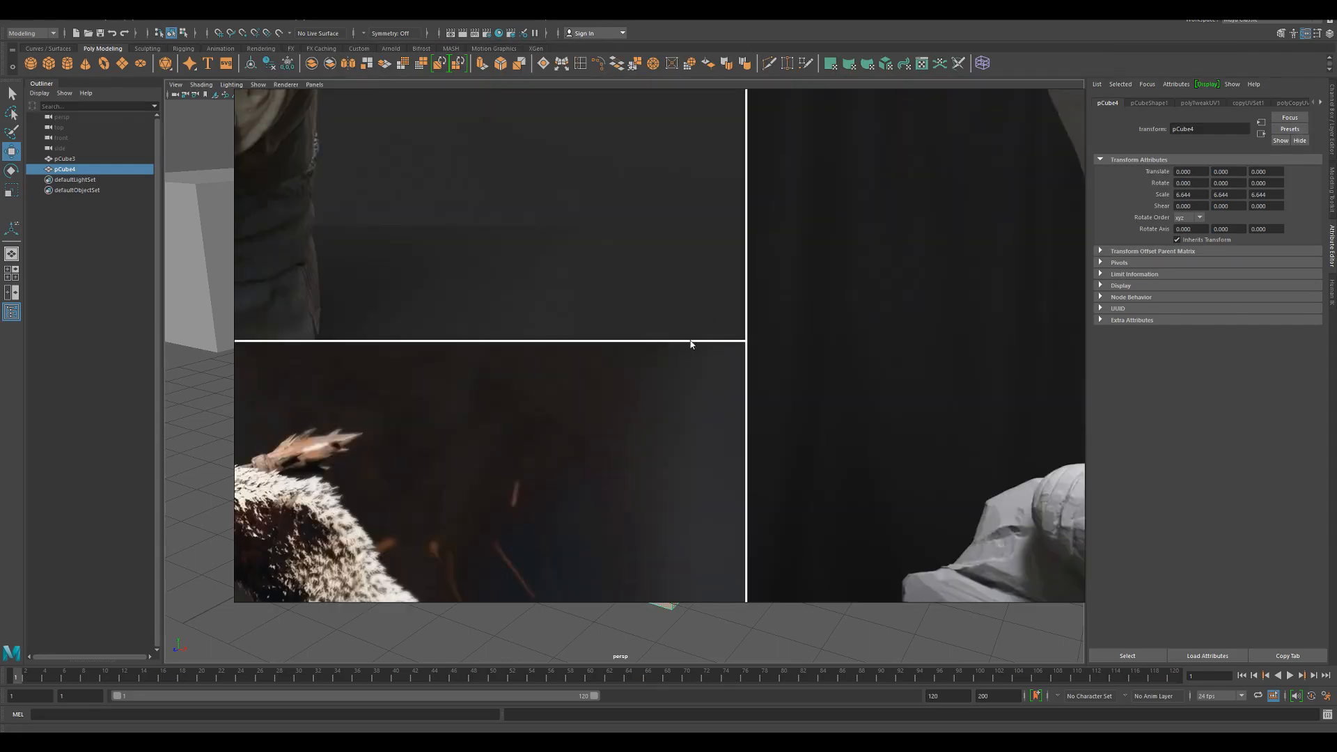
scroll(691, 344, down, 3)
middle_drag(314, 167, 686, 558)
scroll(685, 292, down, 1)
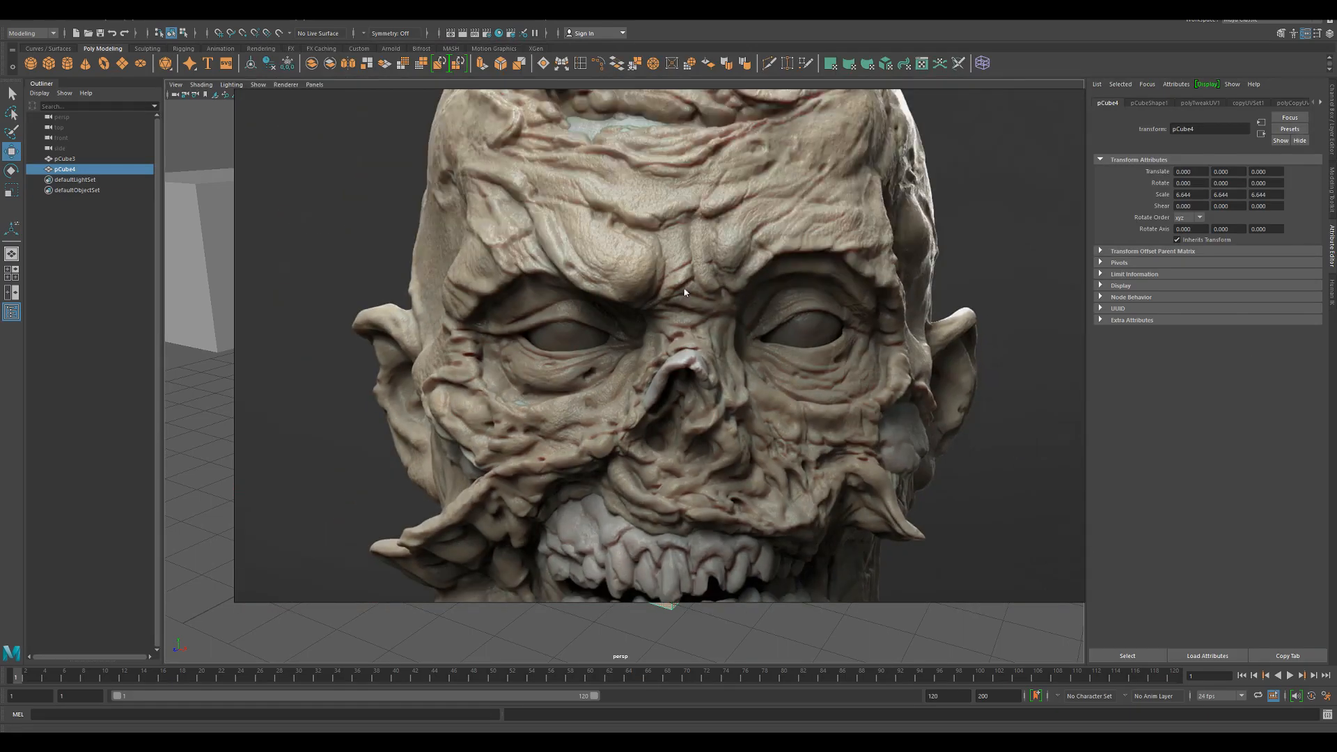
scroll(684, 292, up, 3)
Step: Reposition the reference board window and enlarge it to cover nearly the whole screen
right_drag(563, 200, 349, 130)
drag(875, 541, 1322, 713)
scroll(860, 457, down, 3)
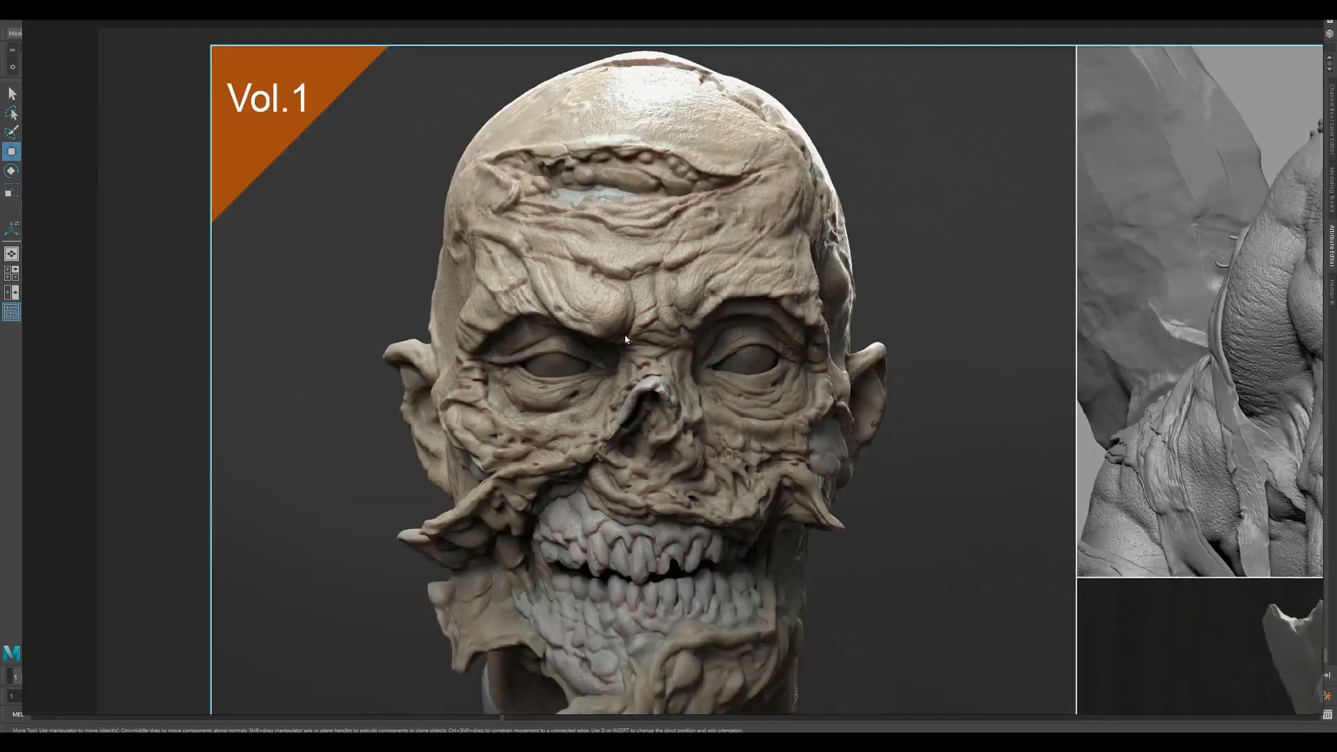
Step: Examine the decayed head sculpt on the ZBrush course poster up close
middle_drag(590, 317, 801, 354)
scroll(801, 354, up, 4)
middle_drag(1052, 146, 799, 395)
scroll(799, 395, down, 5)
middle_drag(805, 679, 691, 416)
scroll(792, 422, up, 5)
scroll(737, 401, down, 4)
Step: Examine the grey snarling creature render and the statue image below it, checking the sculpted surface details
middle_drag(1162, 309, 627, 463)
scroll(955, 337, up, 3)
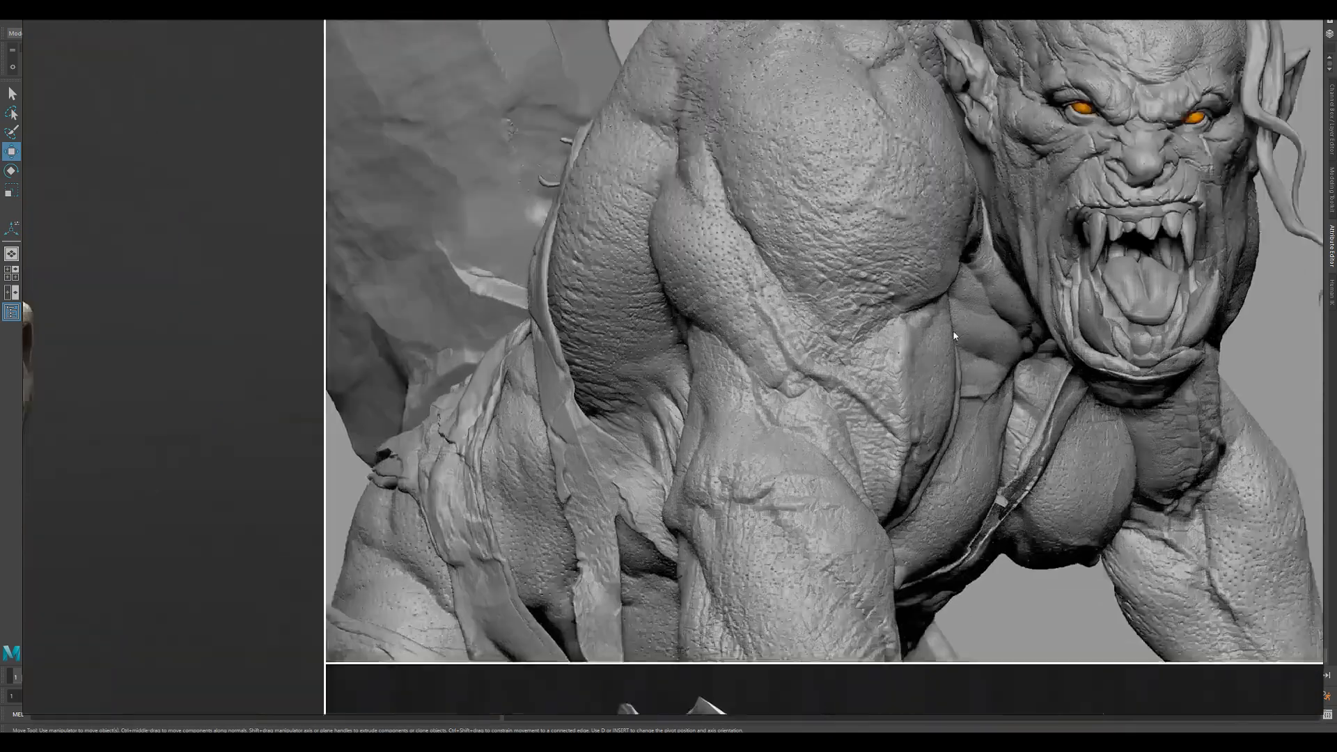
scroll(954, 336, up, 2)
middle_drag(1121, 196, 795, 398)
scroll(795, 399, up, 2)
scroll(795, 400, down, 5)
middle_drag(712, 693, 792, 448)
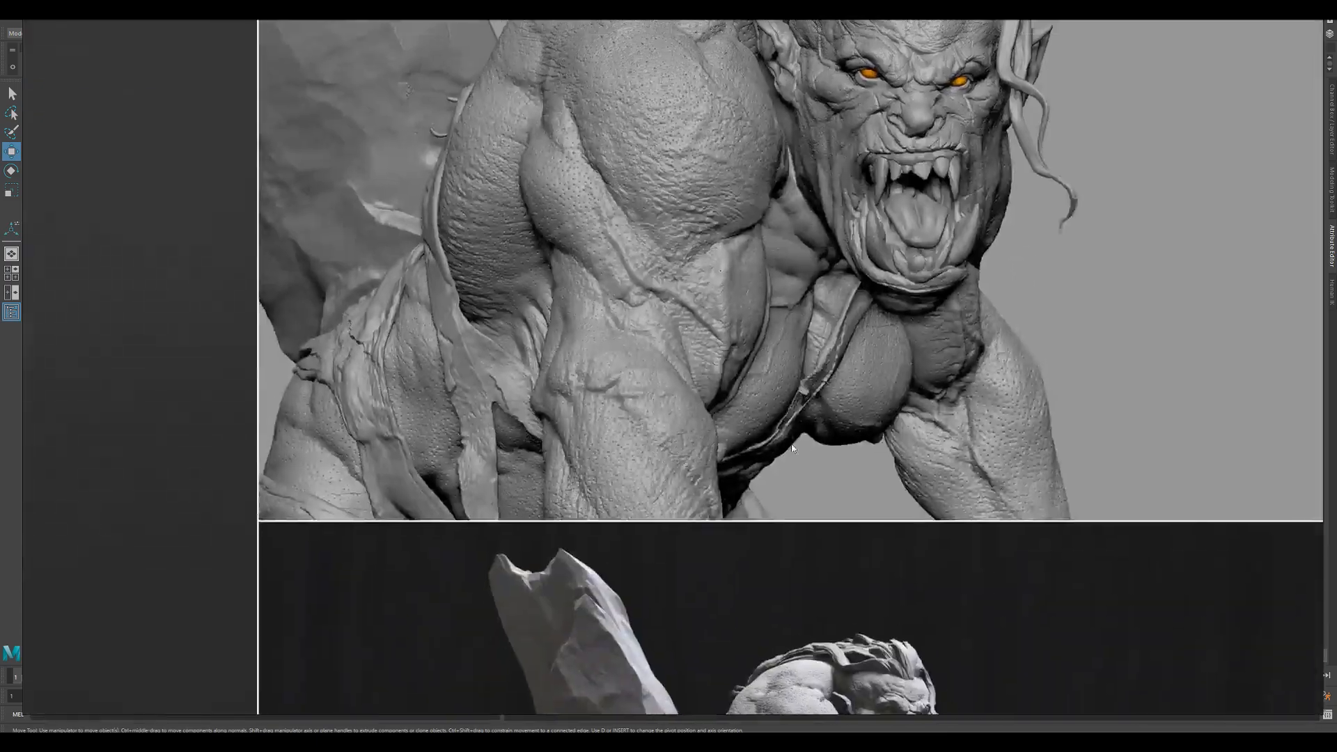
middle_drag(769, 626, 884, 257)
scroll(895, 439, up, 5)
middle_drag(996, 592, 922, 420)
scroll(922, 420, down, 4)
middle_drag(927, 542, 915, 352)
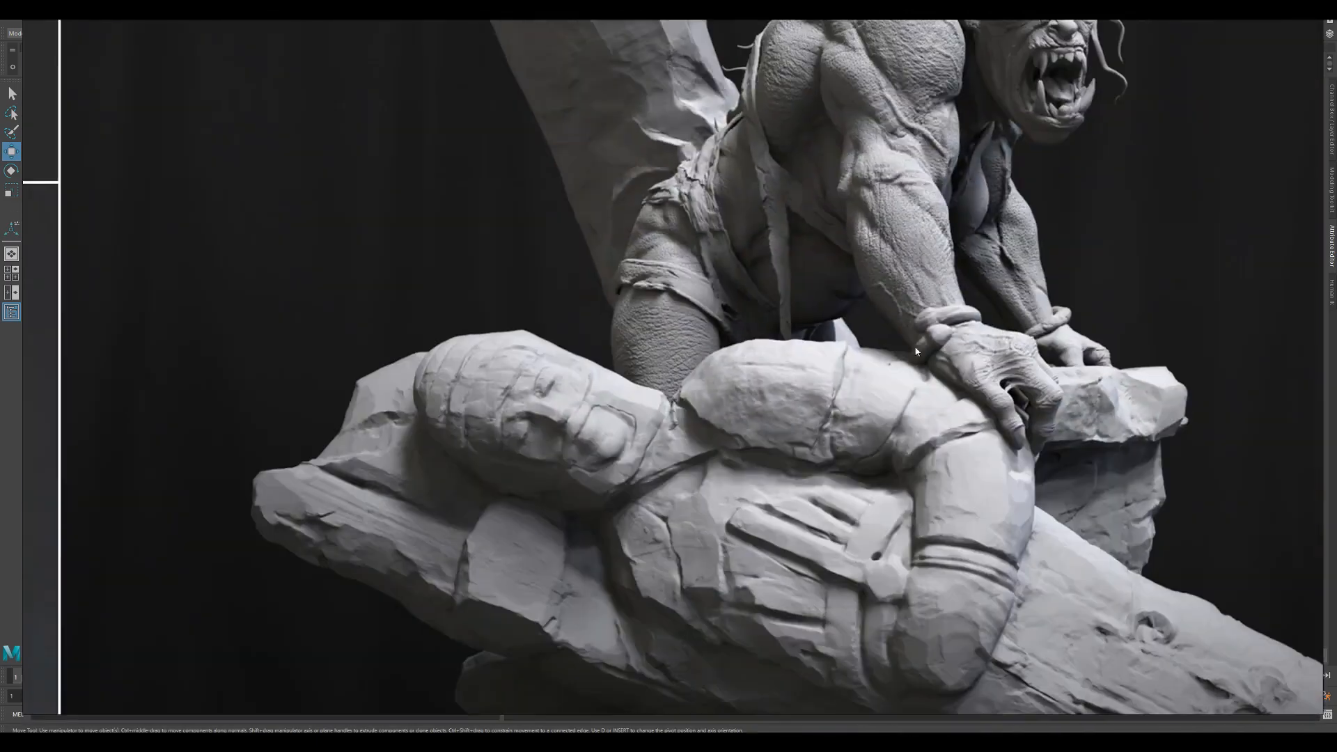
middle_drag(618, 648, 963, 368)
Step: Examine the coloured orc rider on the horned beast, both up close and as a whole picture
scroll(963, 369, down, 4)
middle_drag(318, 389, 769, 295)
scroll(769, 296, up, 3)
middle_drag(804, 246, 871, 430)
scroll(871, 429, up, 3)
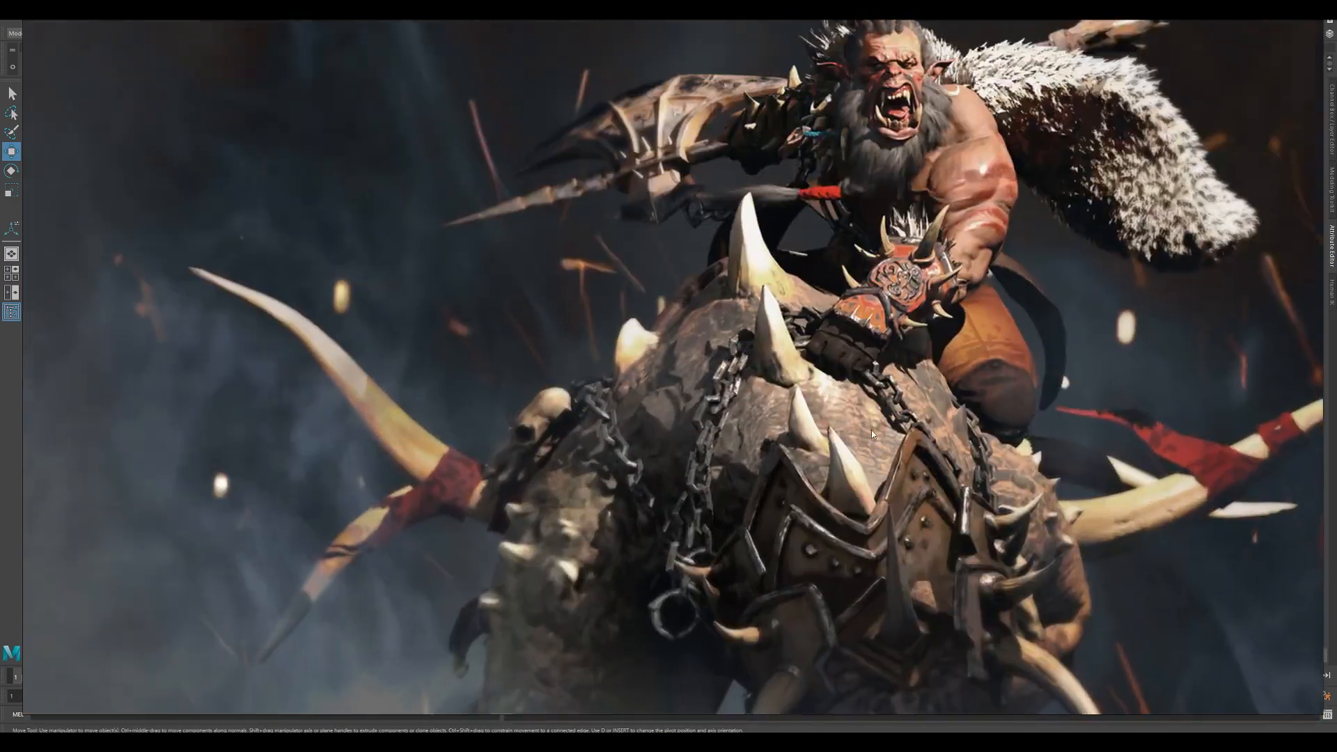
scroll(871, 429, up, 2)
middle_drag(882, 356, 822, 512)
scroll(879, 320, up, 3)
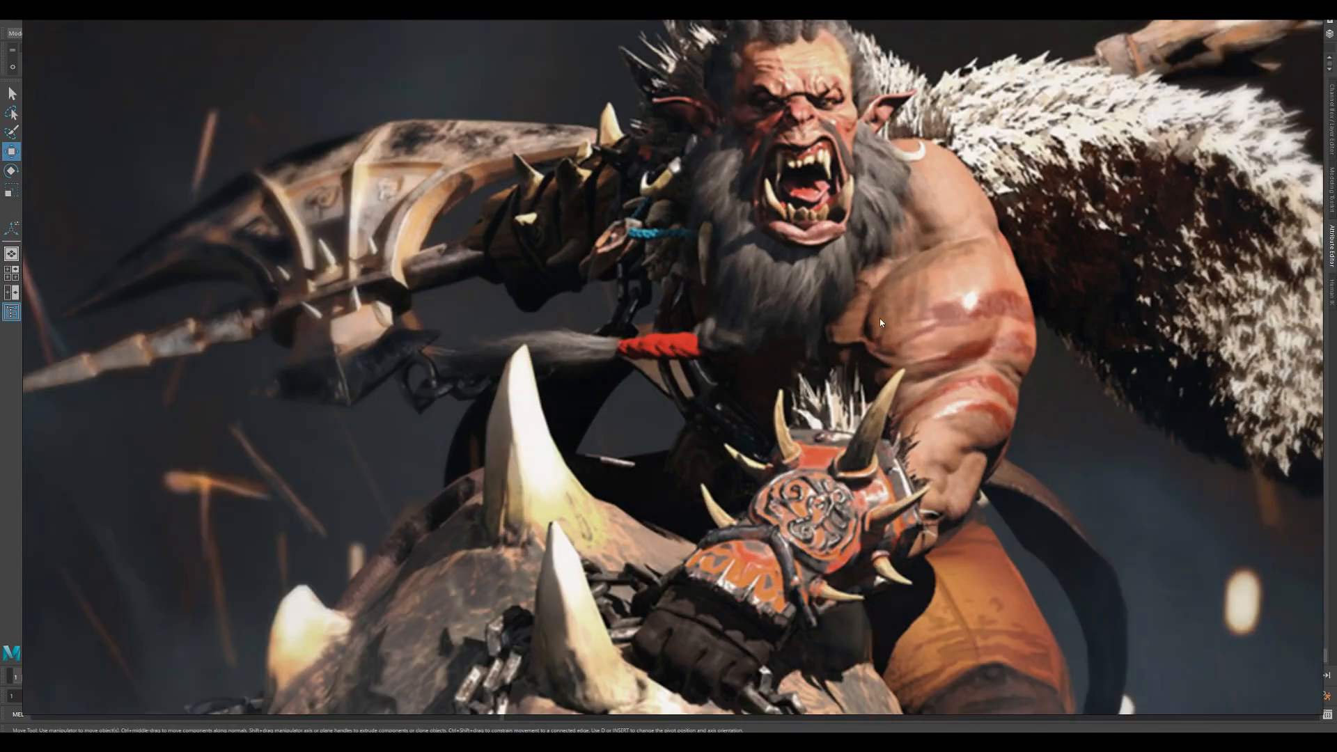
scroll(880, 323, down, 4)
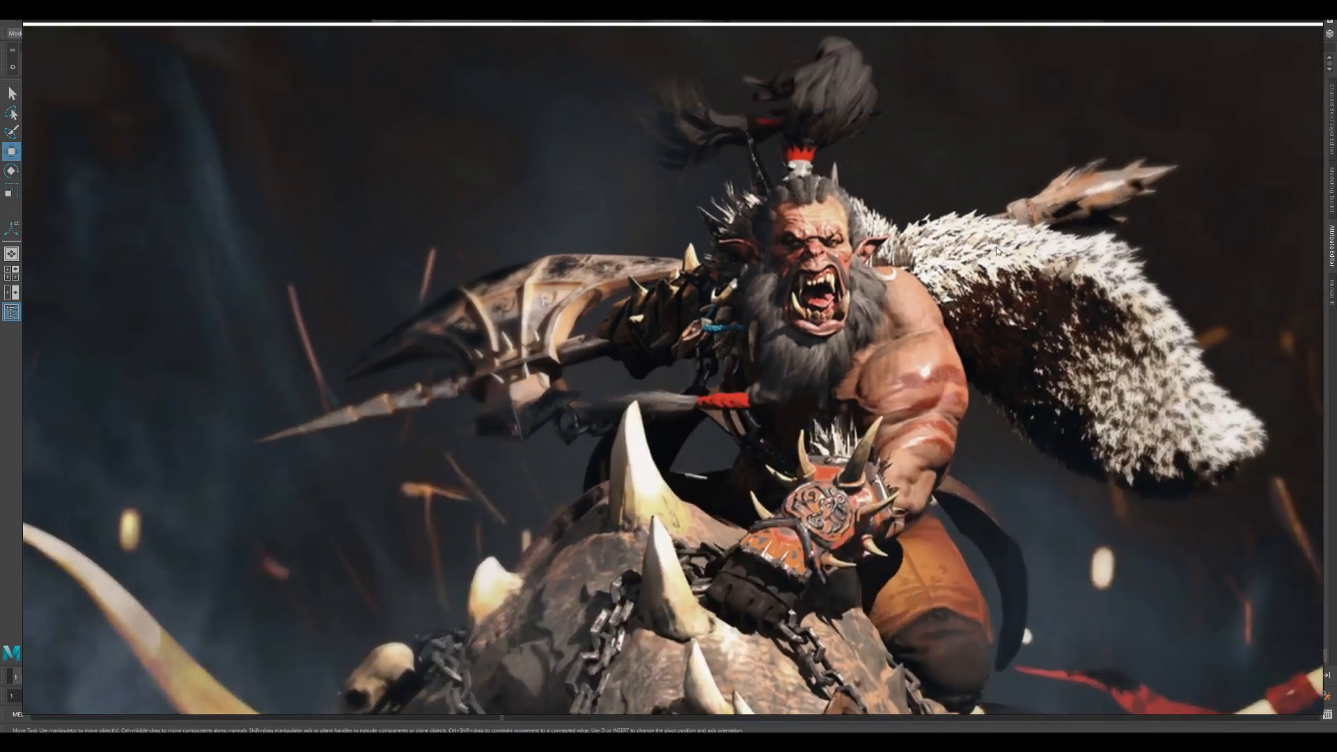
scroll(1115, 385, down, 3)
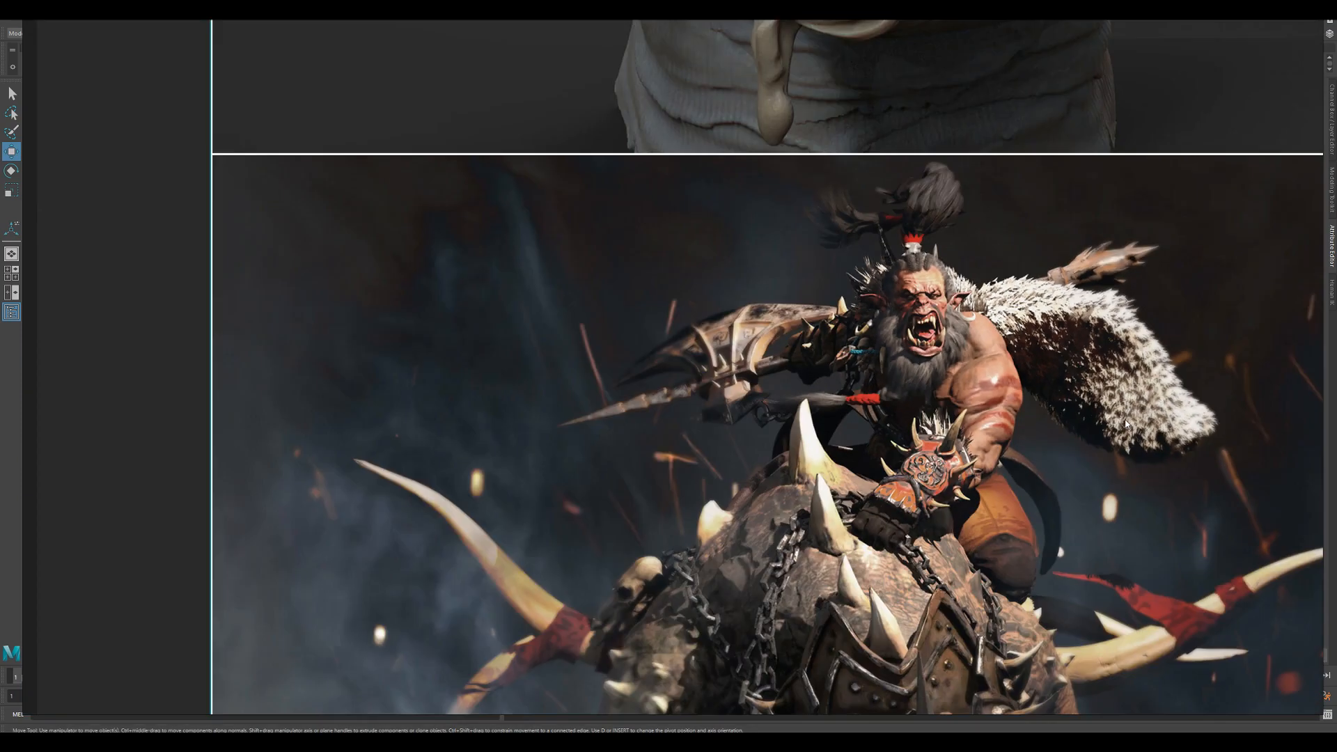
middle_drag(1128, 482, 849, 375)
scroll(946, 344, down, 3)
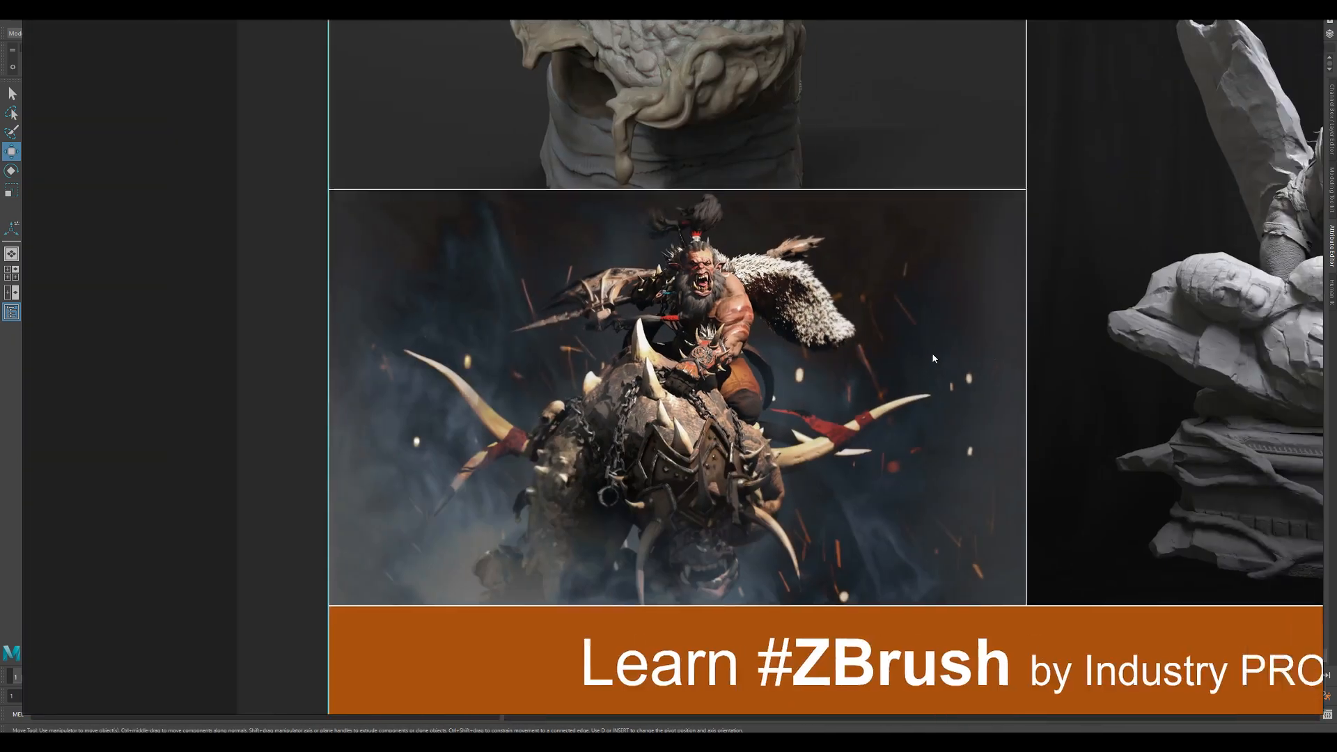
Step: Examine the dark statue render again, from the reclining stone figure up to the creature crouching over it
scroll(987, 337, up, 3)
mouse_move(1204, 326)
middle_down()
mouse_move(987, 337)
mouse_move(922, 365)
middle_up()
scroll(964, 353, up, 1)
scroll(963, 353, up, 2)
mouse_move(1188, 411)
middle_down()
mouse_move(1042, 328)
mouse_move(843, 351)
middle_up()
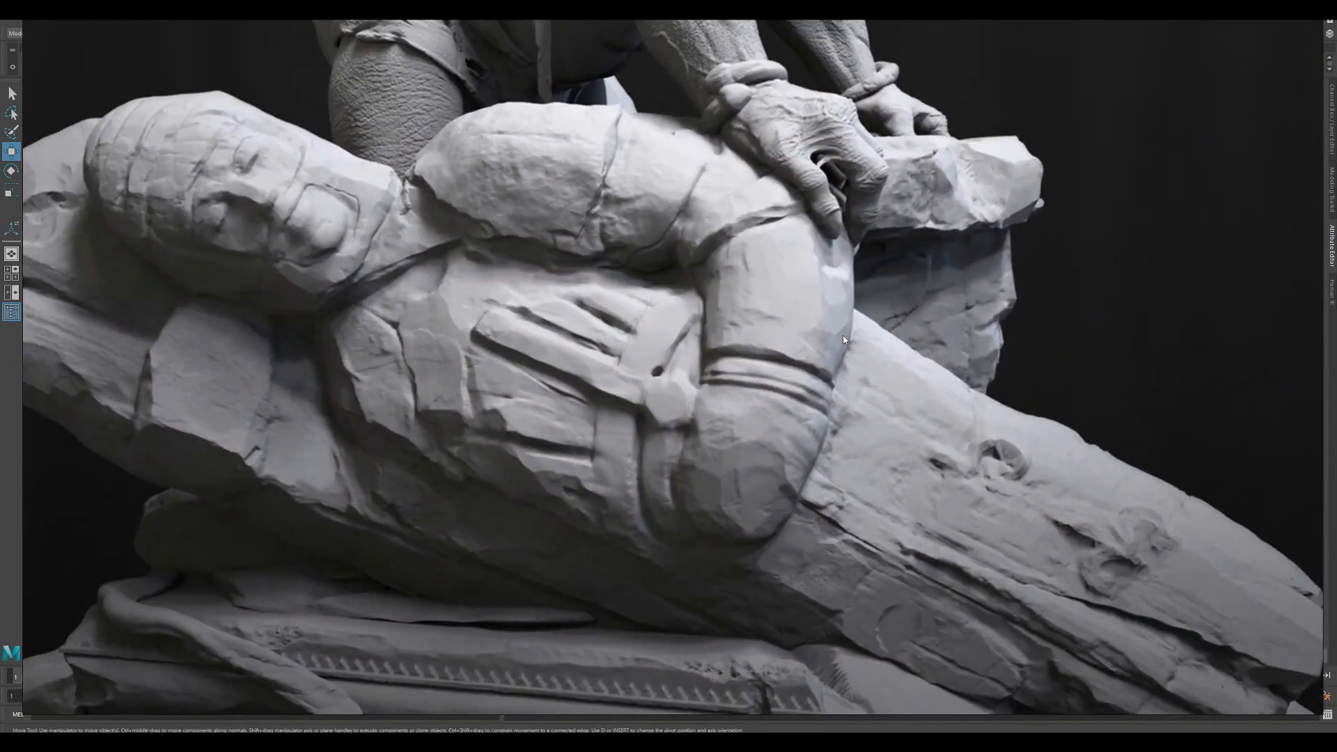
scroll(843, 340, down, 2)
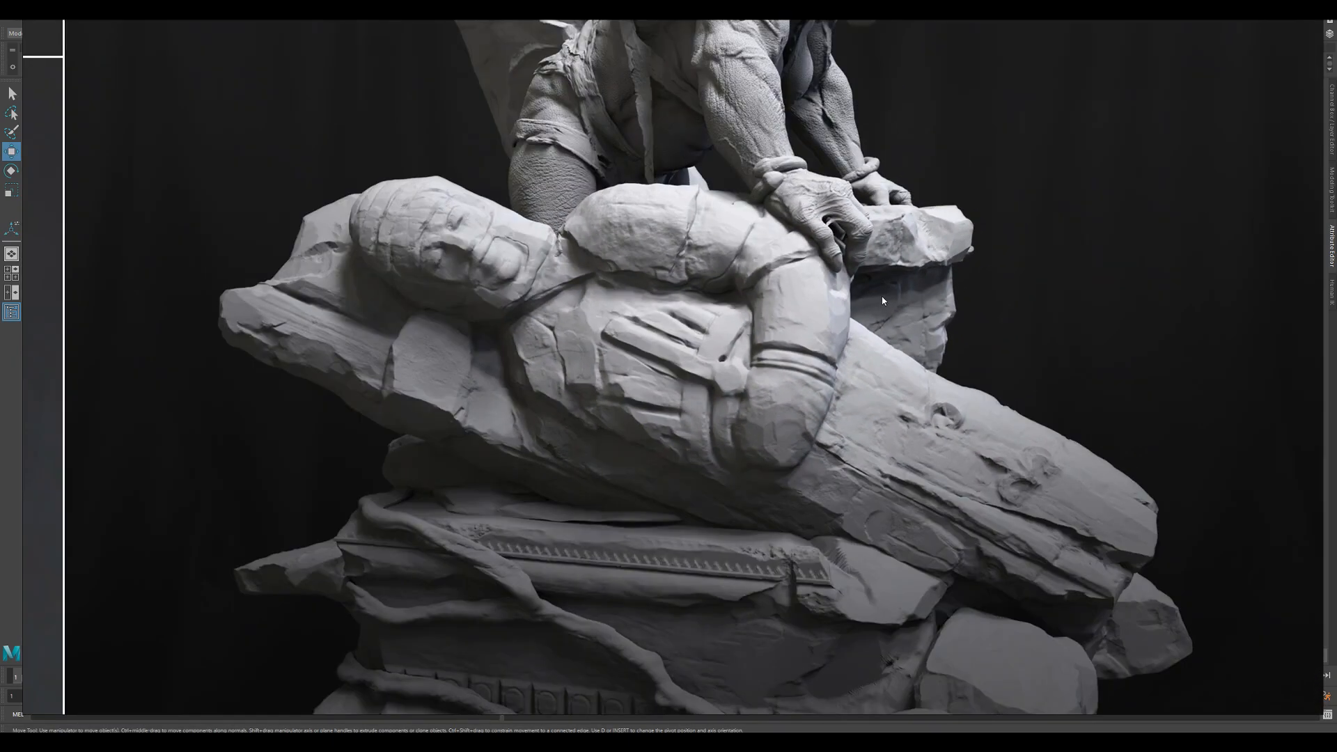
scroll(910, 287, down, 5)
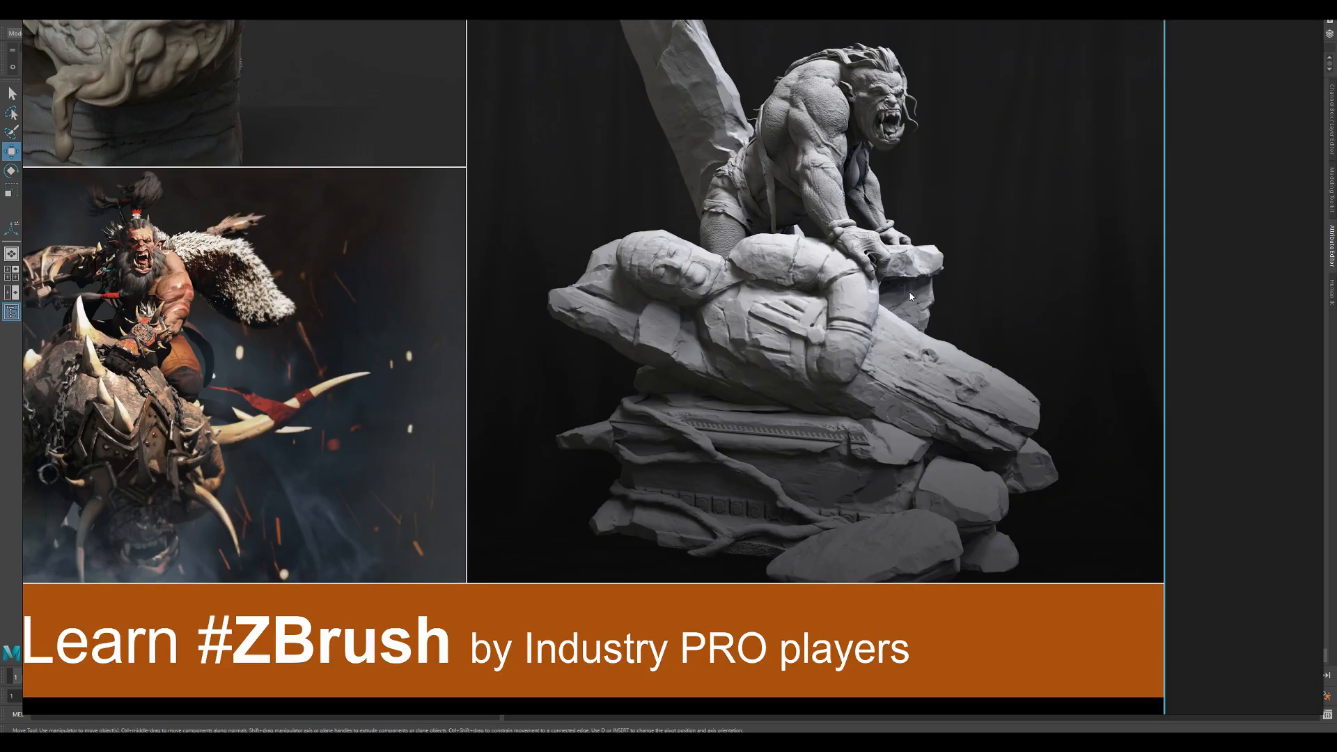
scroll(911, 295, up, 3)
middle_drag(880, 298, 983, 400)
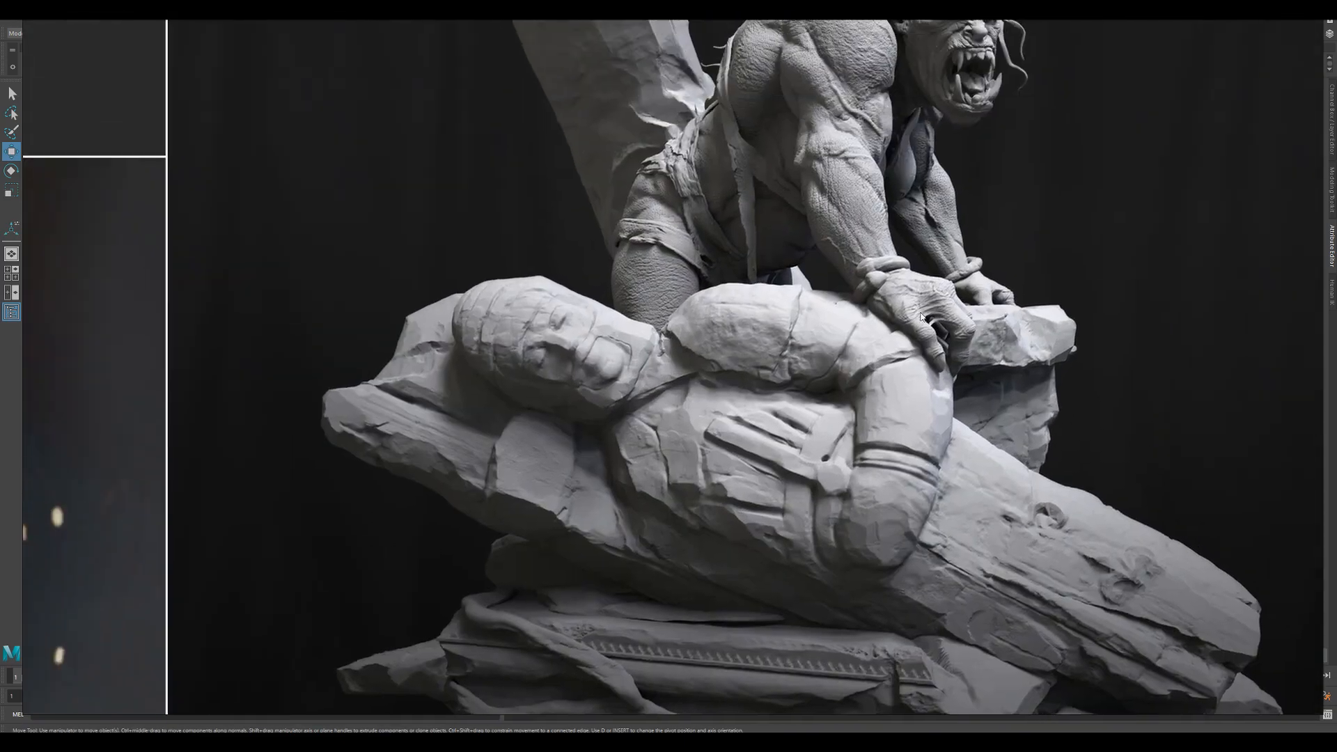
mouse_move(889, 193)
middle_down()
mouse_move(944, 322)
mouse_move(941, 394)
middle_up()
scroll(944, 322, up, 1)
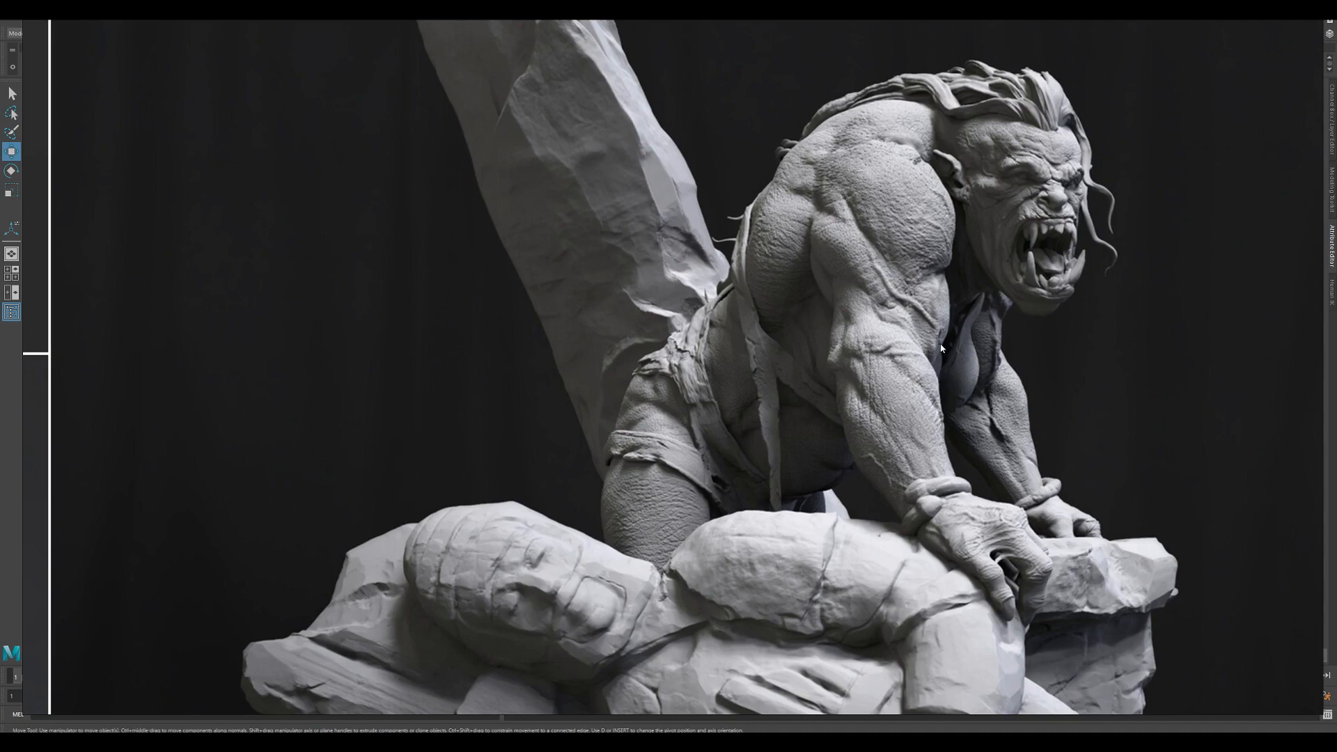
Step: View the whole ZBrush course poster, including its title banner and the registration contact line
scroll(940, 344, down, 3)
middle_drag(879, 232, 978, 377)
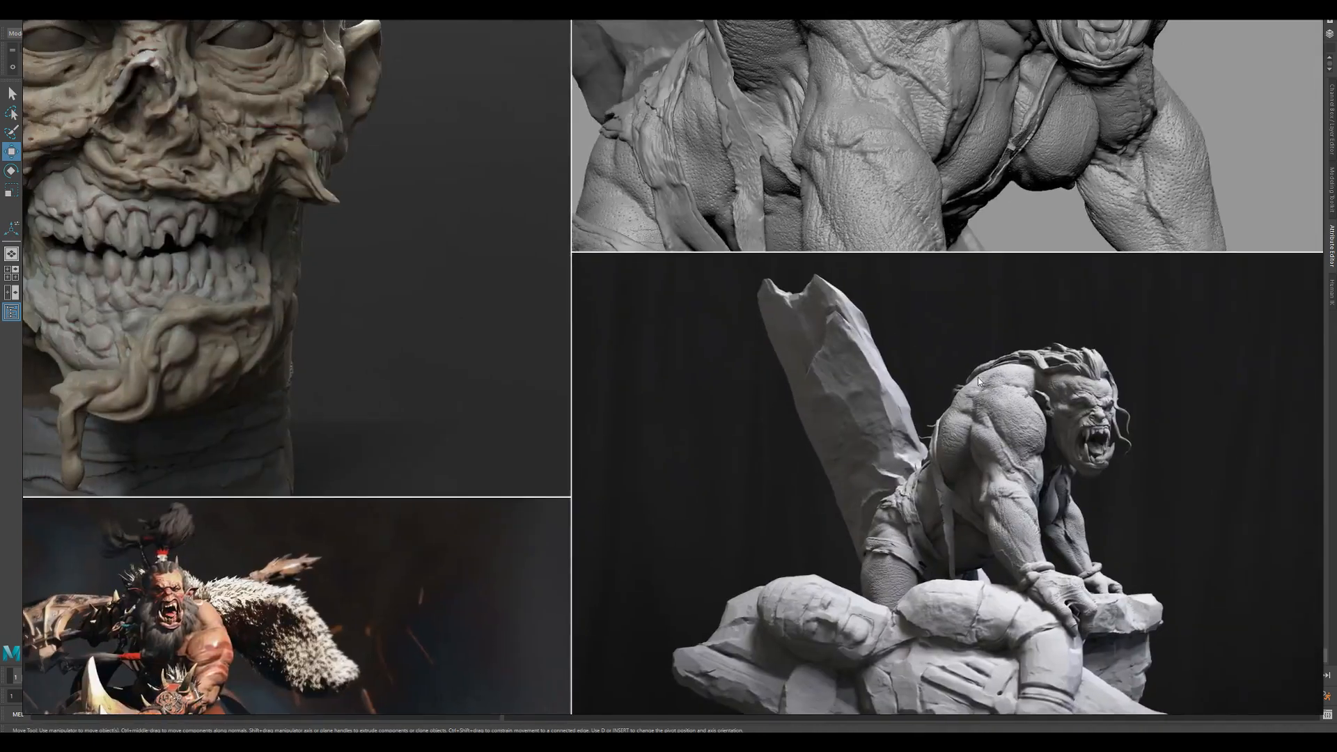
scroll(921, 301, down, 3)
middle_drag(813, 186, 858, 265)
scroll(859, 266, down, 2)
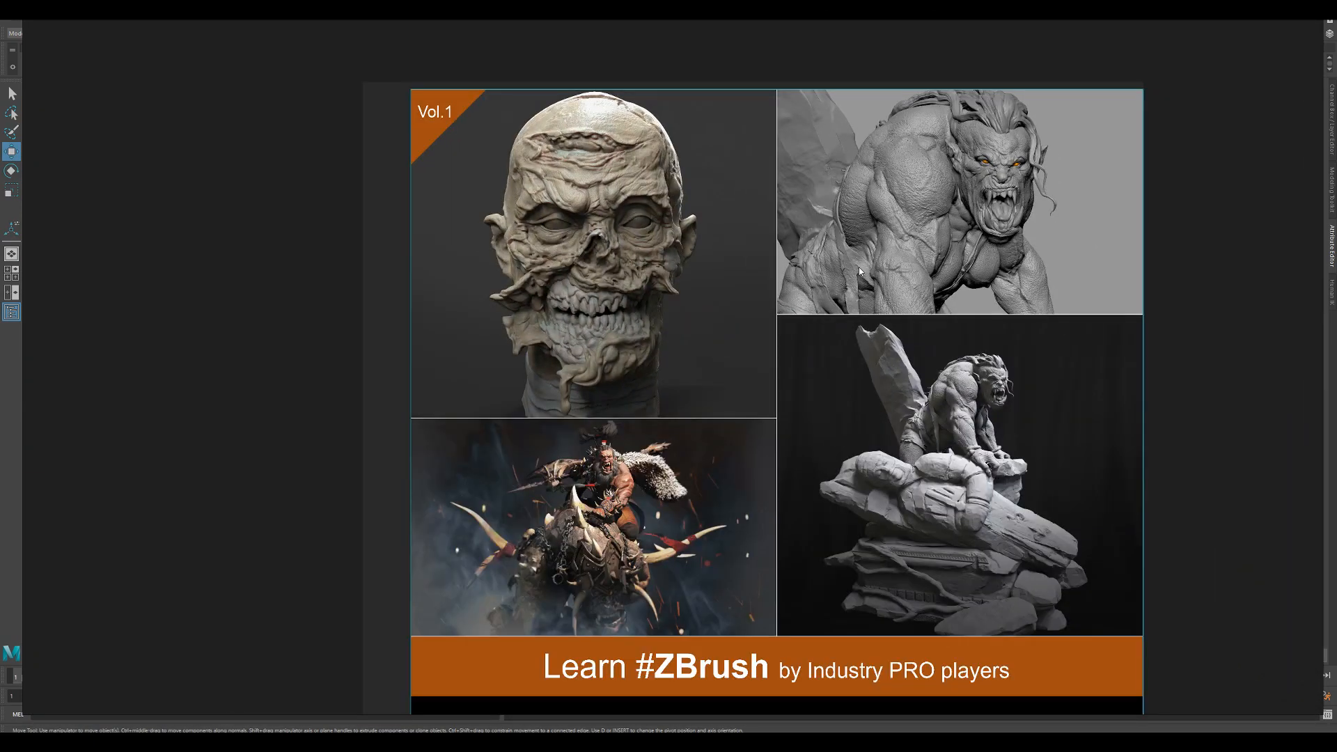
scroll(858, 270, down, 2)
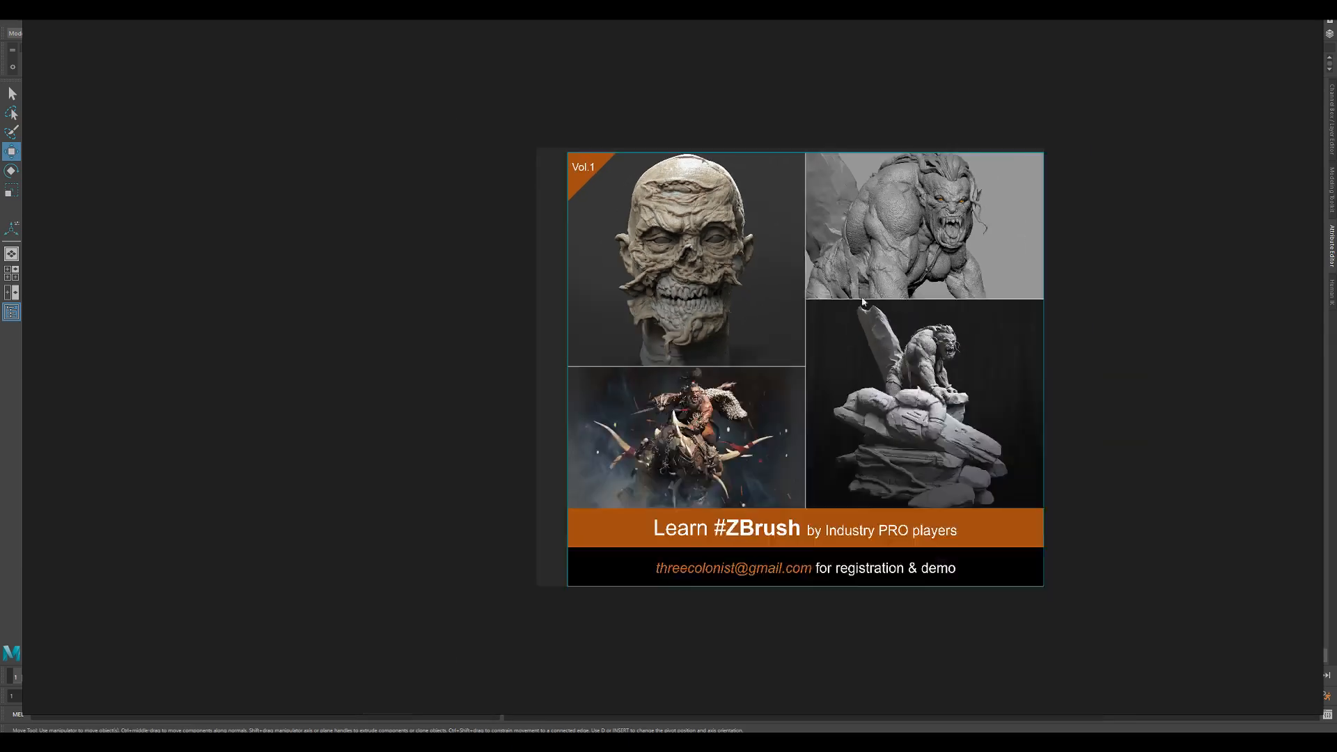
scroll(851, 306, up, 3)
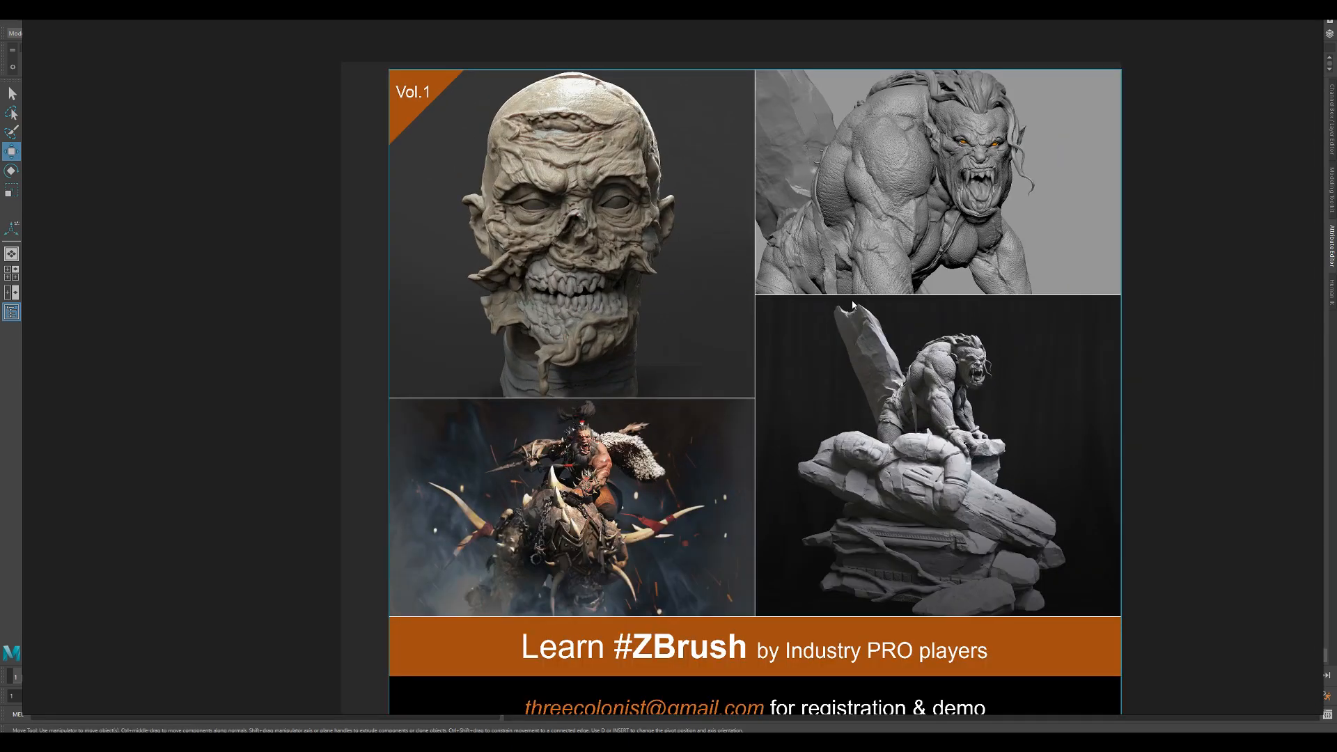
middle_drag(846, 389, 841, 340)
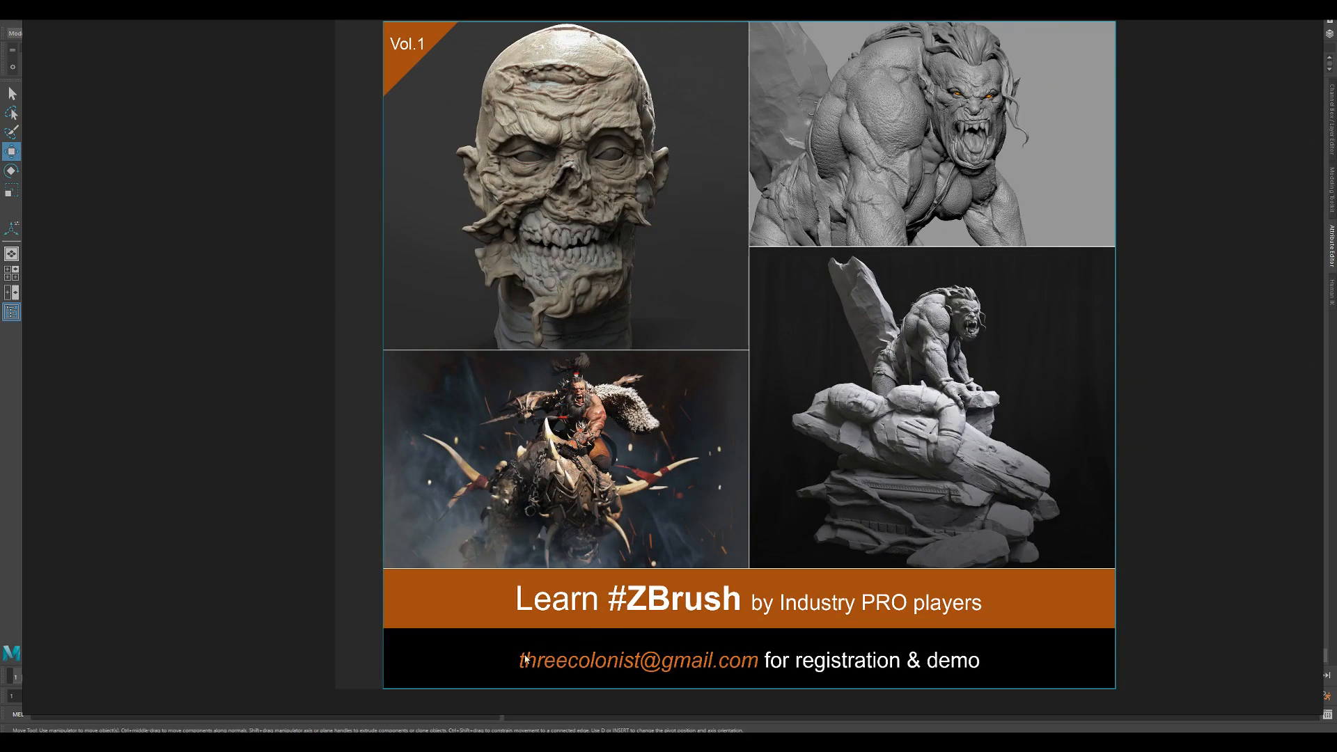